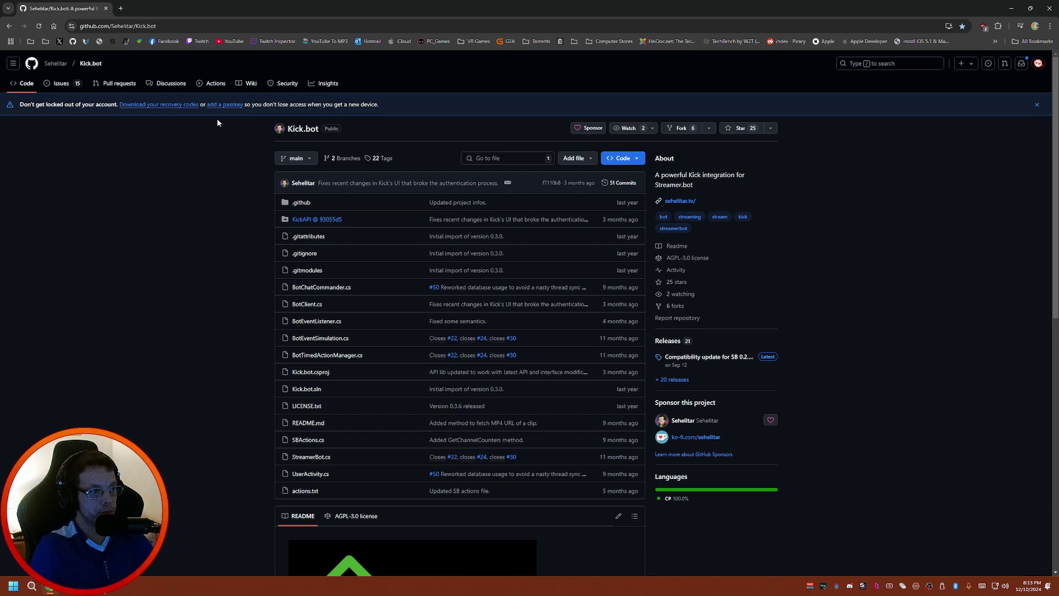
# Step: Skim the Kick.bot README, highlight its Kick.com integration heading, and return to the top
pyautogui.click(186, 25)
pyautogui.click(142, 210)
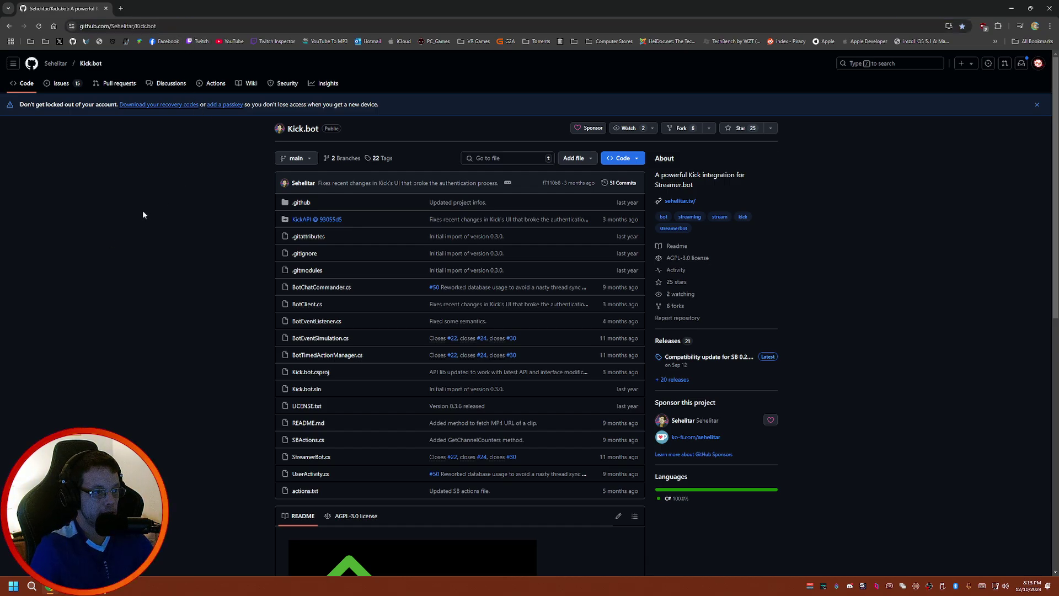
pyautogui.scroll(-6, 177, 266)
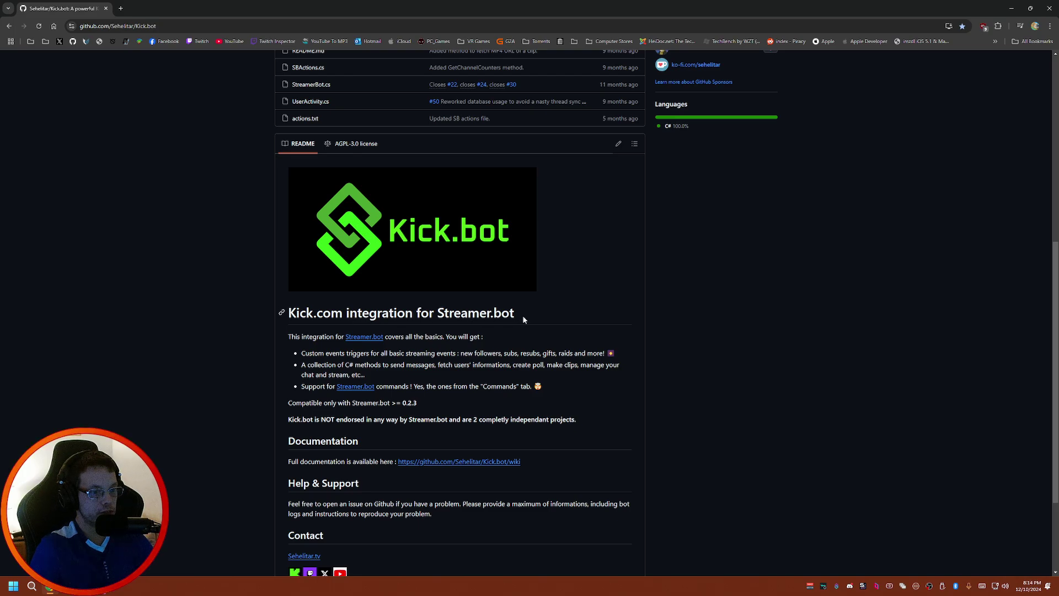
pyautogui.moveTo(522, 318); pyautogui.dragTo(385, 326)
pyautogui.scroll(3, 356, 420)
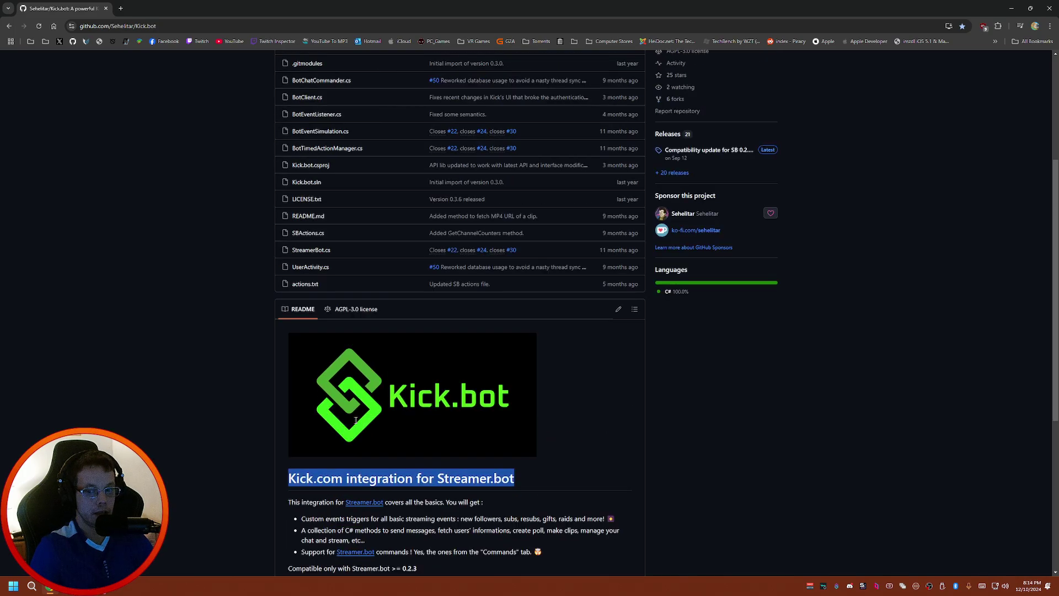
pyautogui.click(679, 433)
pyautogui.scroll(3, 676, 435)
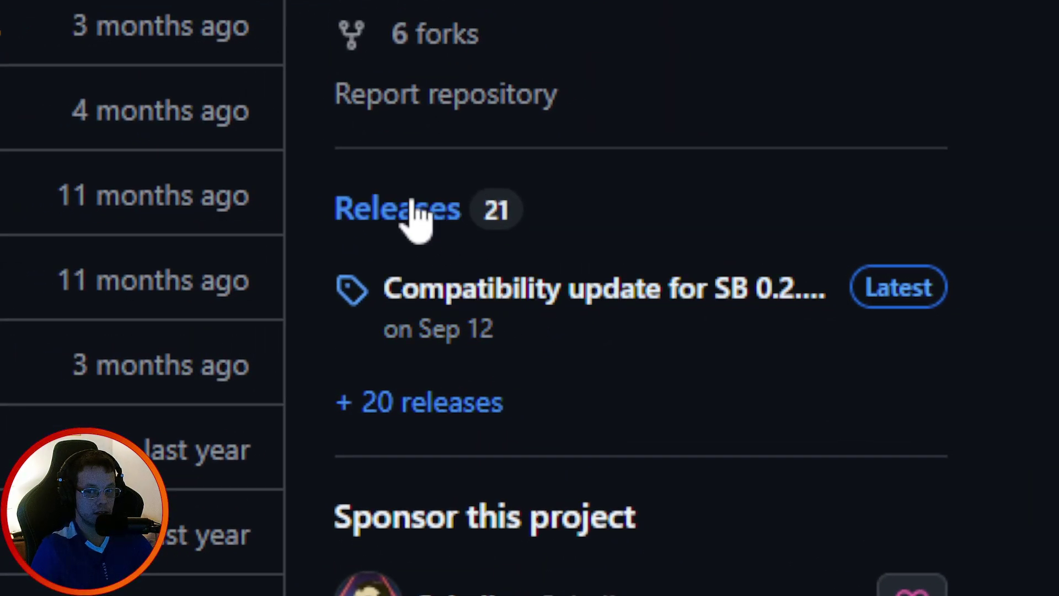
# Step: Open the latest compatibility release and save Kick.bot-v0.6.1.1.zip to the Desktop
pyautogui.click(462, 293)
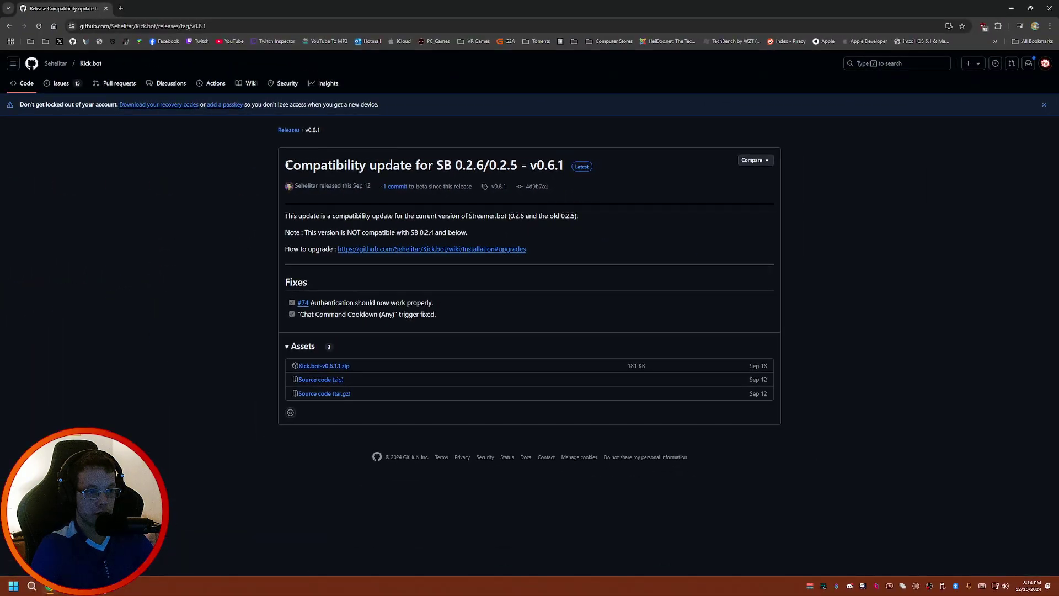
pyautogui.moveTo(286, 163); pyautogui.dragTo(572, 165)
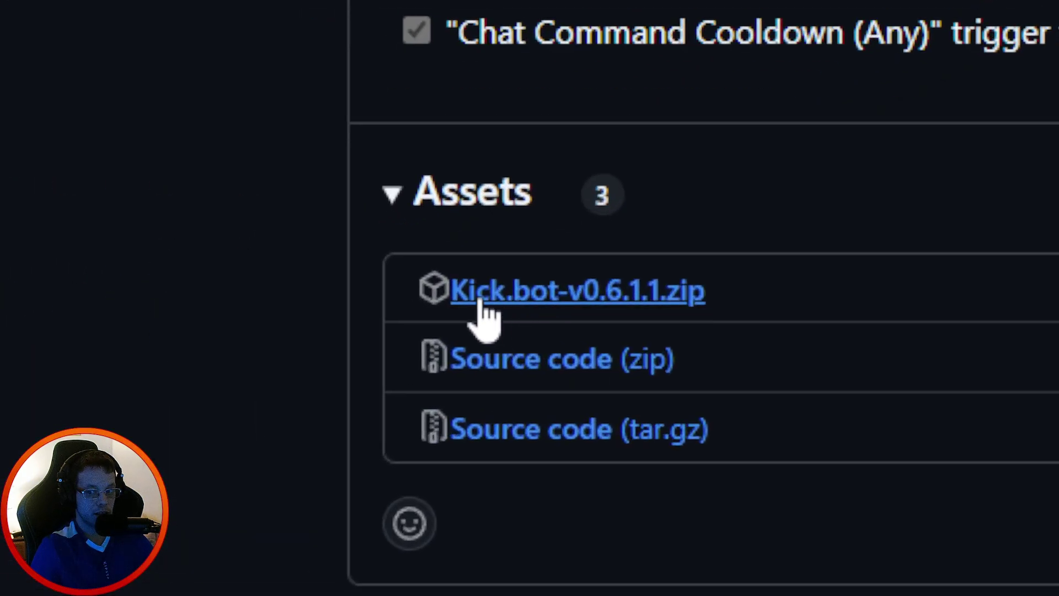
pyautogui.click(585, 296)
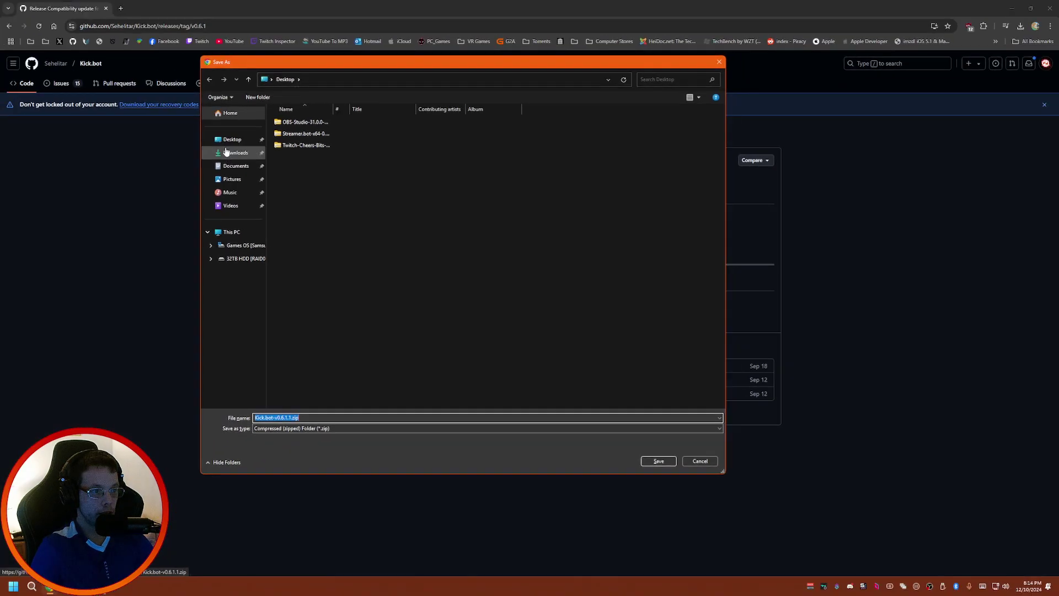
pyautogui.click(227, 141)
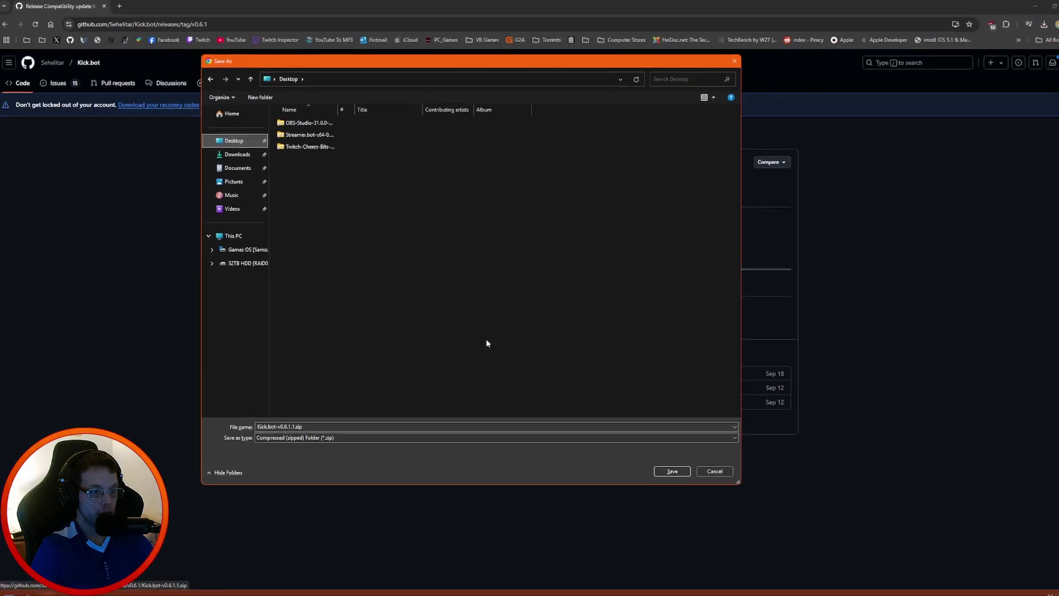
pyautogui.click(648, 461)
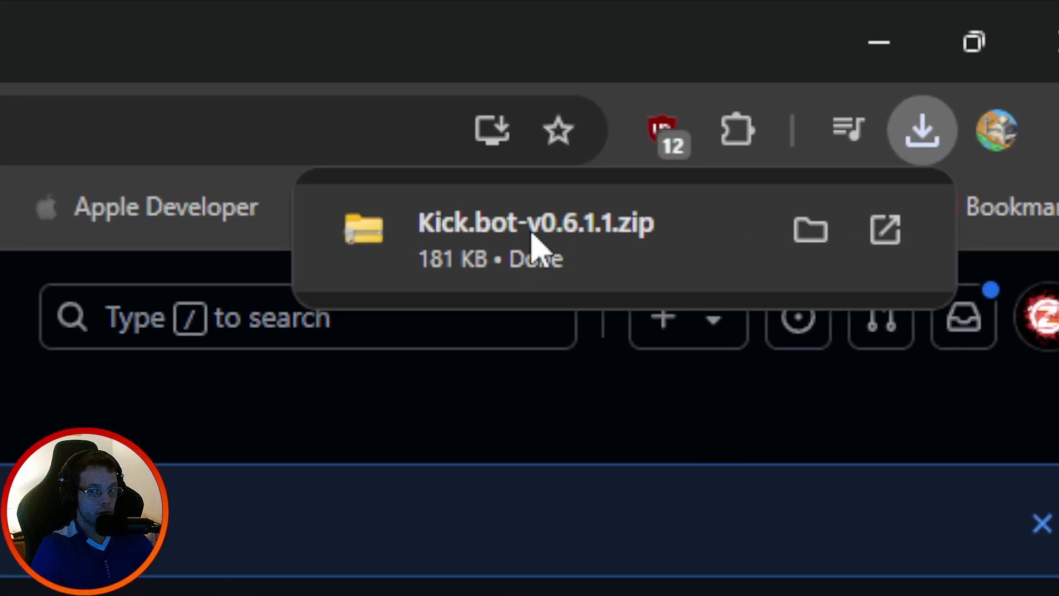
# Step: Open the downloaded zip and select its nine files
pyautogui.click(531, 232)
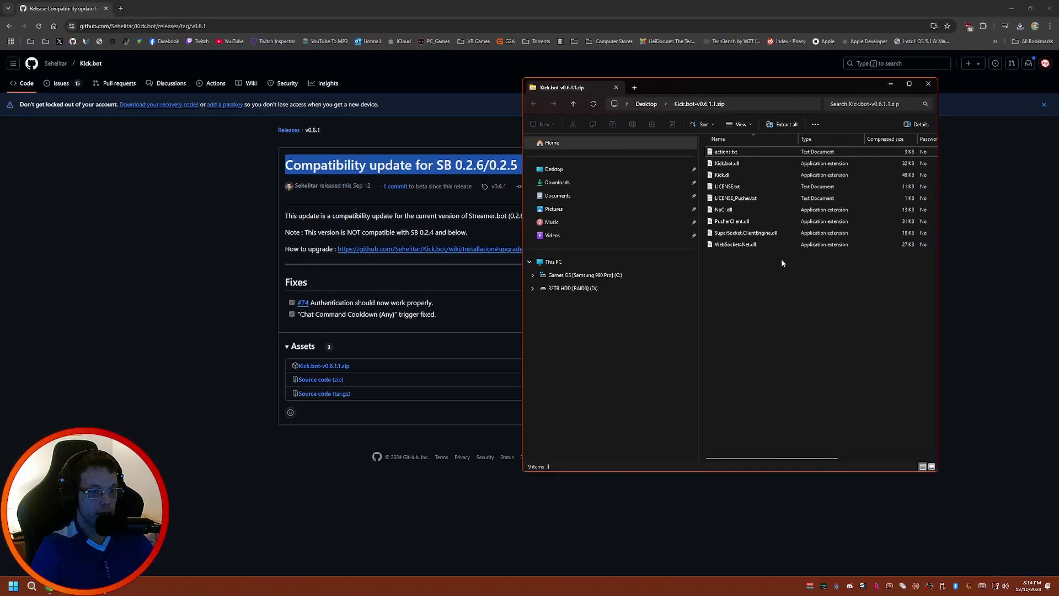
pyautogui.moveTo(782, 263); pyautogui.dragTo(736, 147)
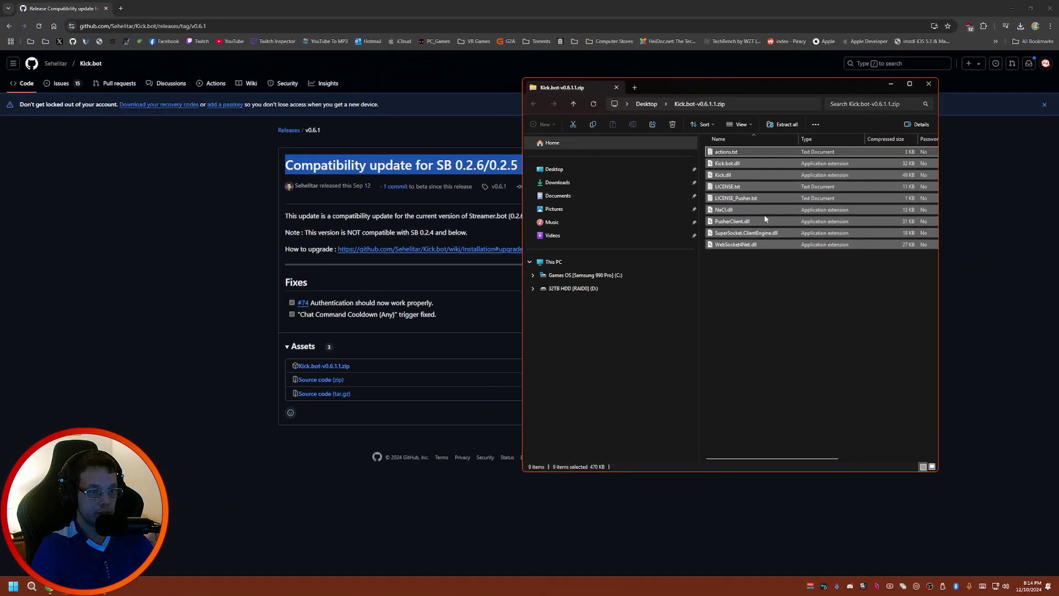
pyautogui.moveTo(691, 88); pyautogui.dragTo(0, 154)
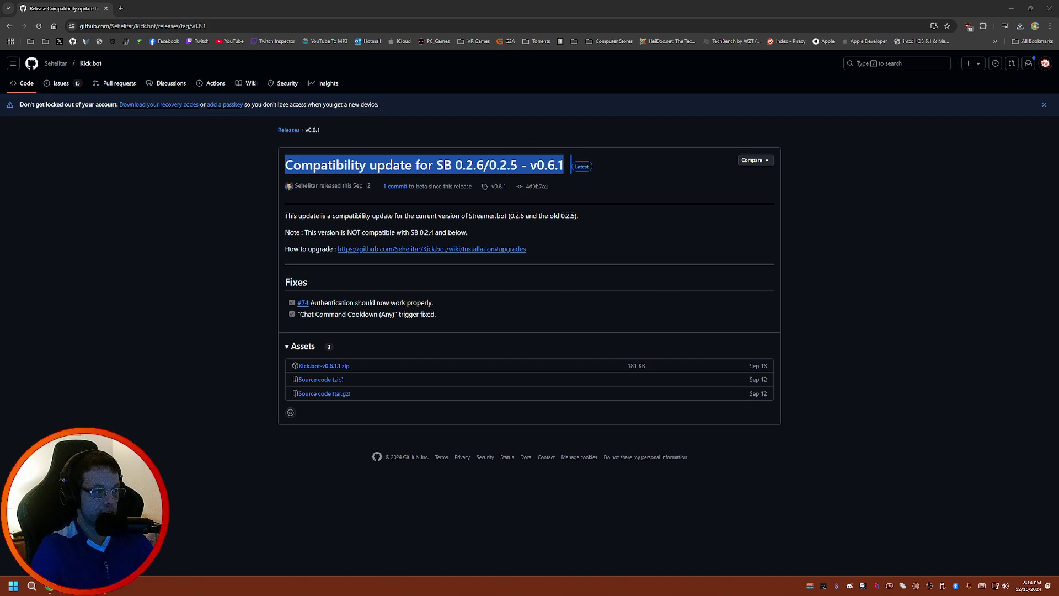
# Step: Arrange the zip and Explorer windows side by side and open Streamer.bot's dlls folder
pyautogui.hotkey('alt', 'Tab')
pyautogui.hotkey('alt', 'Tab')
pyautogui.press('super+Down')
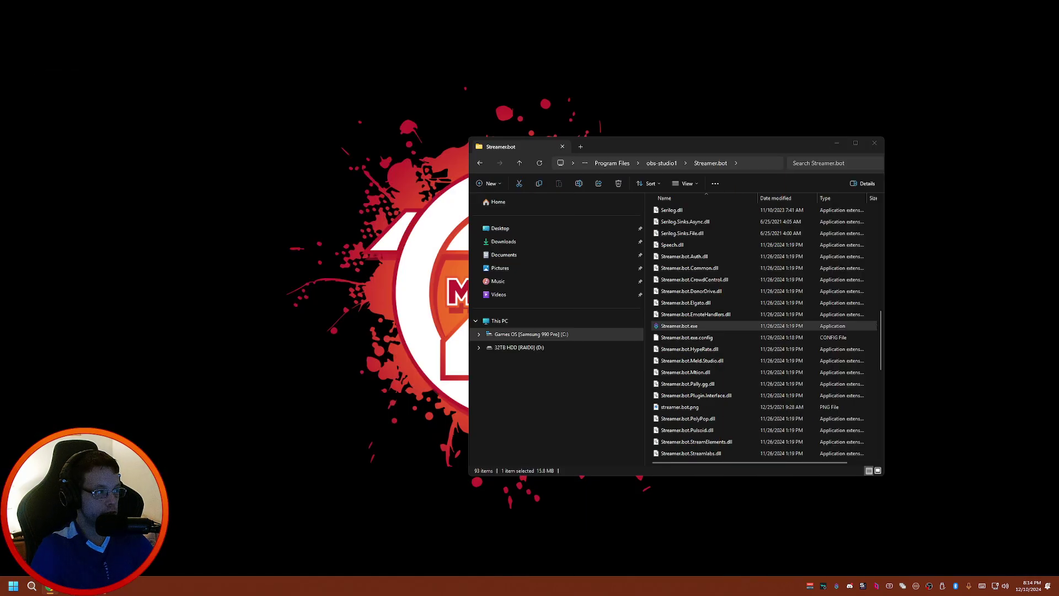
pyautogui.click(110, 586)
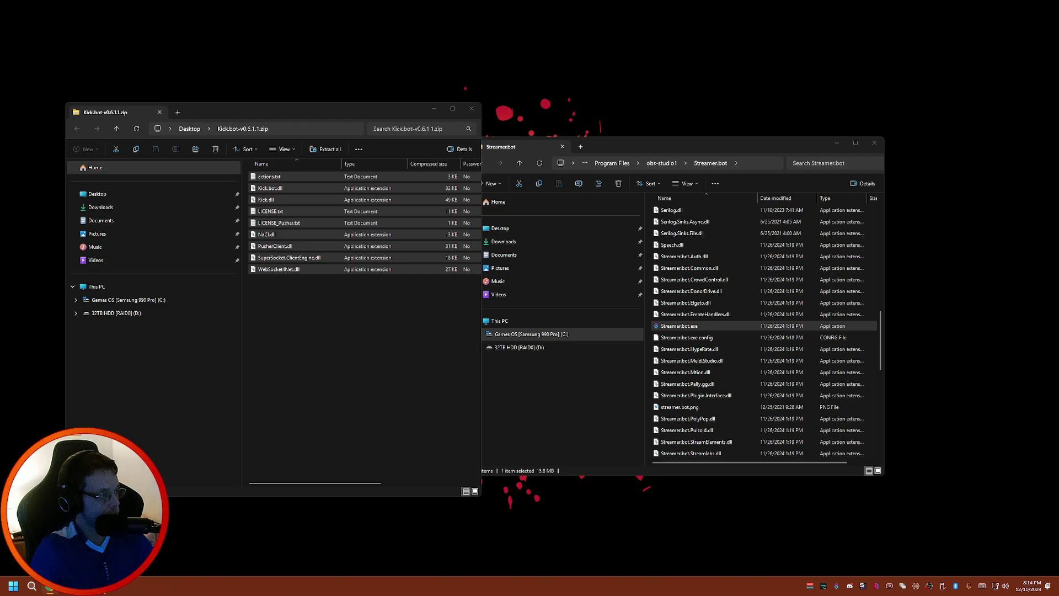
pyautogui.click(395, 324)
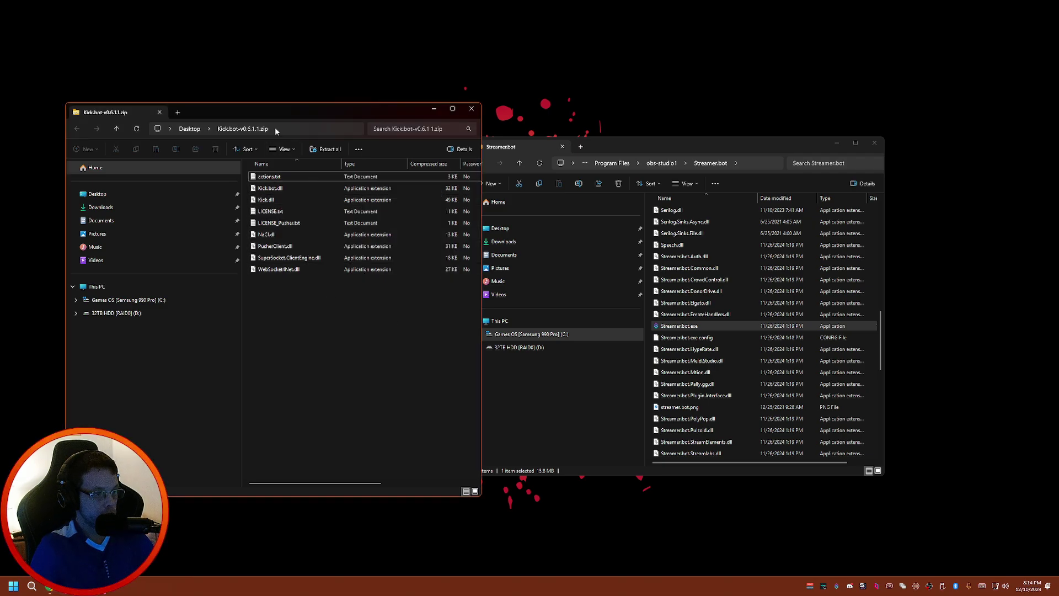
pyautogui.moveTo(274, 116); pyautogui.dragTo(210, 110)
pyautogui.moveTo(581, 153); pyautogui.dragTo(565, 116)
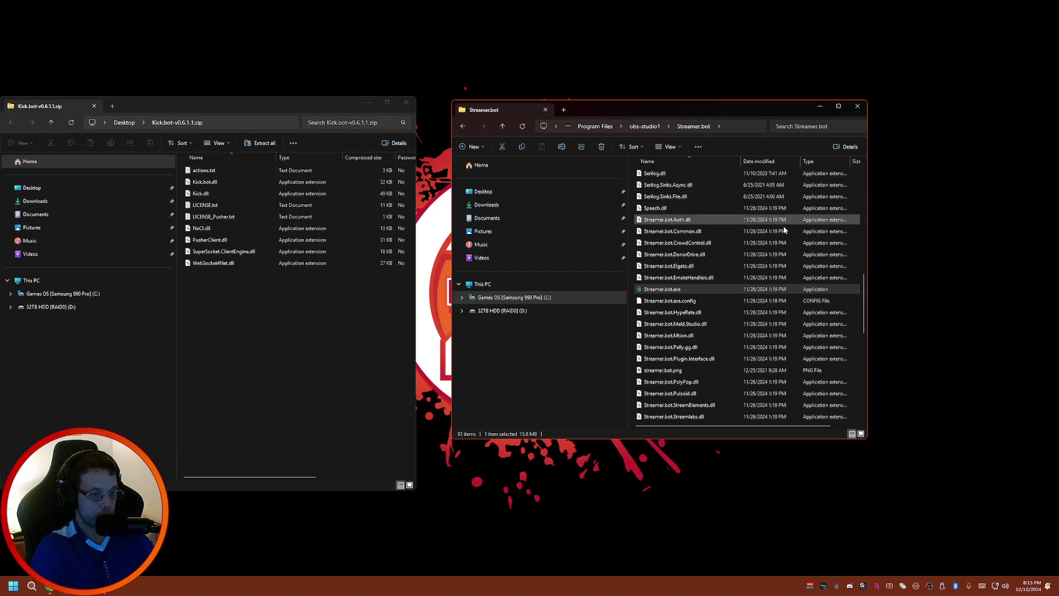
pyautogui.scroll(10, 779, 299)
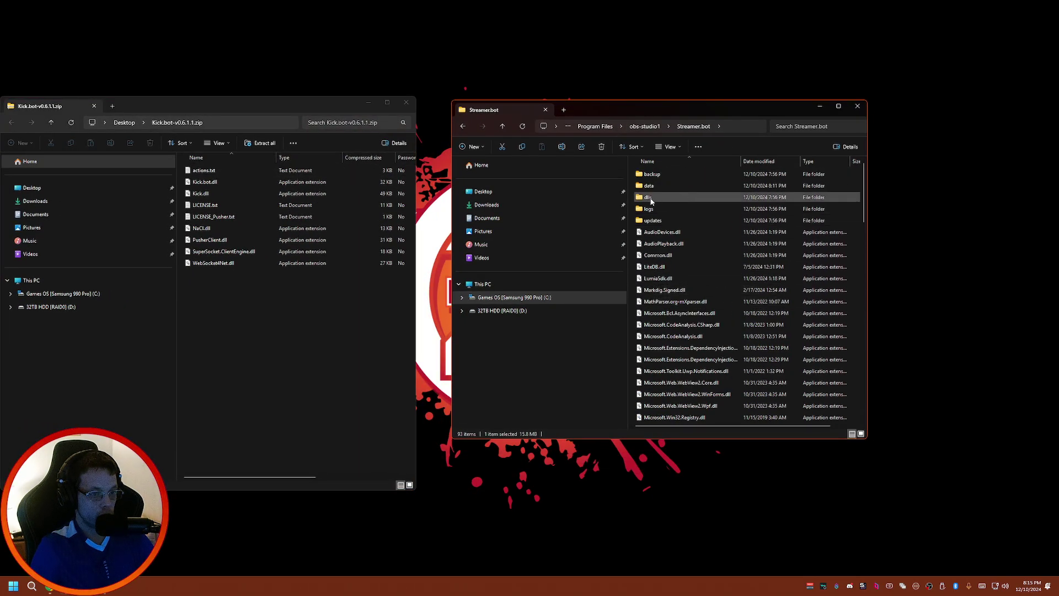
pyautogui.doubleClick(649, 198)
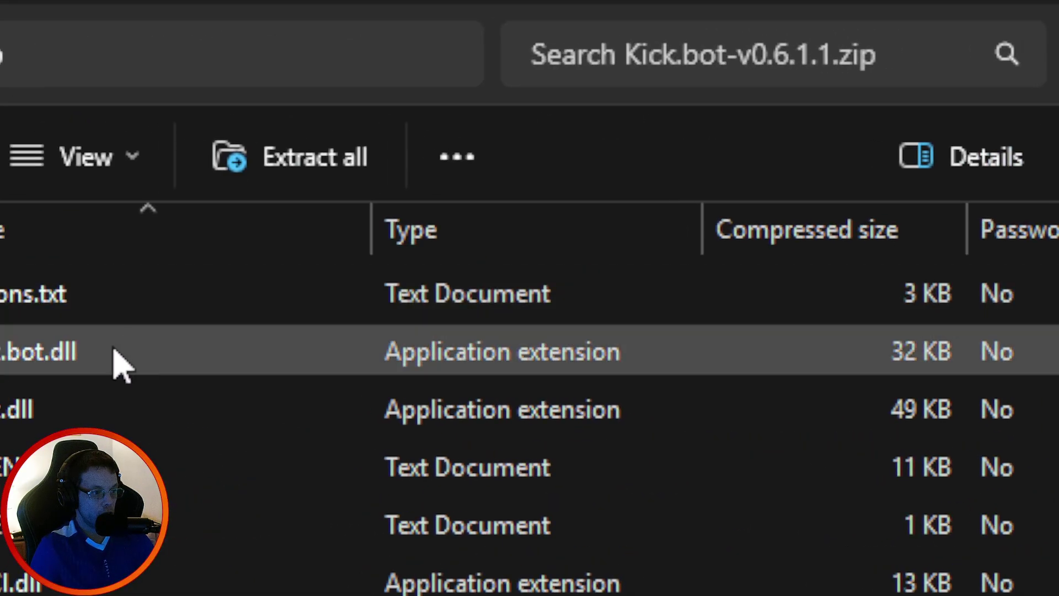
# Step: Select the six DLLs in the zip, from Kick.bot.dll to WebSocket4Net.dll, for copying
pyautogui.click(211, 183)
pyautogui.keyDown('ctrl'); pyautogui.click(507, 364); pyautogui.keyUp('ctrl')
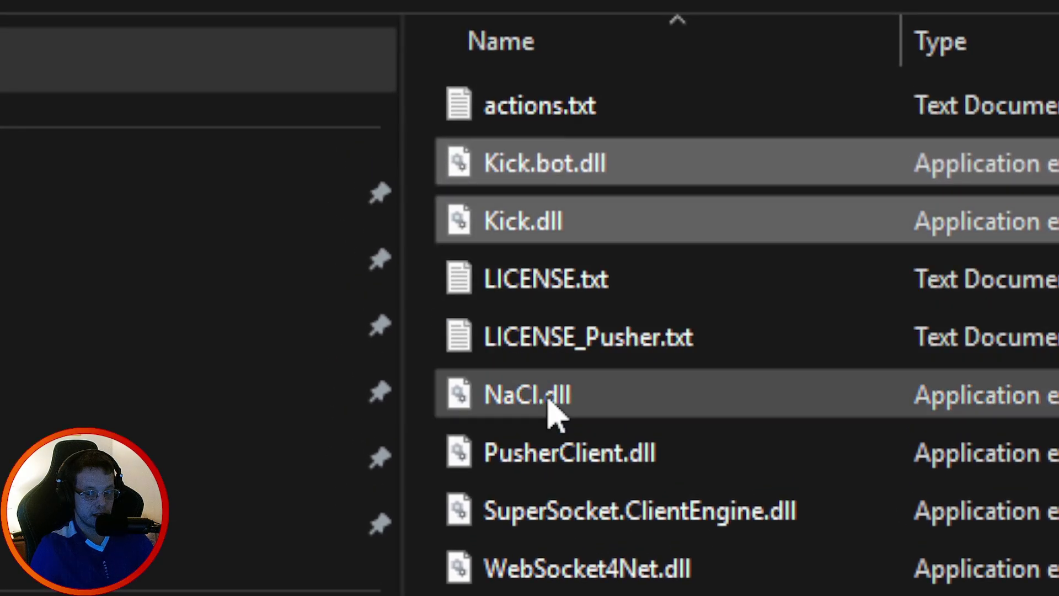
pyautogui.keyDown('ctrl'); pyautogui.click(550, 404); pyautogui.keyUp('ctrl')
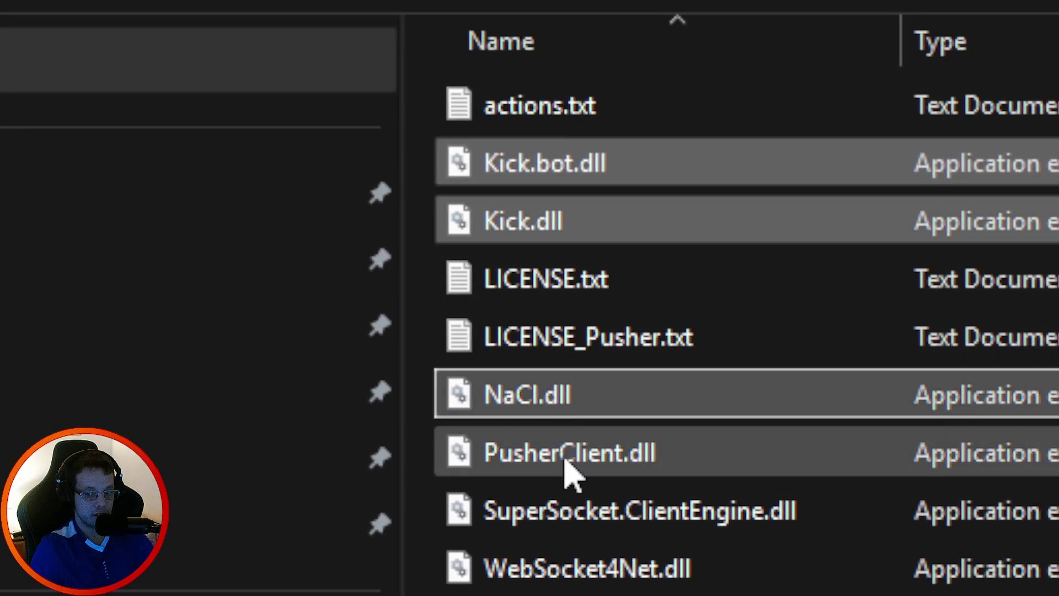
pyautogui.keyDown('ctrl'); pyautogui.click(568, 461); pyautogui.keyUp('ctrl')
pyautogui.keyDown('ctrl'); pyautogui.click(575, 519); pyautogui.keyUp('ctrl')
pyautogui.keyDown('ctrl'); pyautogui.click(557, 571); pyautogui.keyUp('ctrl')
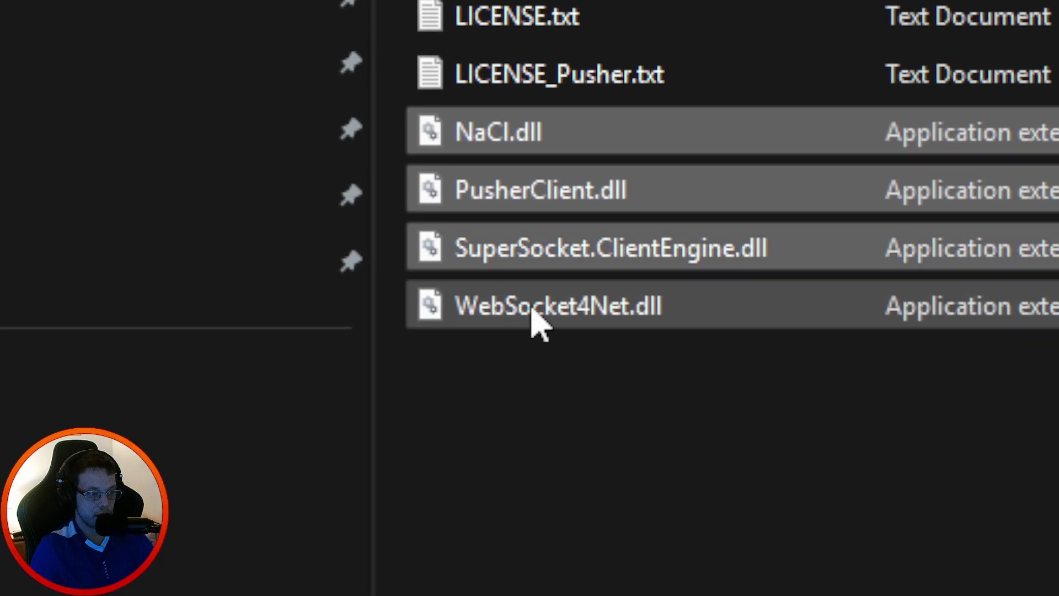
pyautogui.keyDown('ctrl'); pyautogui.click(538, 325); pyautogui.keyUp('ctrl')
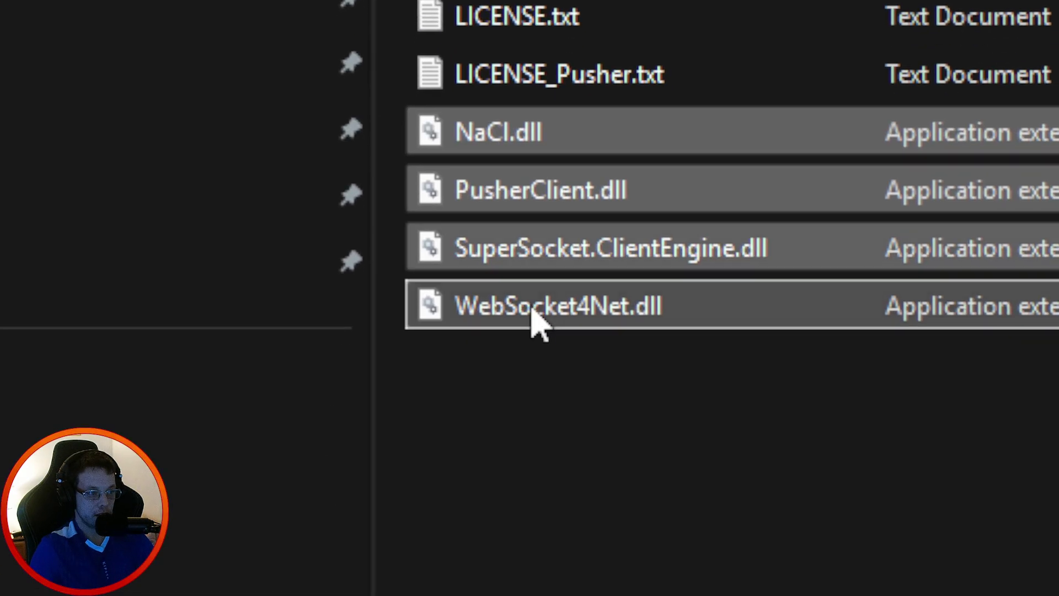
pyautogui.rightClick(532, 301)
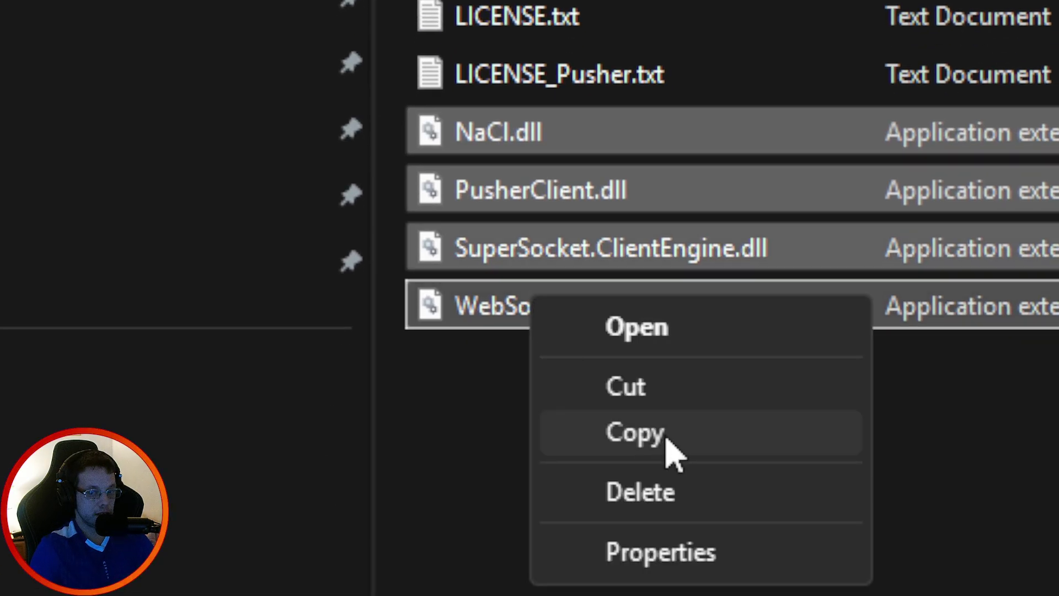
# Step: Copy the six DLLs into the dlls folder, granting administrator permission
pyautogui.click(635, 433)
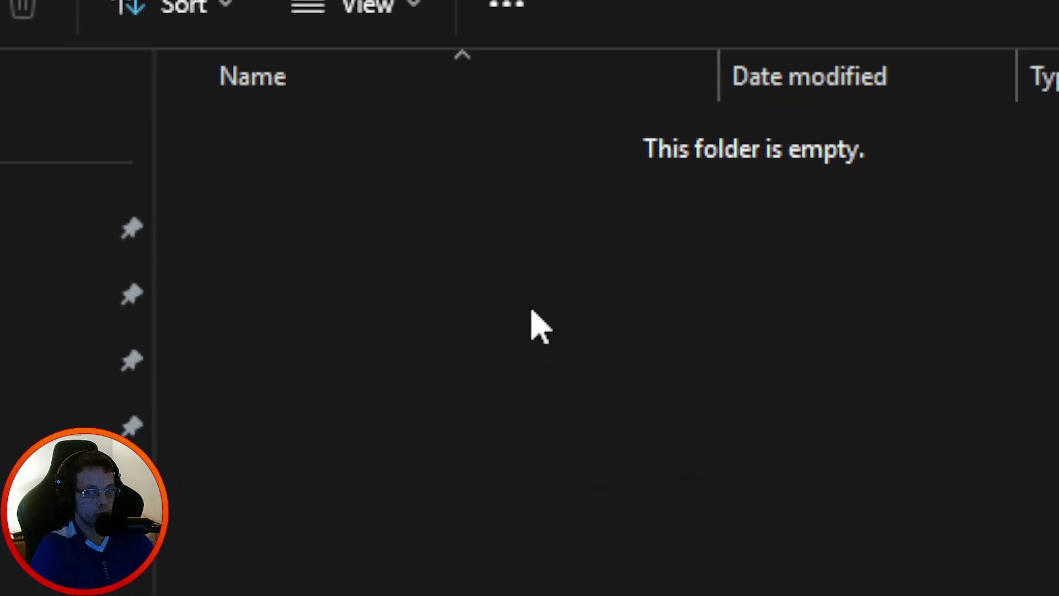
pyautogui.rightClick(538, 324)
pyautogui.click(495, 273)
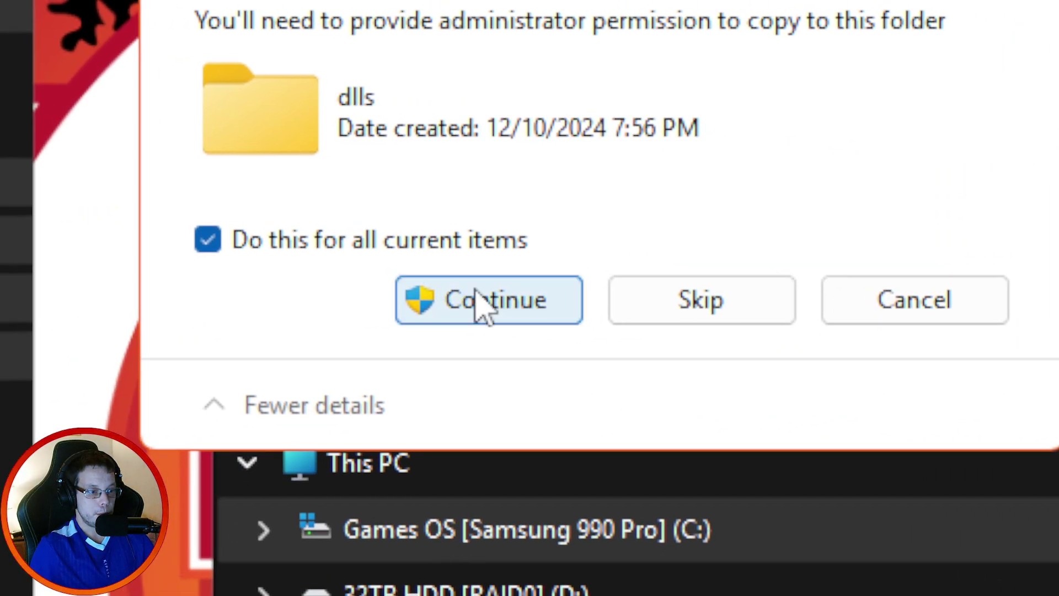
pyautogui.click(494, 307)
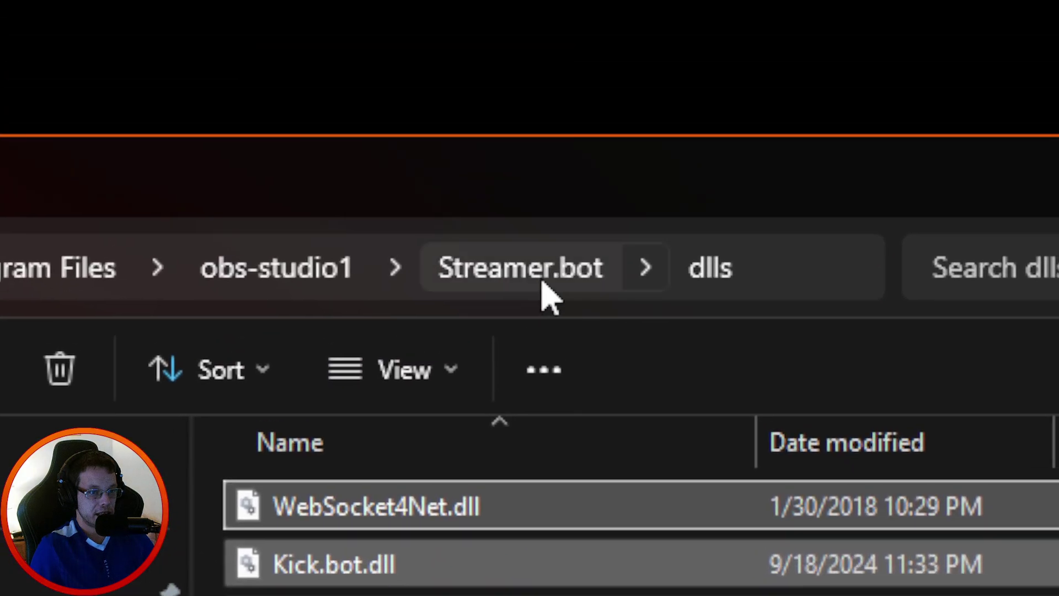
# Step: Launch Streamer.bot.exe from the Streamer.bot folder with elevated rights
pyautogui.click(543, 270)
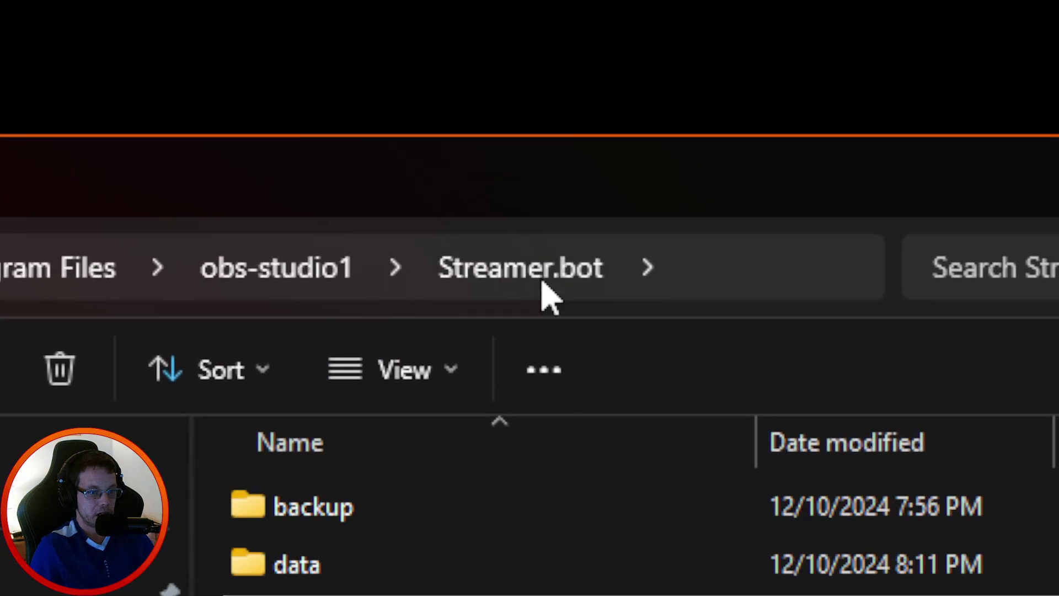
pyautogui.scroll(-6, 540, 325)
pyautogui.scroll(-10, 541, 323)
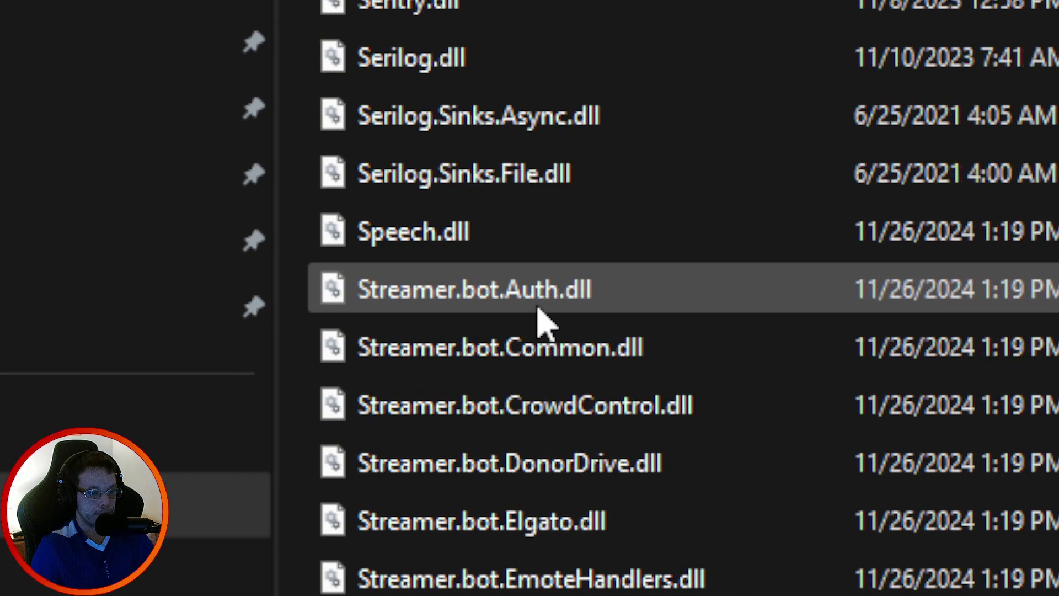
pyautogui.doubleClick(456, 467)
pyautogui.click(456, 584)
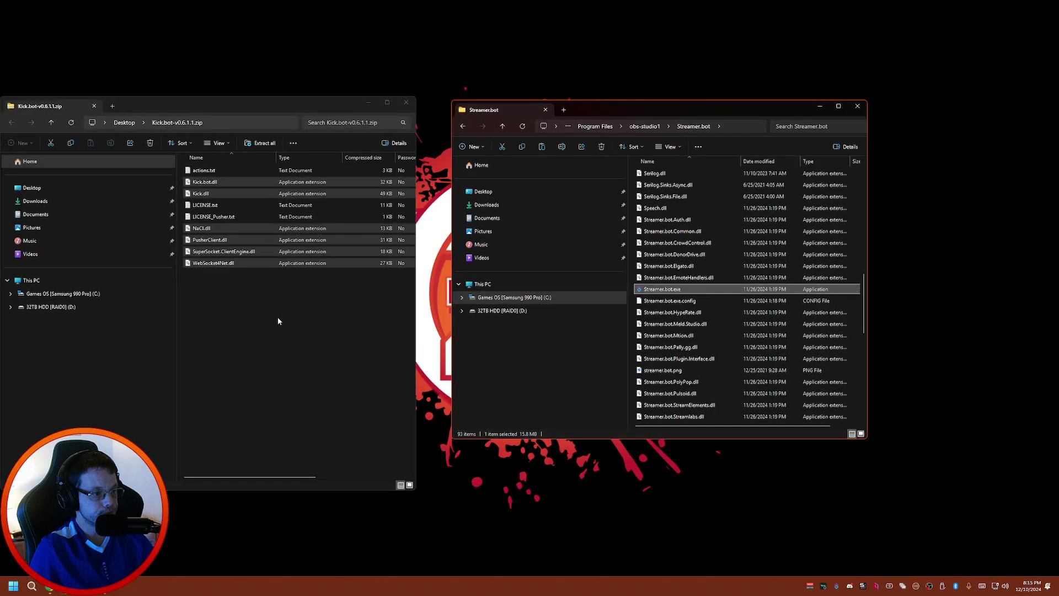
pyautogui.click(278, 321)
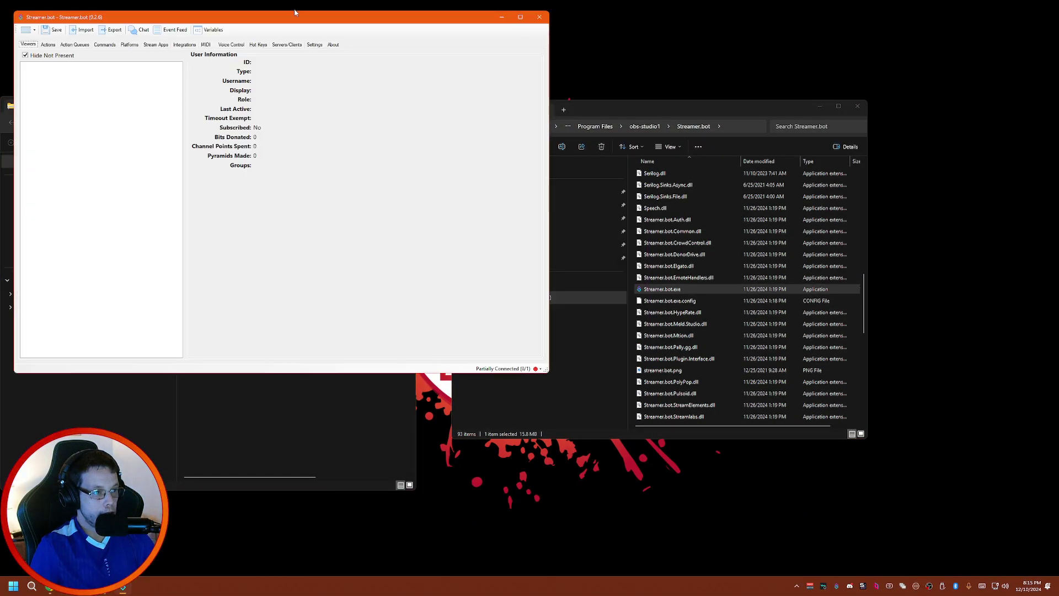
# Step: Move Streamer.bot aside, close the Streamer.bot folder window, and select actions.txt in the zip
pyautogui.moveTo(274, 22); pyautogui.dragTo(713, 166)
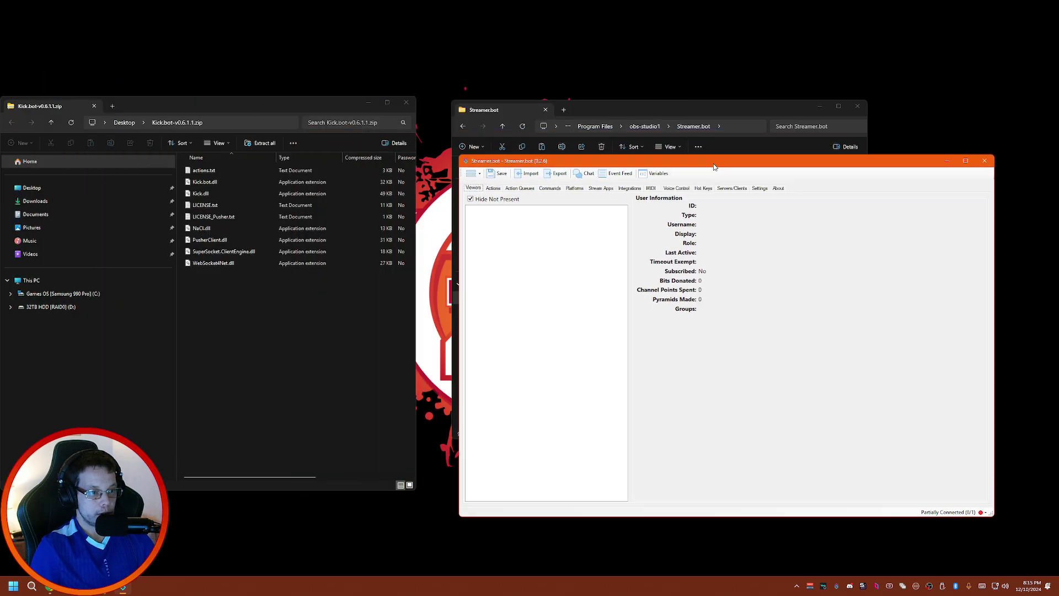
pyautogui.click(821, 106)
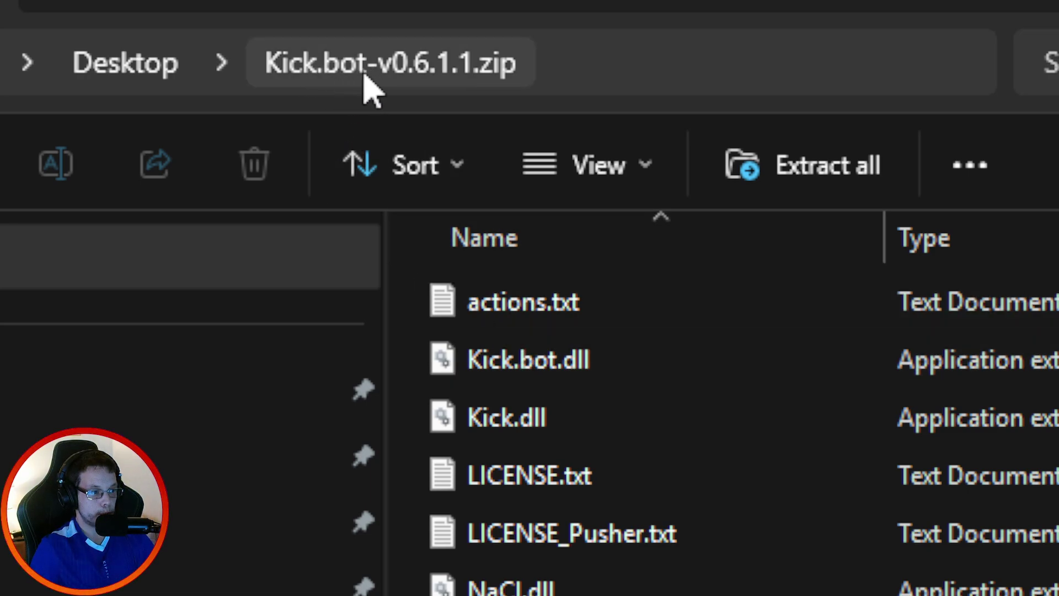
pyautogui.click(520, 310)
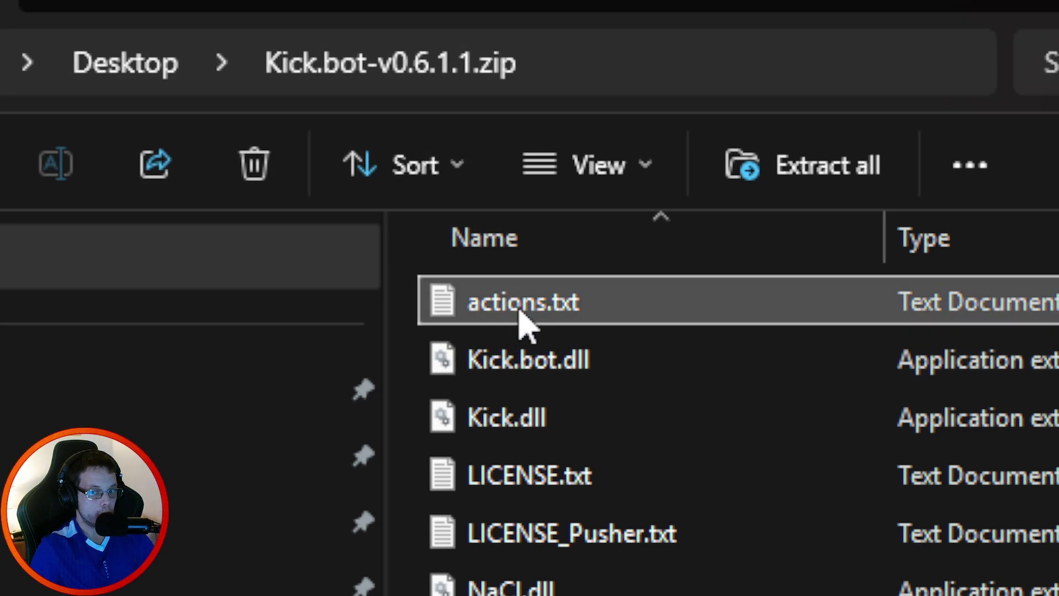
# Step: Open actions.txt in Notepad and copy its entire import string
pyautogui.doubleClick(560, 323)
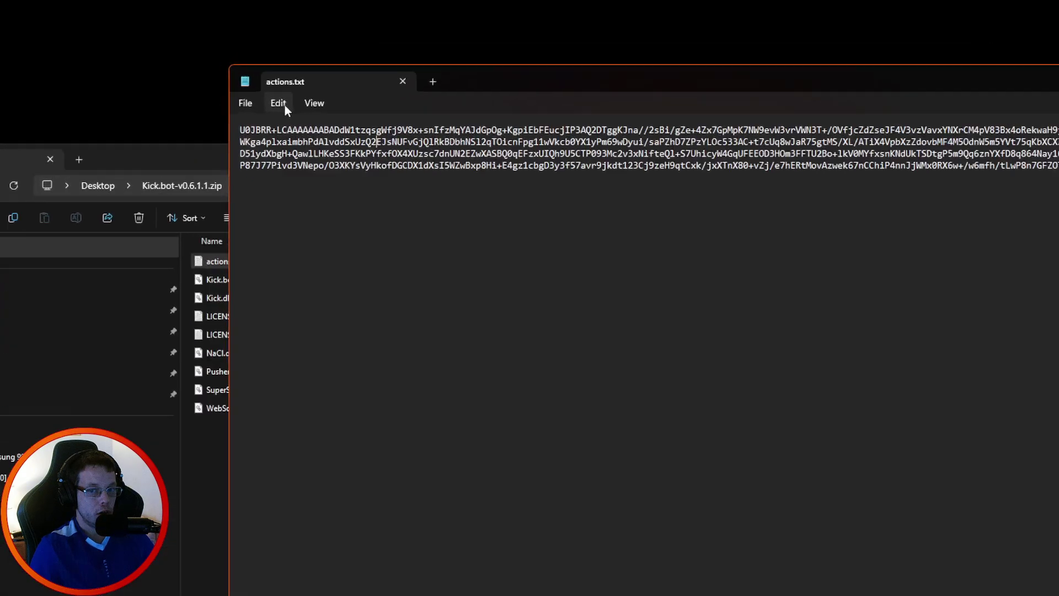
pyautogui.click(242, 72)
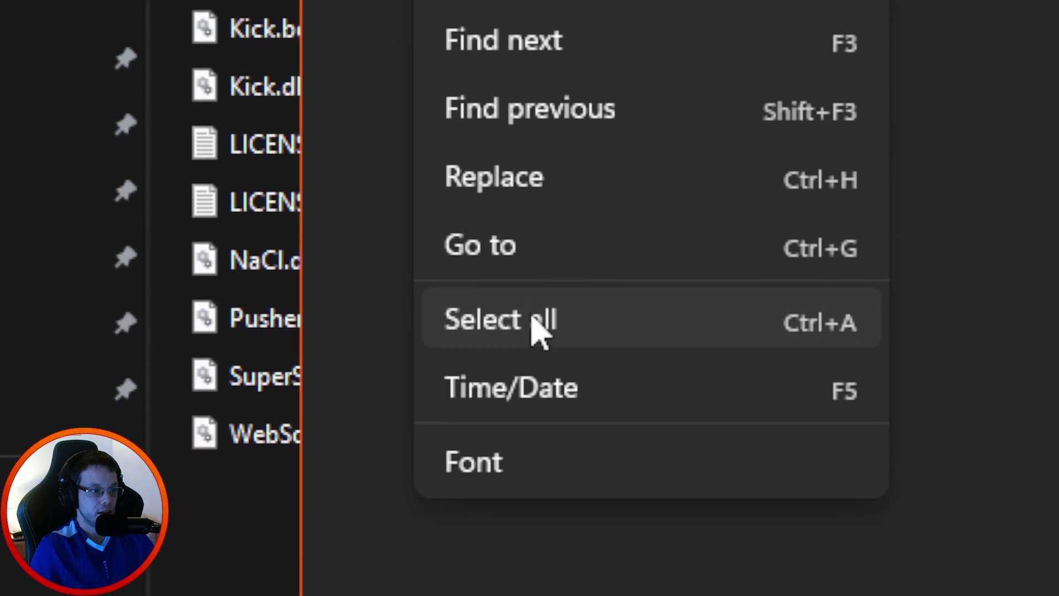
pyautogui.click(516, 315)
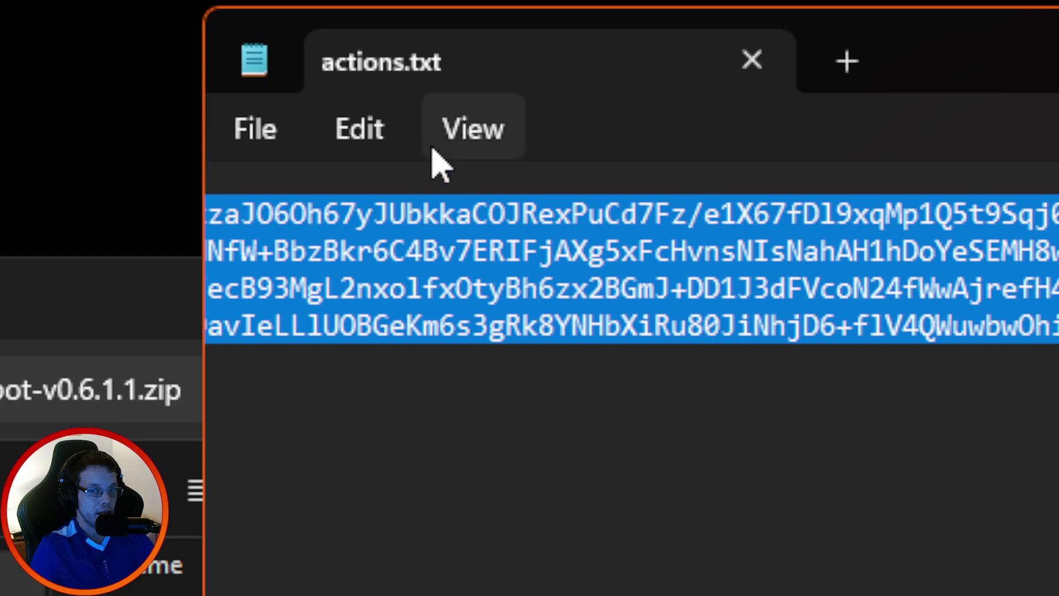
pyautogui.click(364, 133)
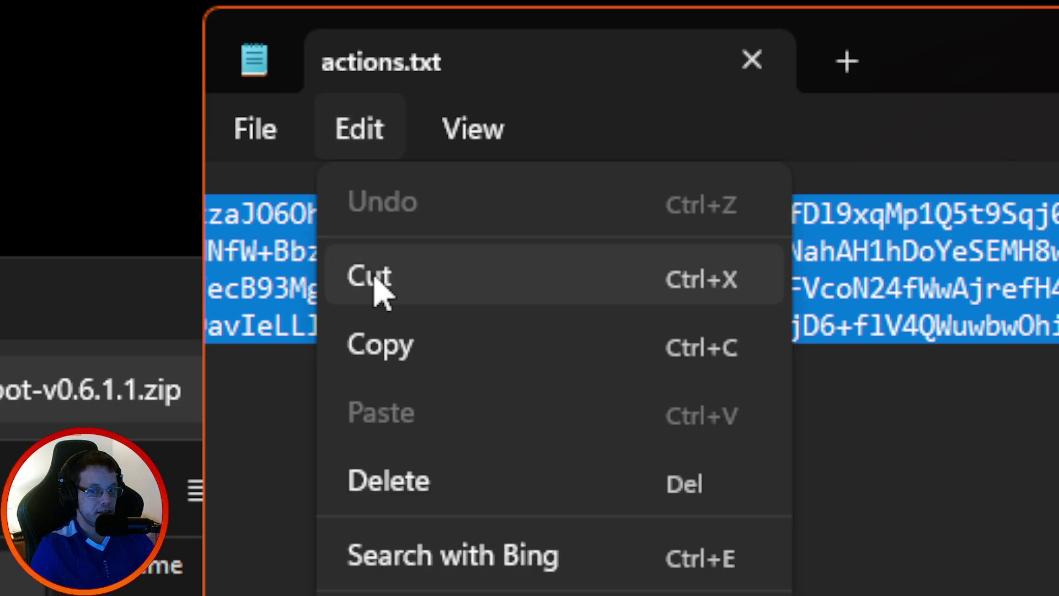
pyautogui.click(386, 352)
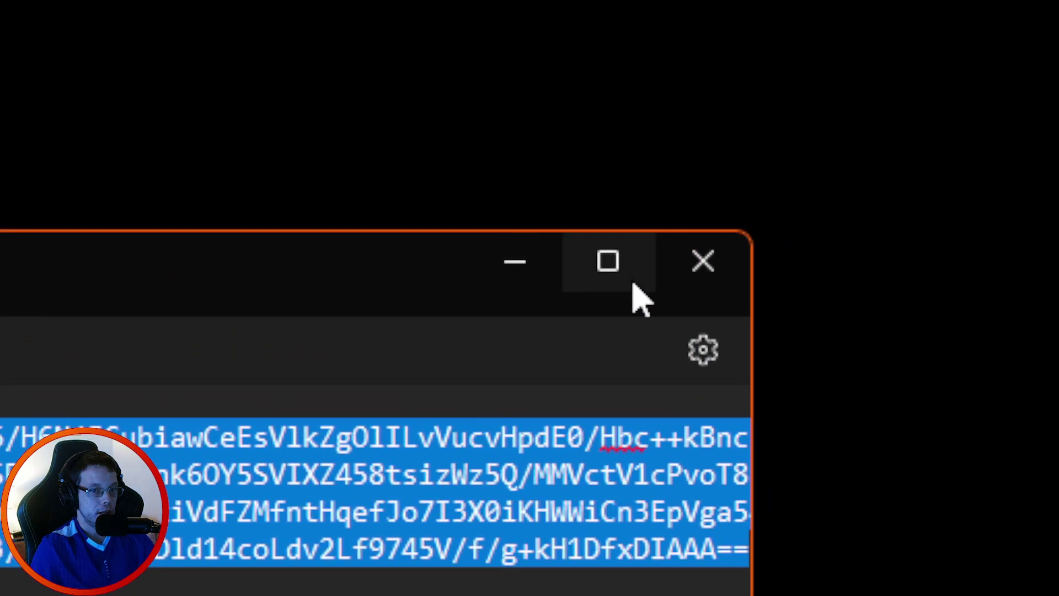
# Step: Close Notepad and import the pasted string, adding the KickBot action in a Kick group
pyautogui.click(703, 284)
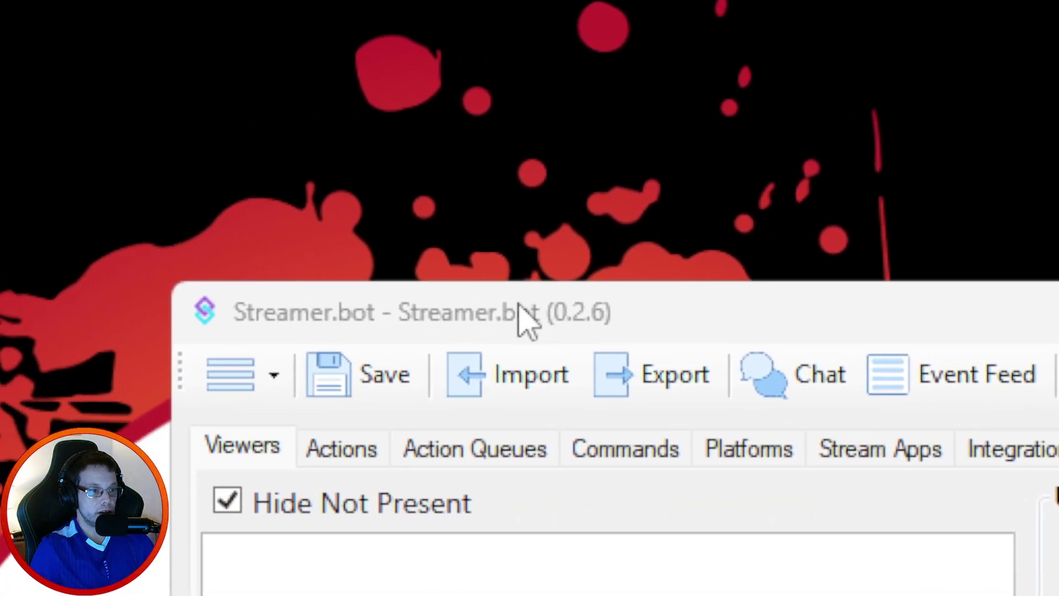
pyautogui.click(524, 320)
pyautogui.click(516, 388)
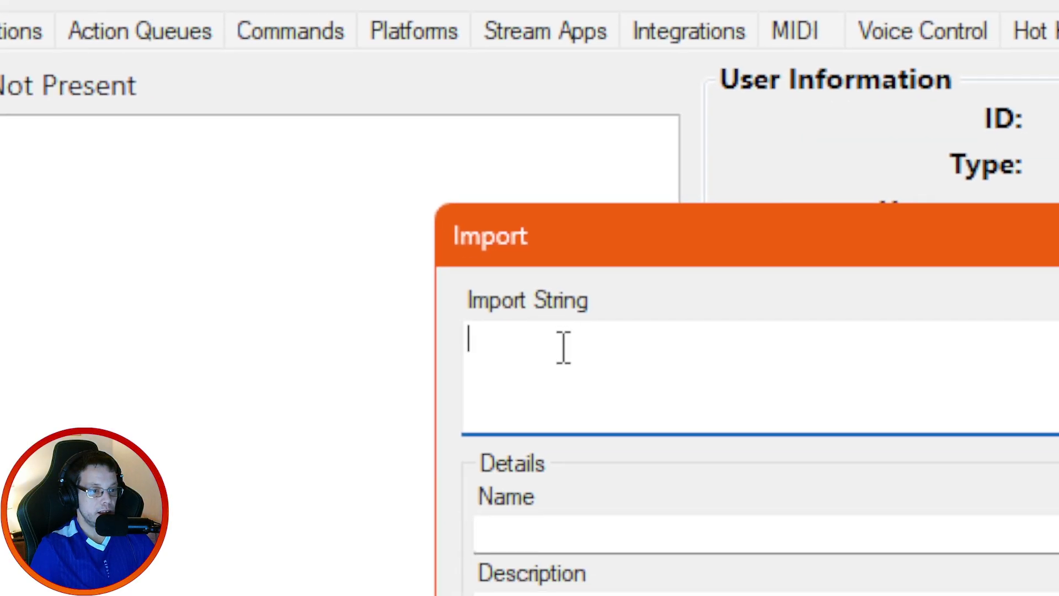
pyautogui.rightClick(513, 347)
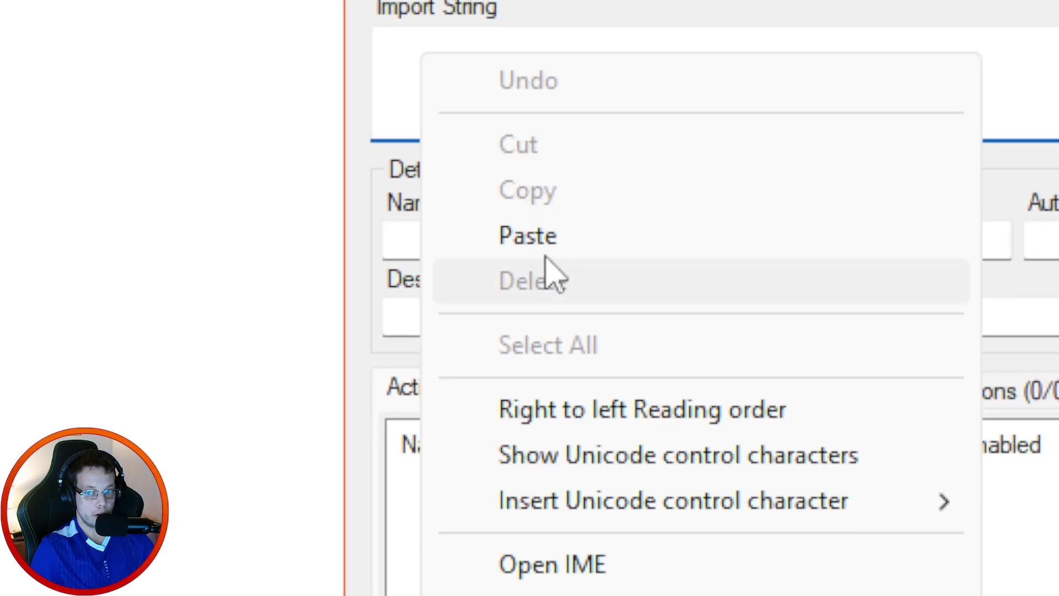
pyautogui.click(542, 243)
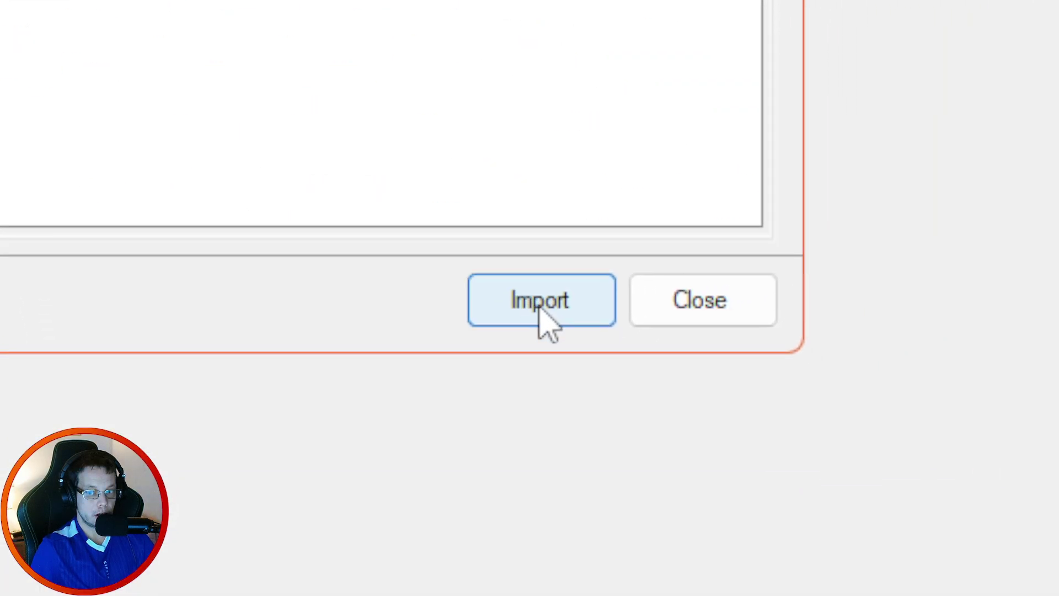
pyautogui.click(540, 308)
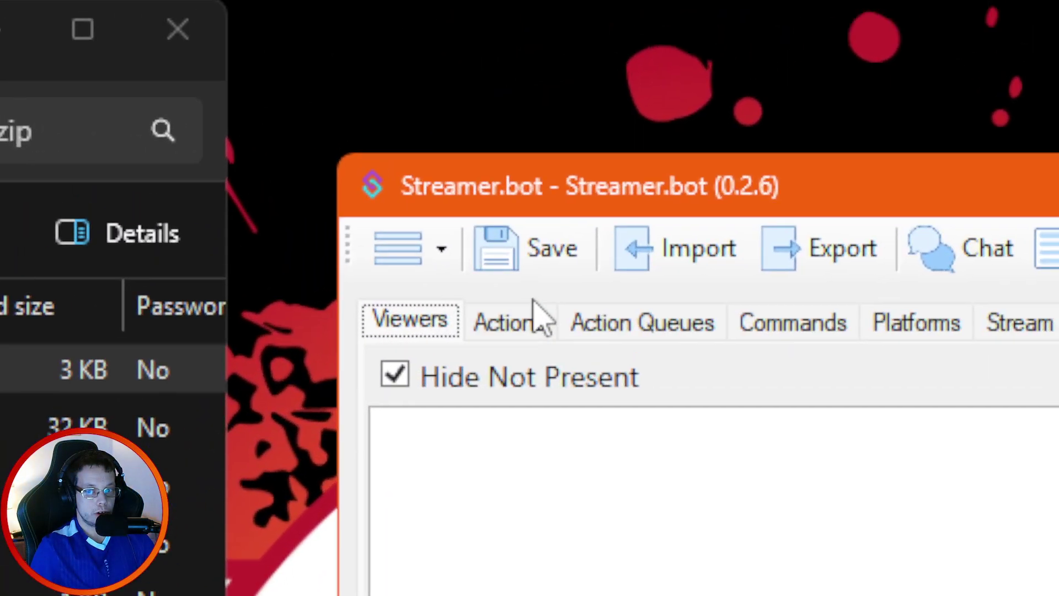
# Step: Open the Kick Bot action's Execute Code (Kick) sub-action and save and compile its code
pyautogui.click(527, 314)
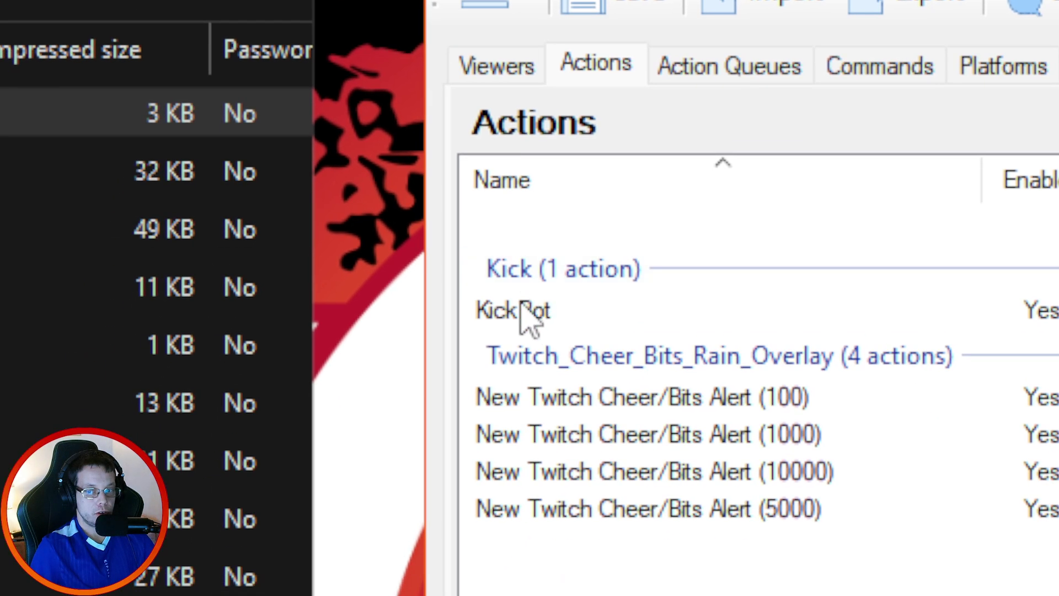
pyautogui.click(529, 317)
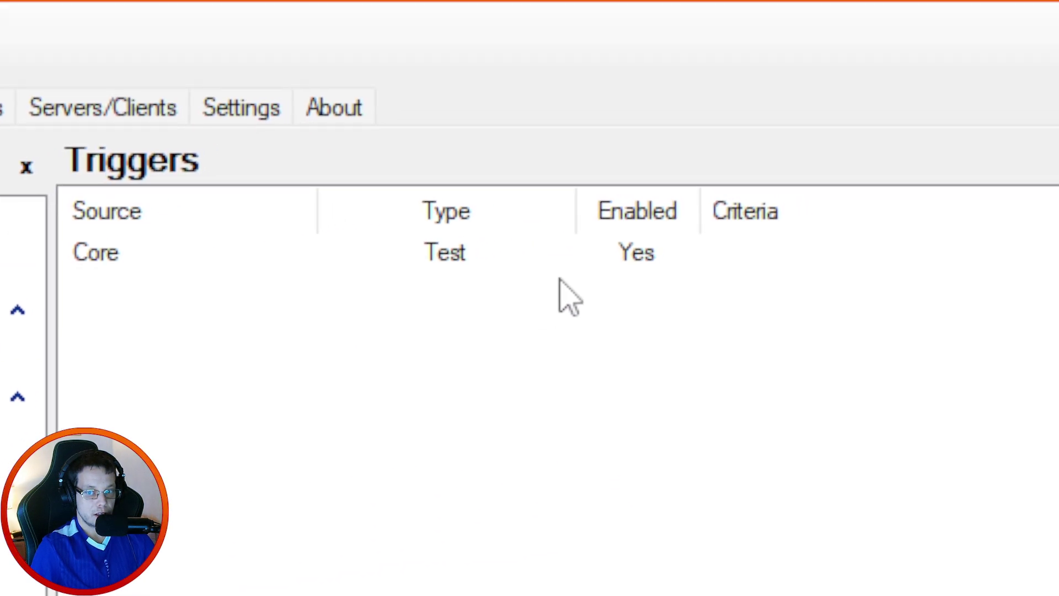
pyautogui.click(564, 252)
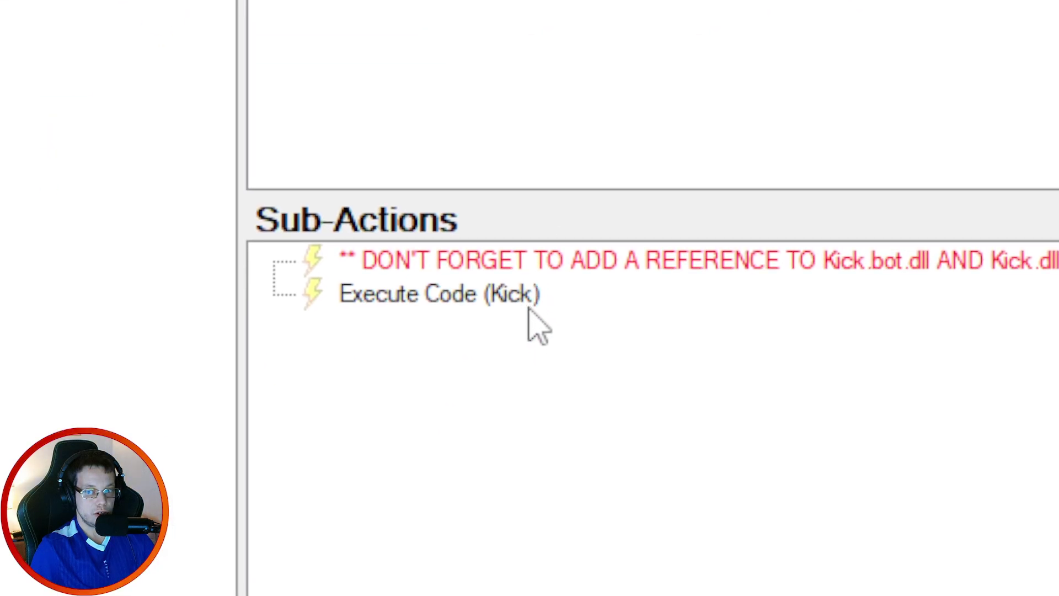
pyautogui.click(489, 298)
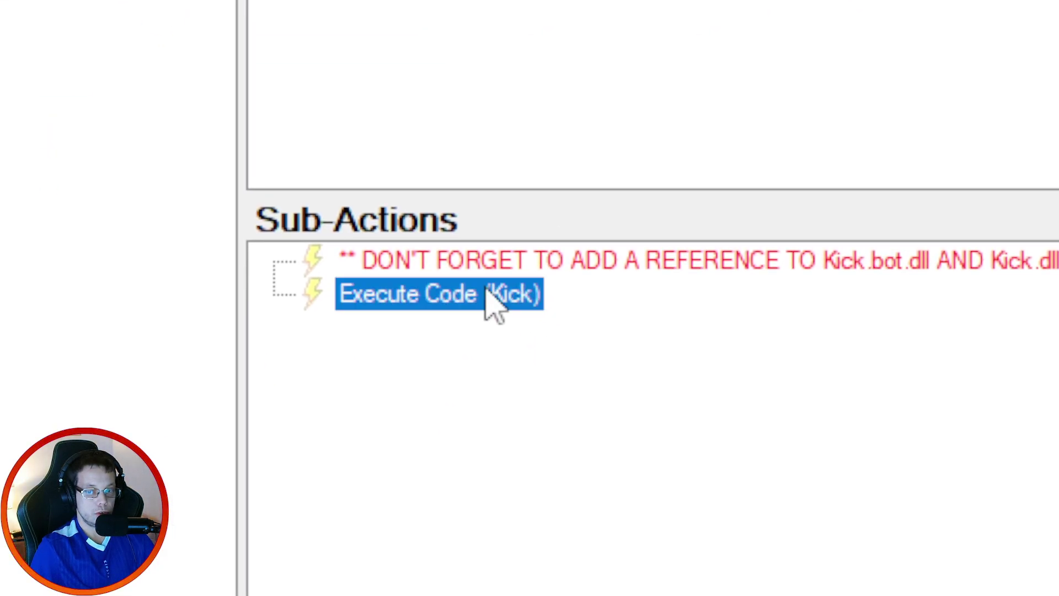
pyautogui.doubleClick(384, 300)
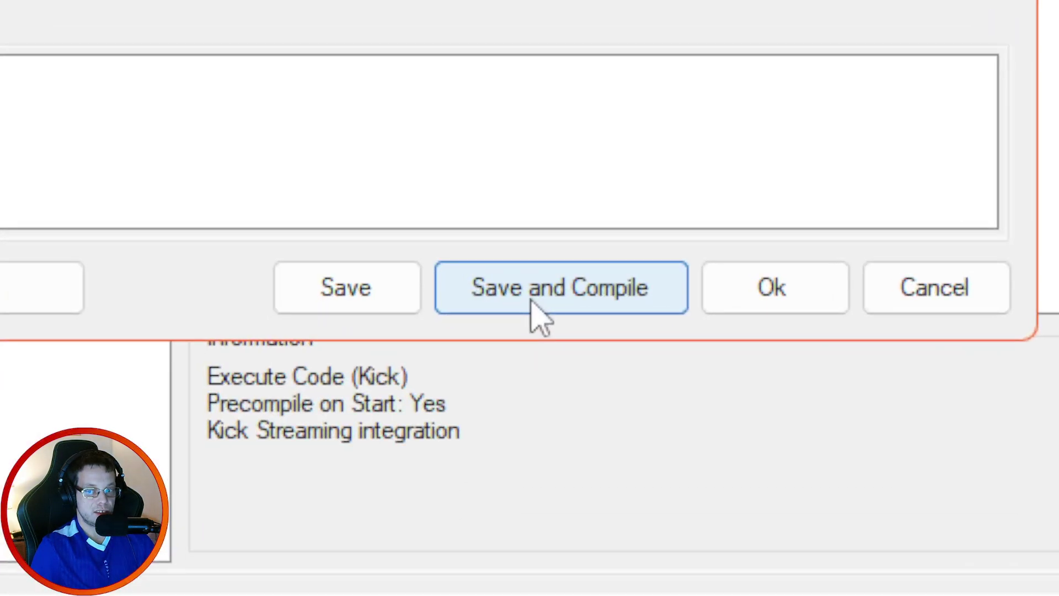
pyautogui.click(658, 308)
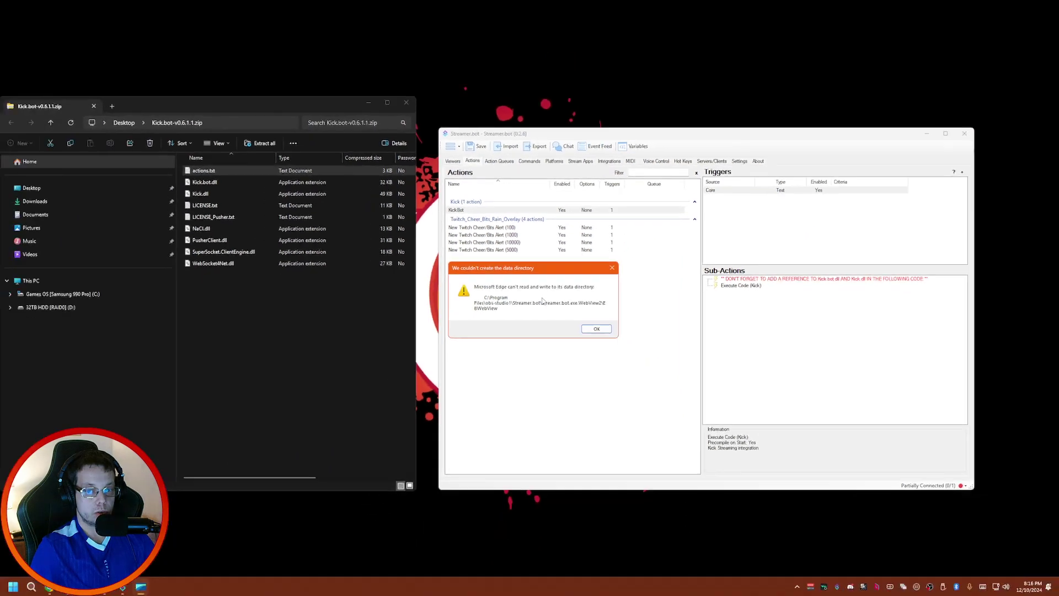
# Step: Dismiss the WebView2 error, recompile the Kick code, and close Streamer.bot
pyautogui.click(595, 328)
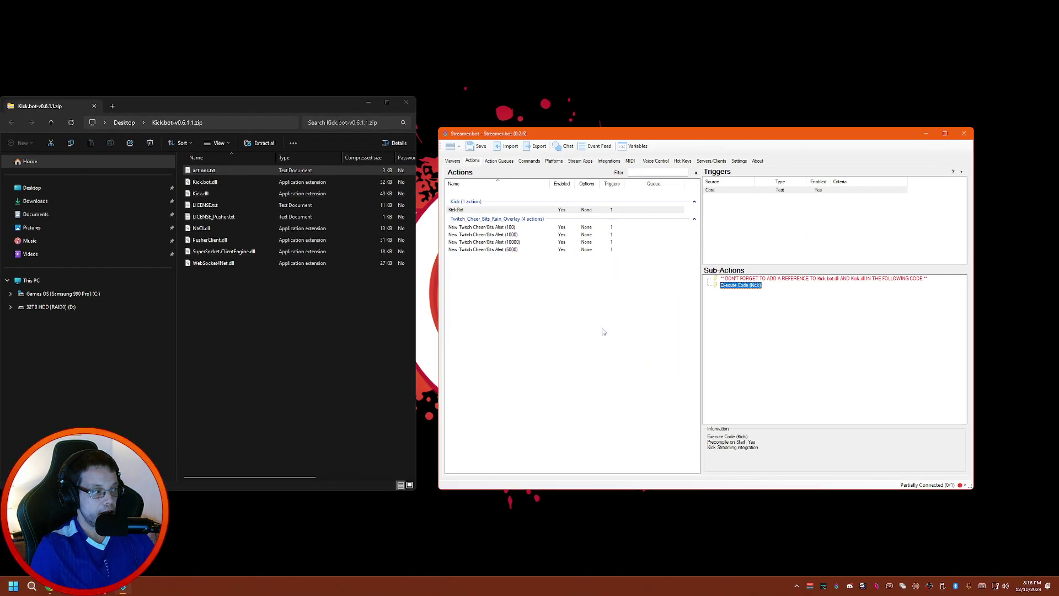
pyautogui.doubleClick(739, 286)
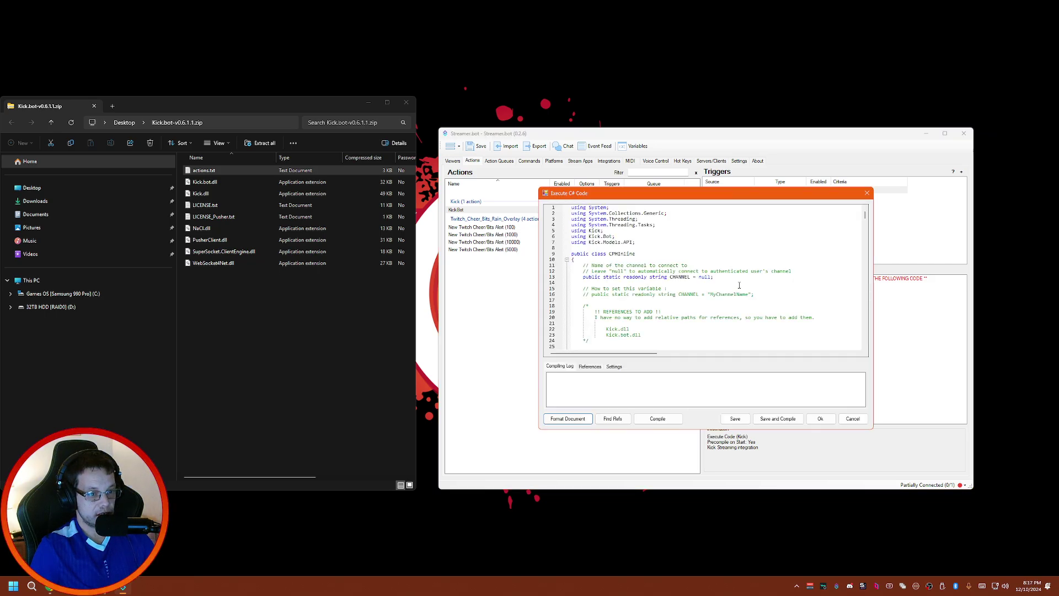
pyautogui.click(786, 415)
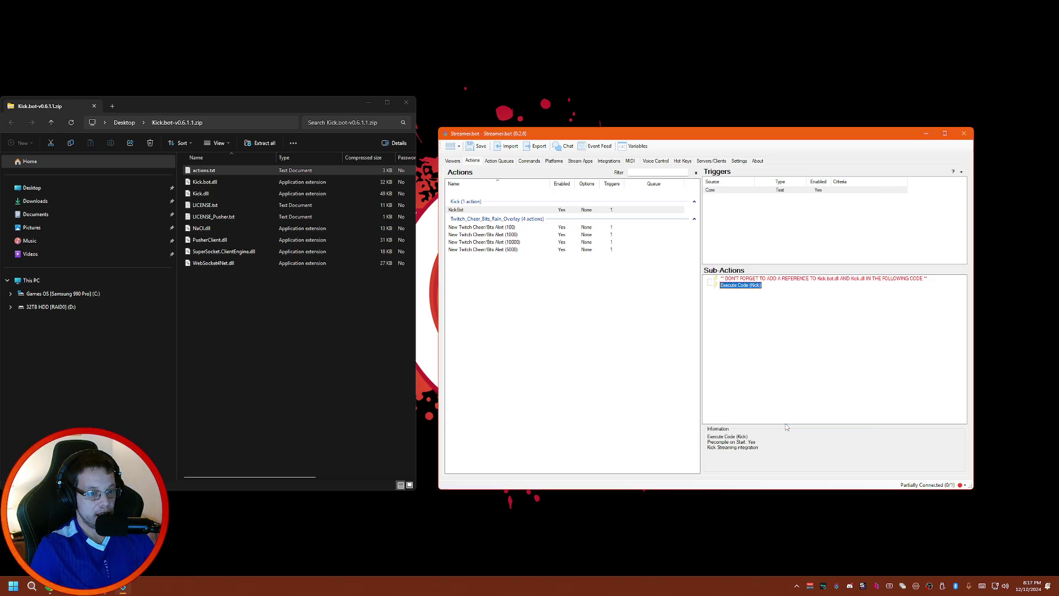
pyautogui.click(964, 134)
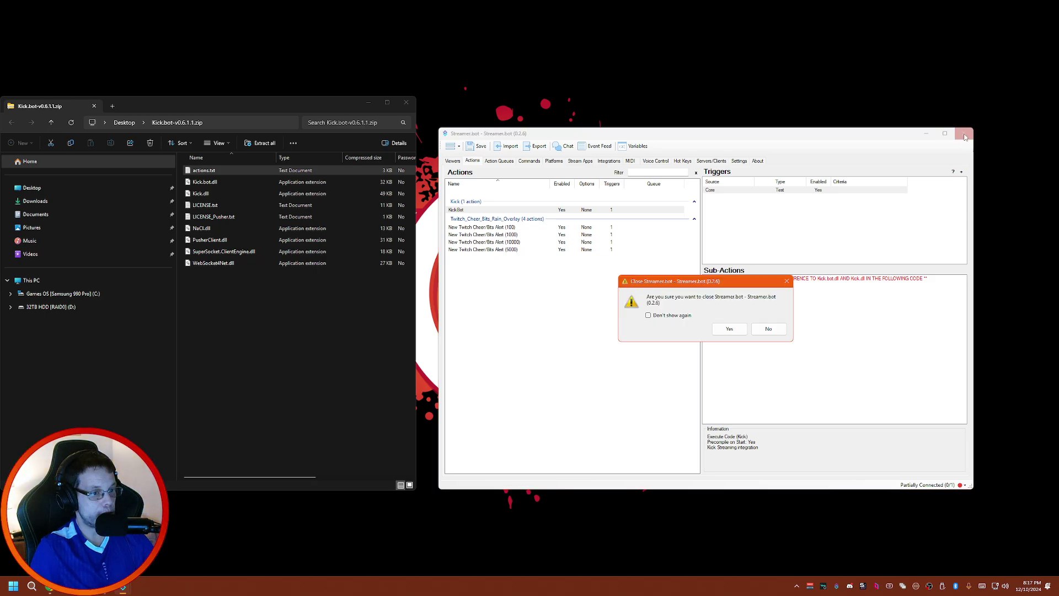
# Step: Confirm quitting Streamer.bot and browse to C:\Program Files\obs-studio1\Streamer.bot
pyautogui.click(736, 331)
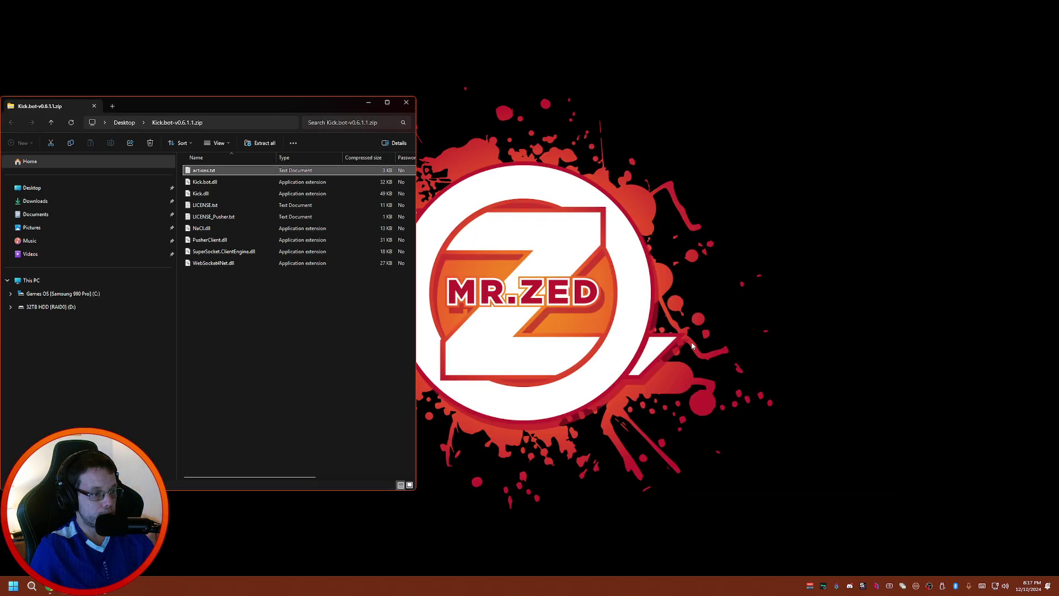
pyautogui.moveTo(122, 585)
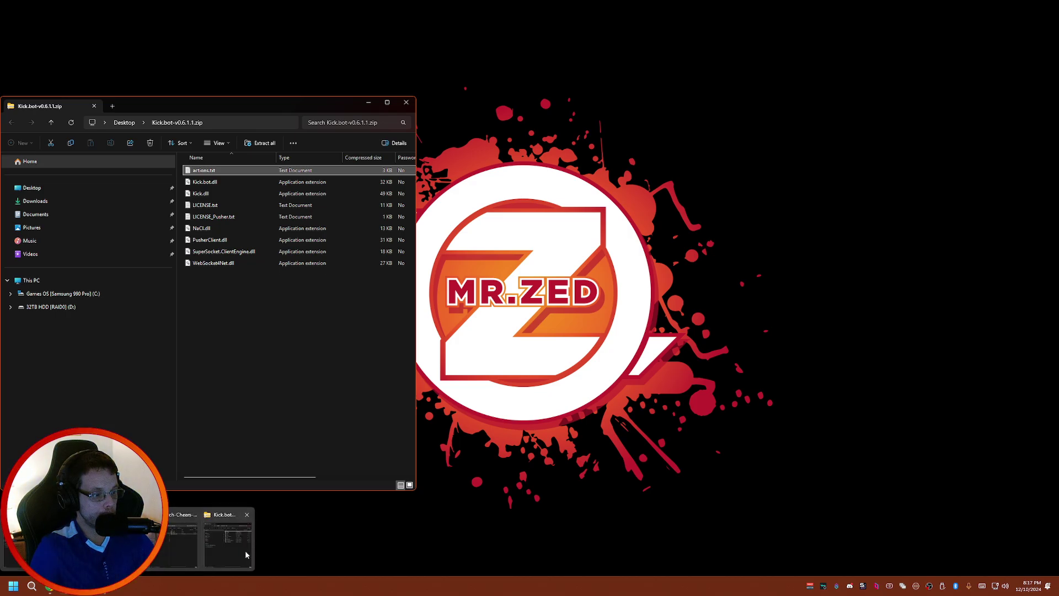
pyautogui.click(184, 553)
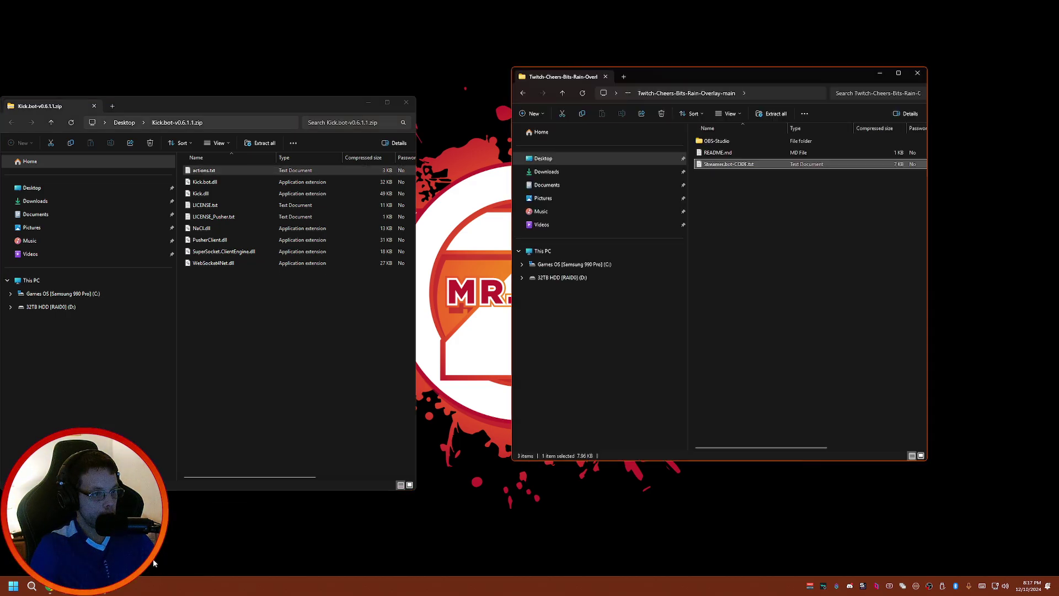
pyautogui.click(571, 267)
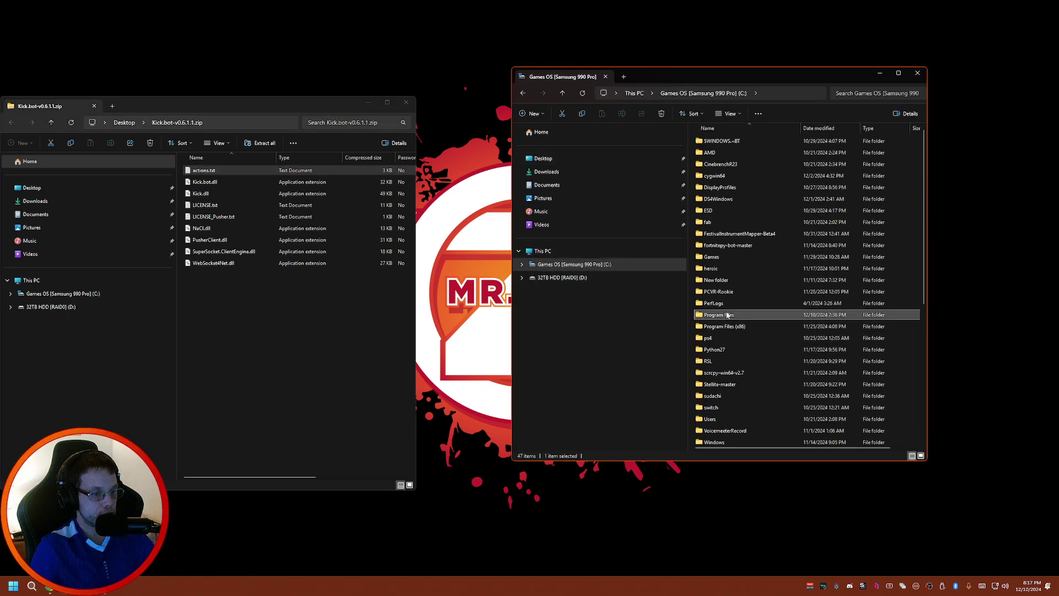
pyautogui.doubleClick(755, 316)
pyautogui.scroll(-2, 756, 336)
pyautogui.doubleClick(737, 220)
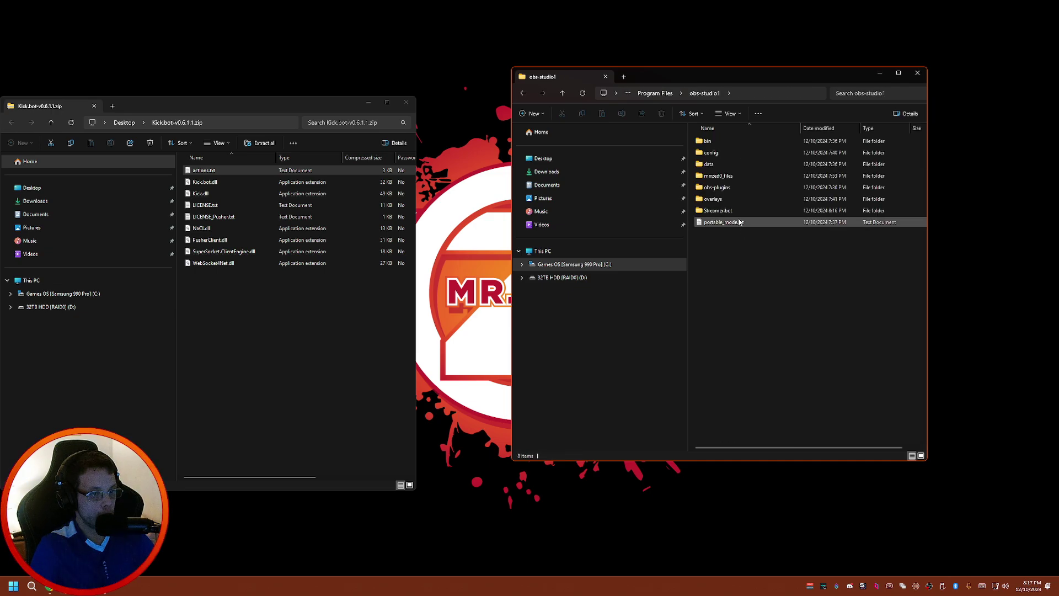
pyautogui.doubleClick(718, 210)
pyautogui.scroll(-10, 738, 248)
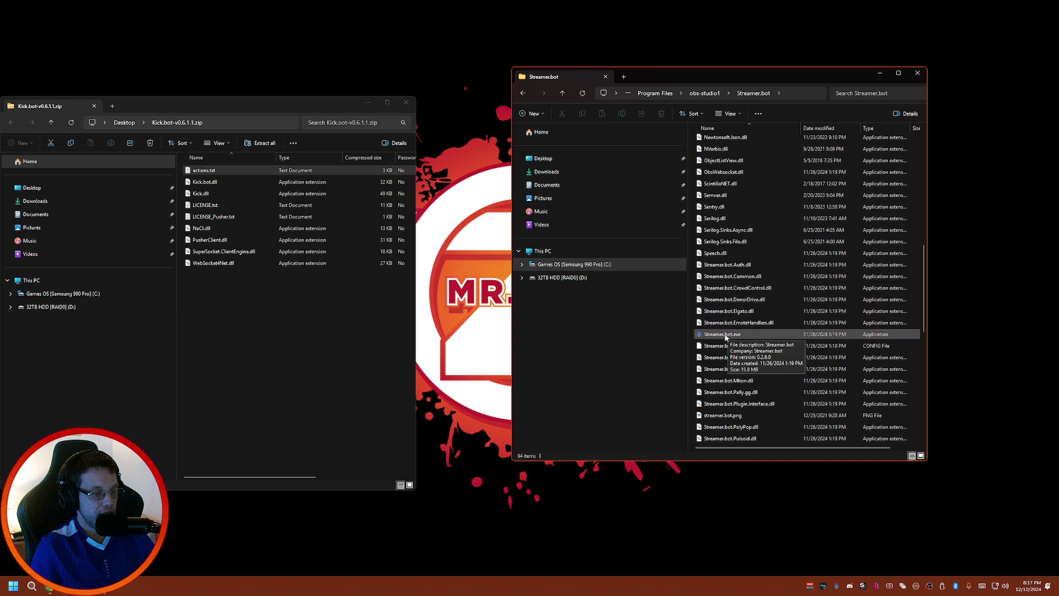
# Step: Open Streamer.bot.exe's Compatibility settings for all users in its Properties
pyautogui.rightClick(732, 335)
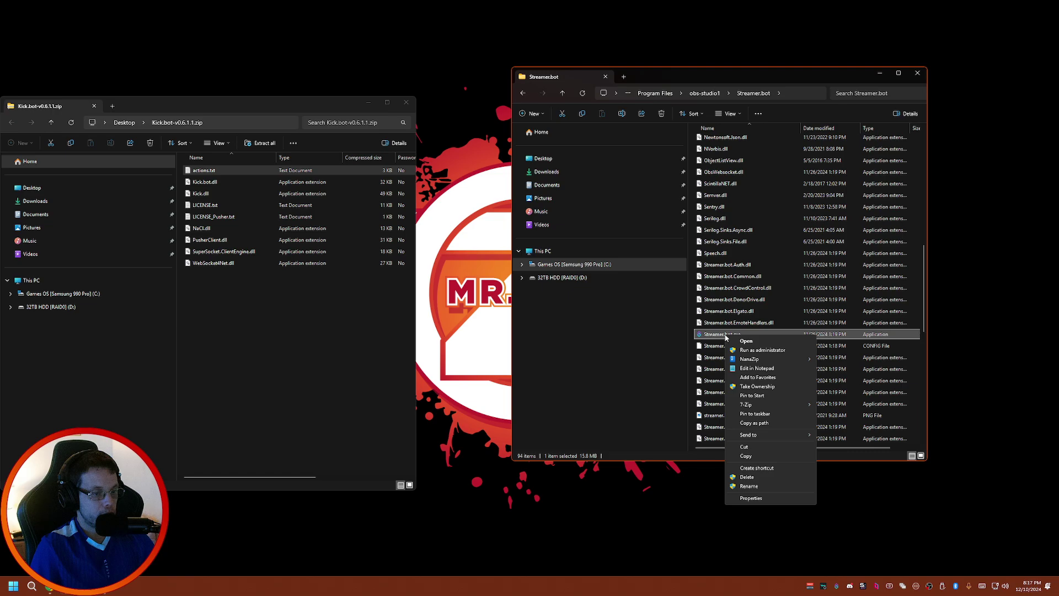
pyautogui.click(750, 498)
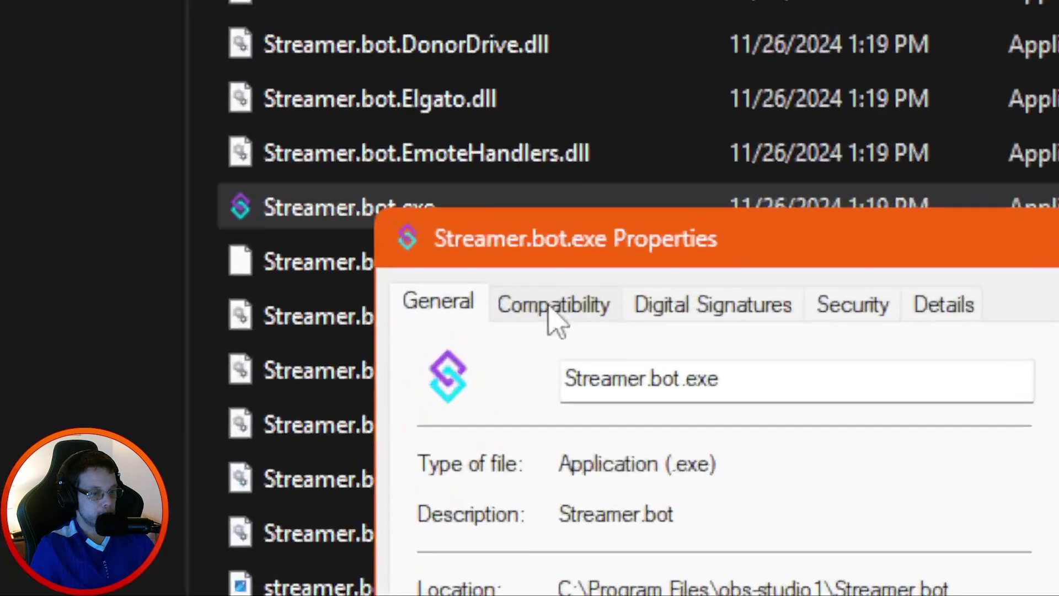
pyautogui.click(767, 356)
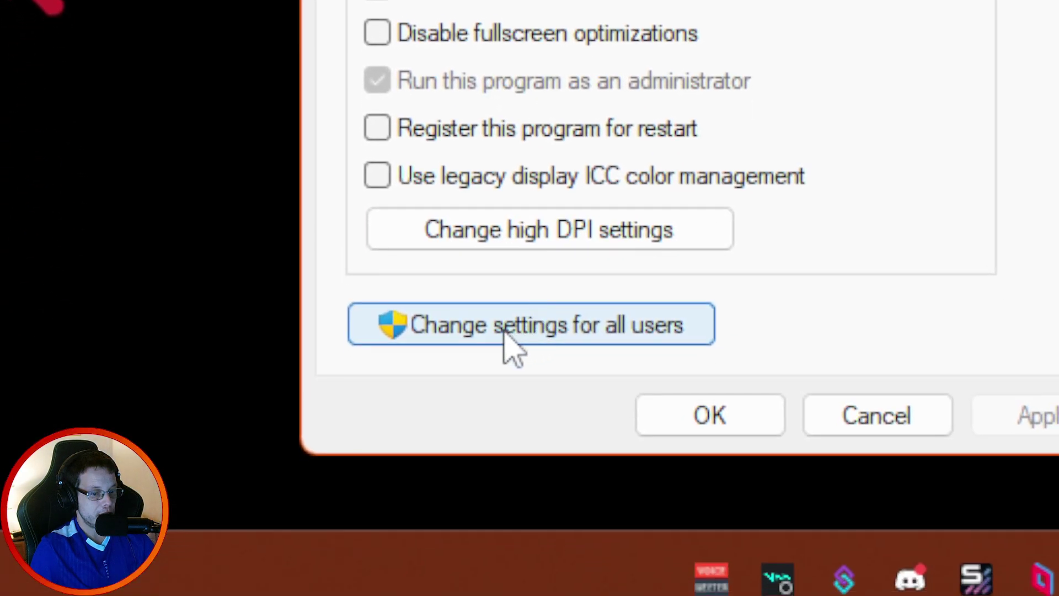
pyautogui.click(514, 331)
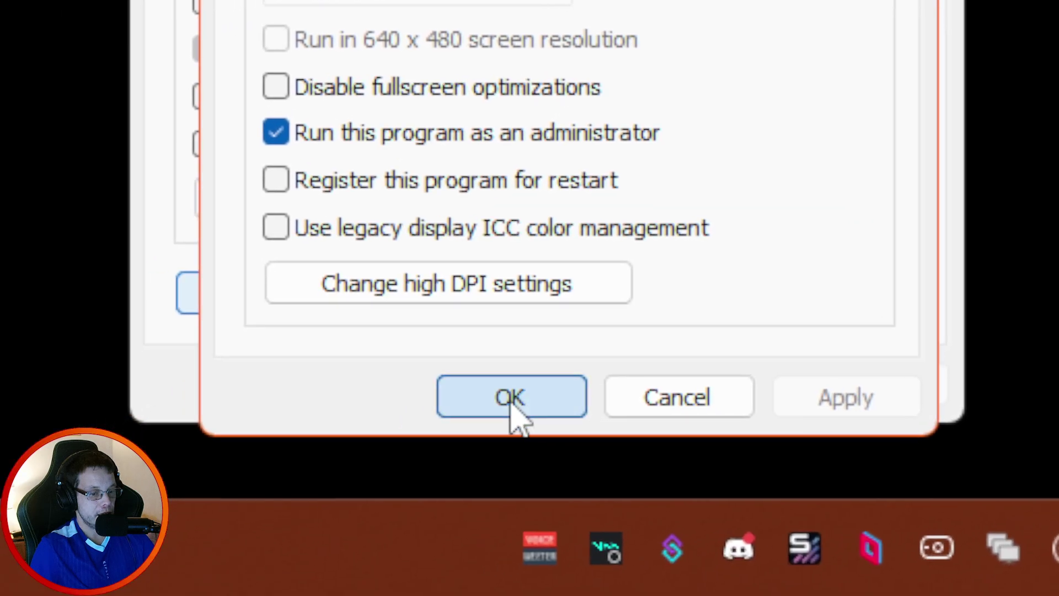
# Step: Apply Run as administrator for all users to Streamer.bot.exe, then edit the WebView2 folder's security permissions
pyautogui.click(378, 532)
pyautogui.click(401, 519)
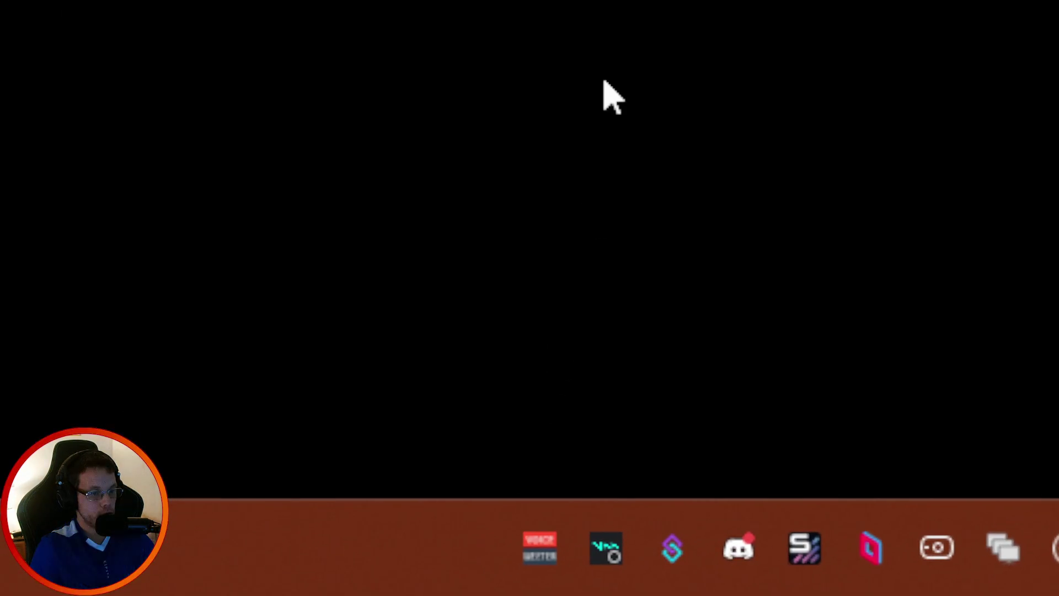
pyautogui.scroll(15, 518, 295)
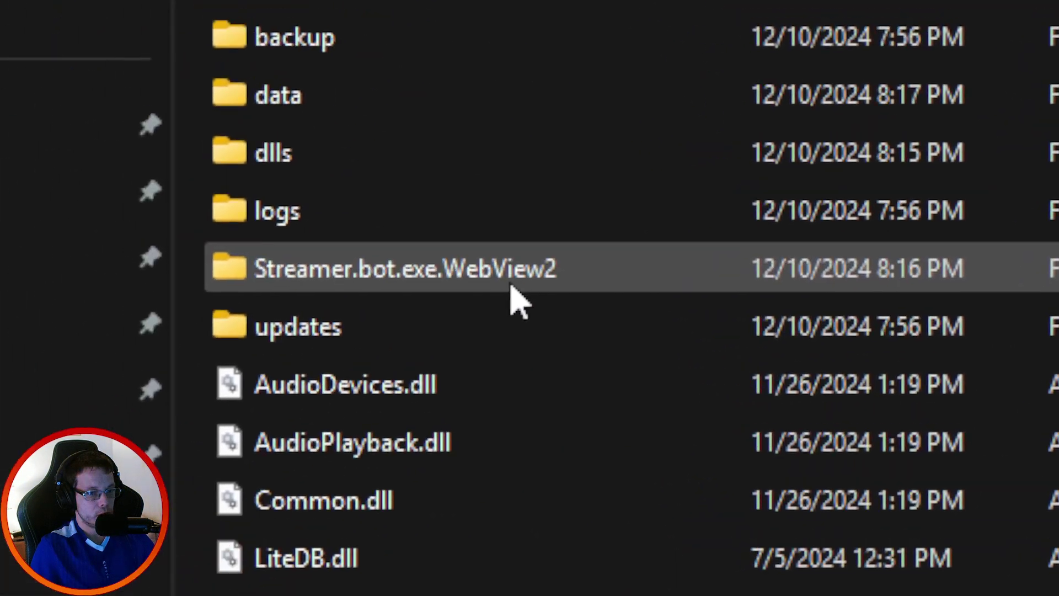
pyautogui.click(387, 278)
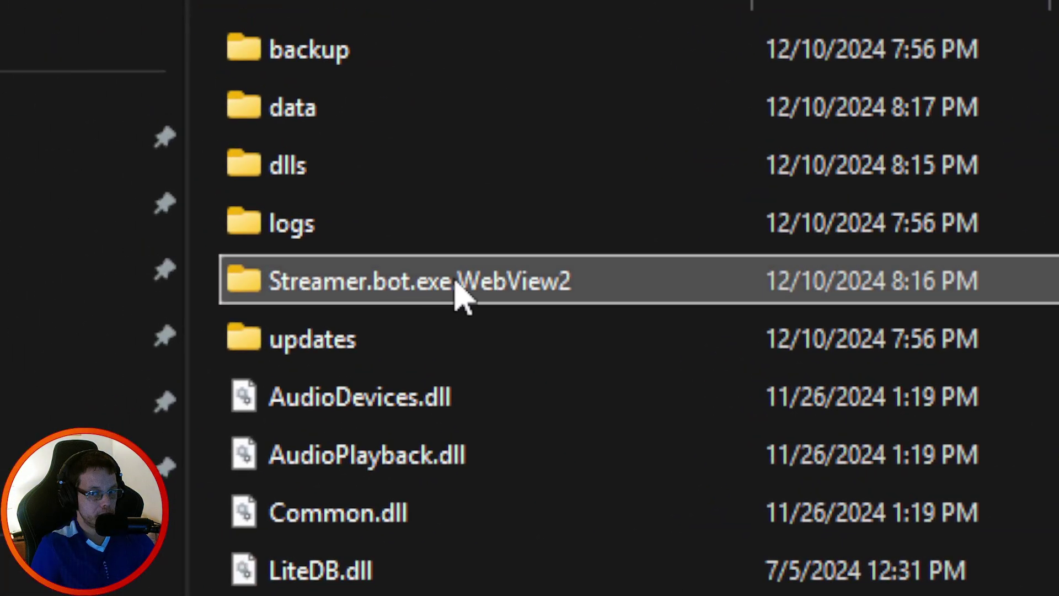
pyautogui.rightClick(356, 275)
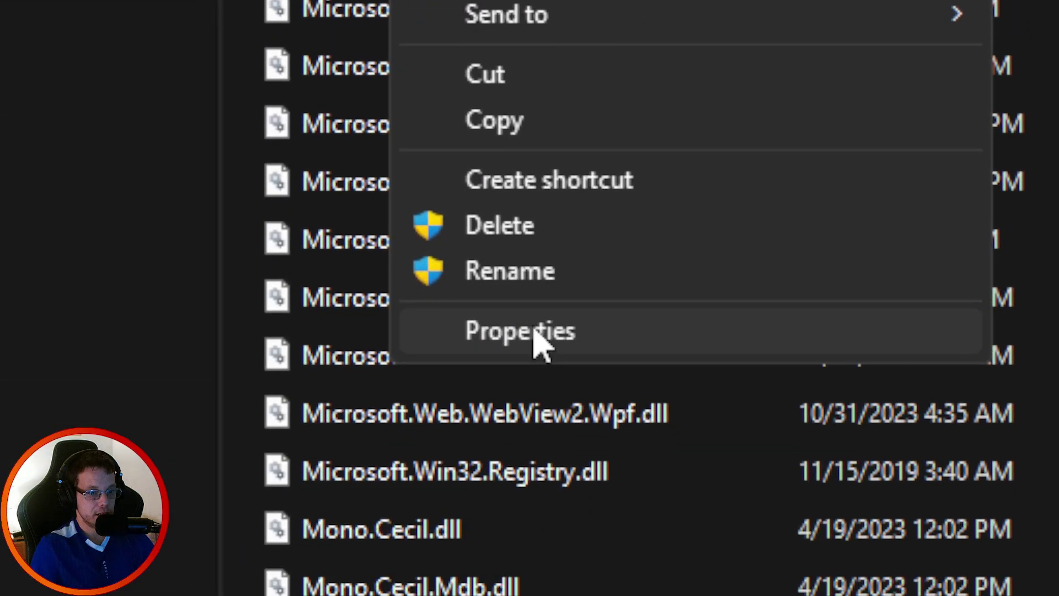
pyautogui.click(501, 595)
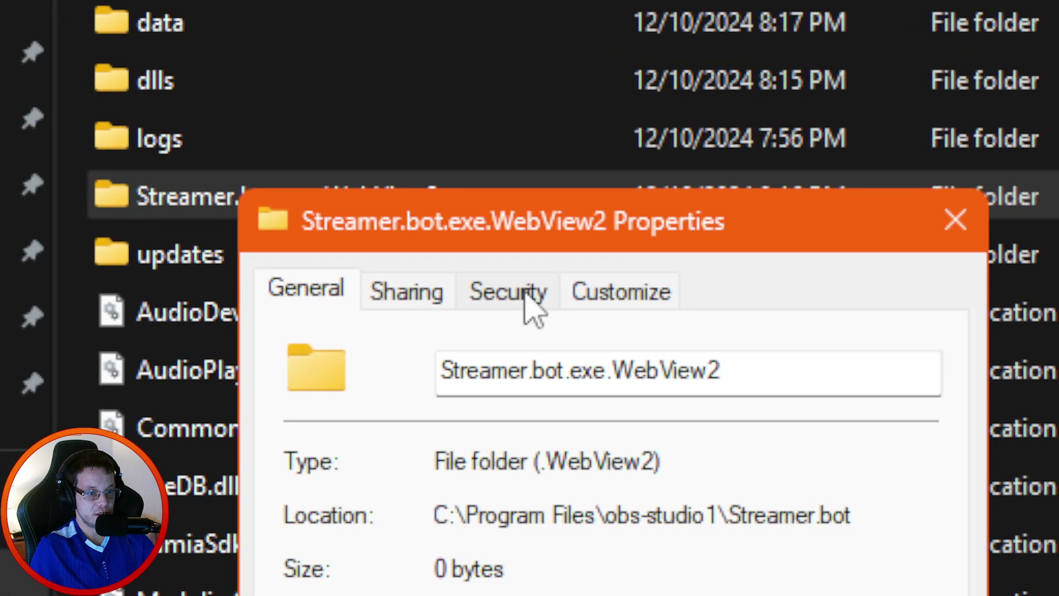
pyautogui.click(482, 280)
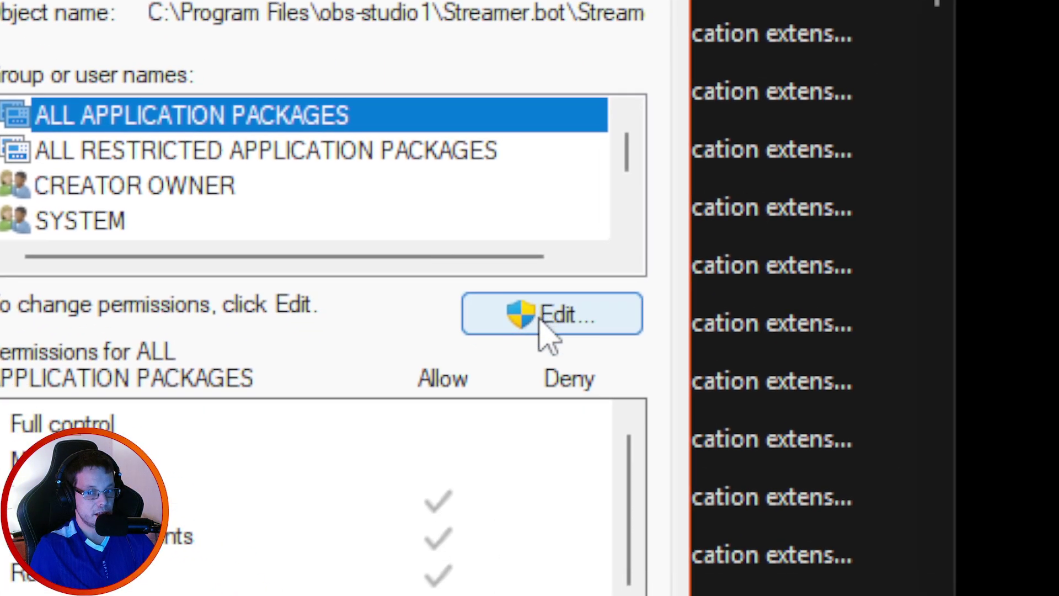
pyautogui.click(542, 322)
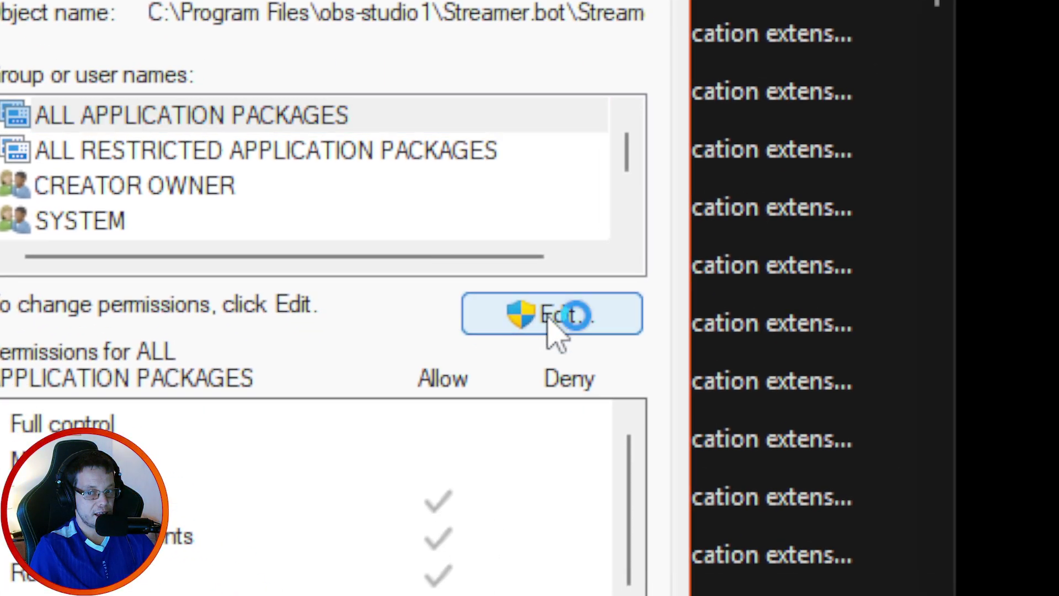
# Step: Add Everyone to the Streamer.bot.exe.WebView2 folder's permissions with Full control and apply
pyautogui.click(479, 513)
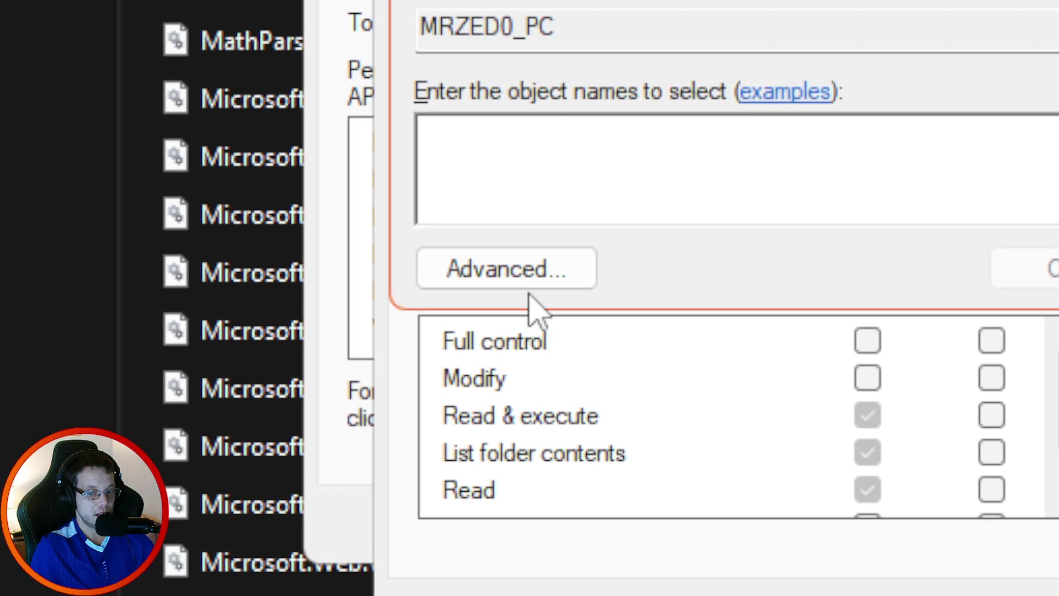
pyautogui.click(538, 275)
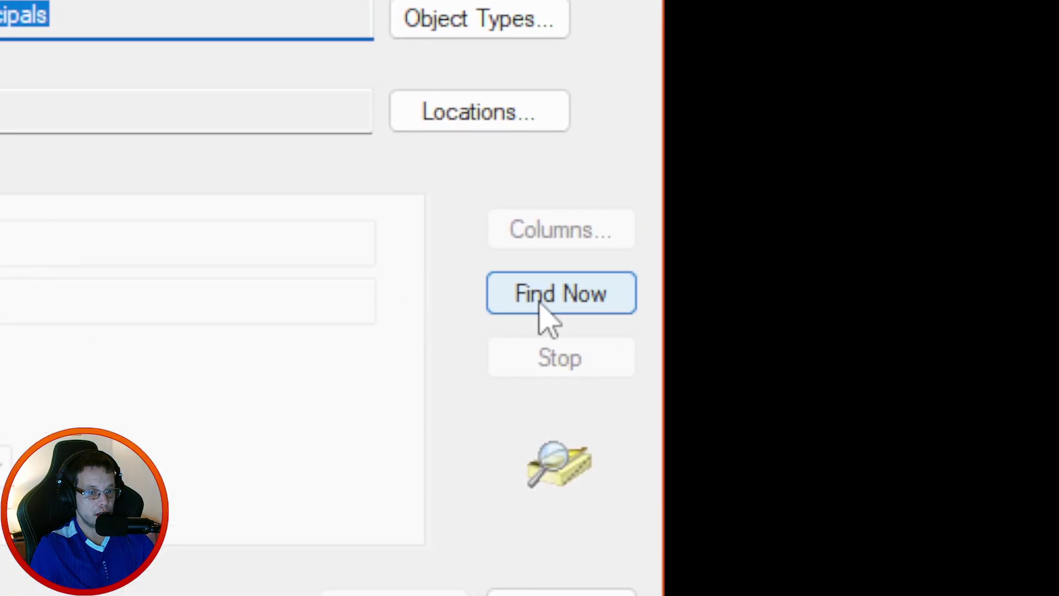
pyautogui.click(890, 337)
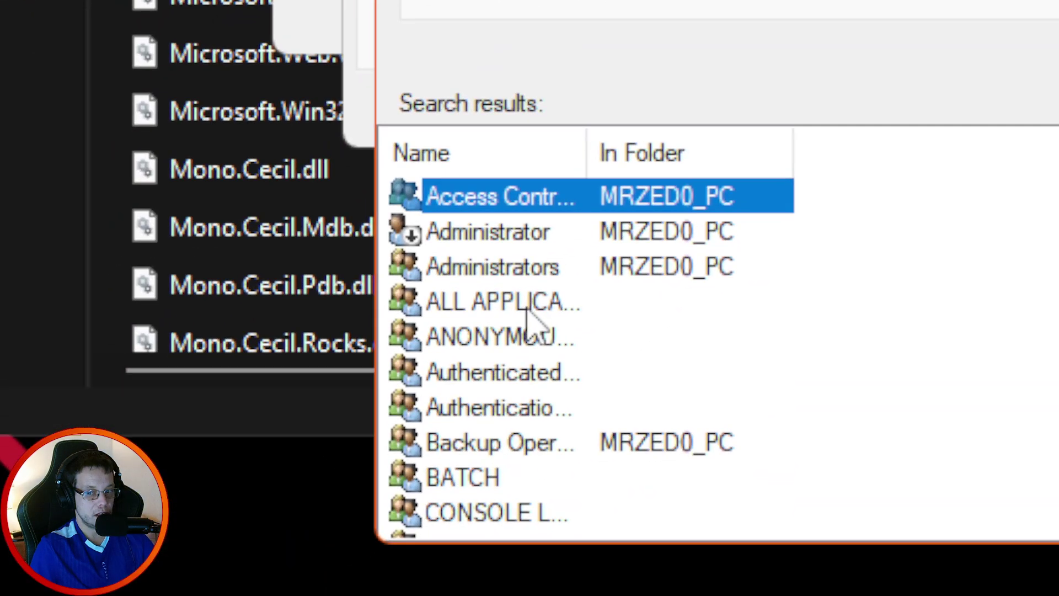
pyautogui.scroll(-4, 526, 320)
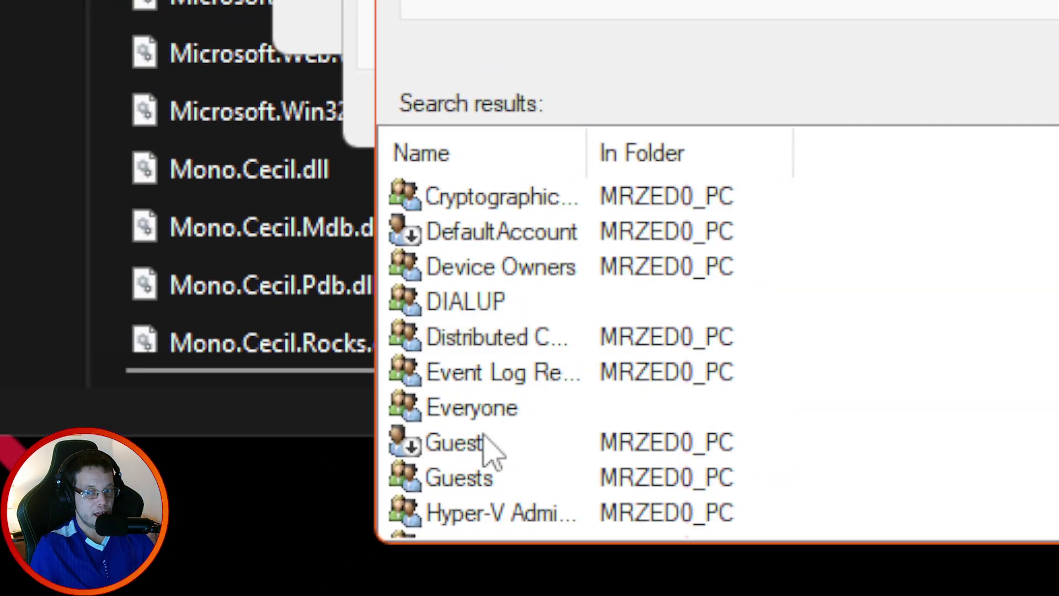
pyautogui.doubleClick(470, 408)
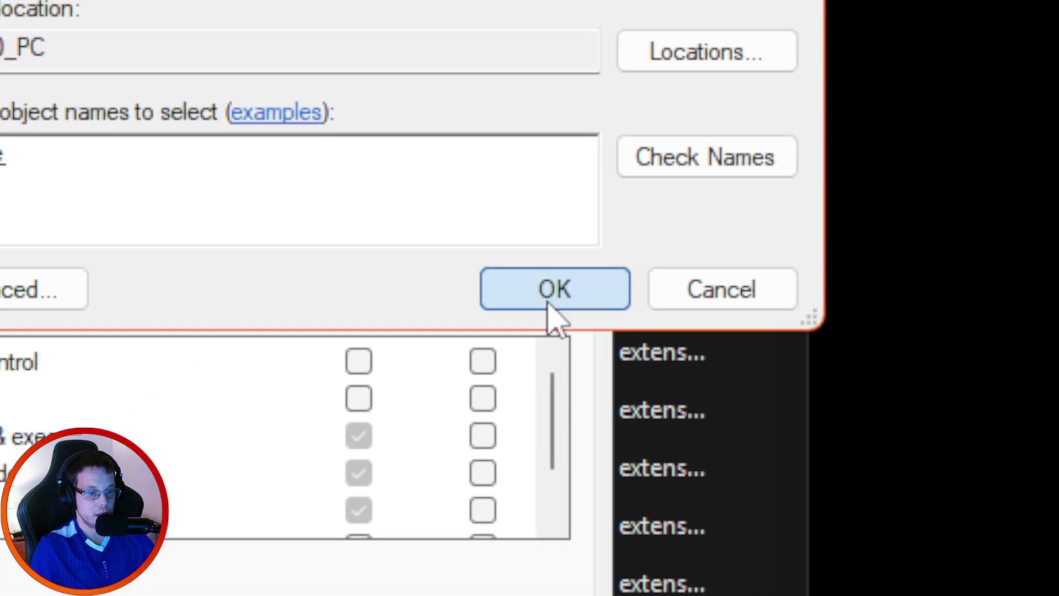
pyautogui.click(629, 248)
pyautogui.click(360, 363)
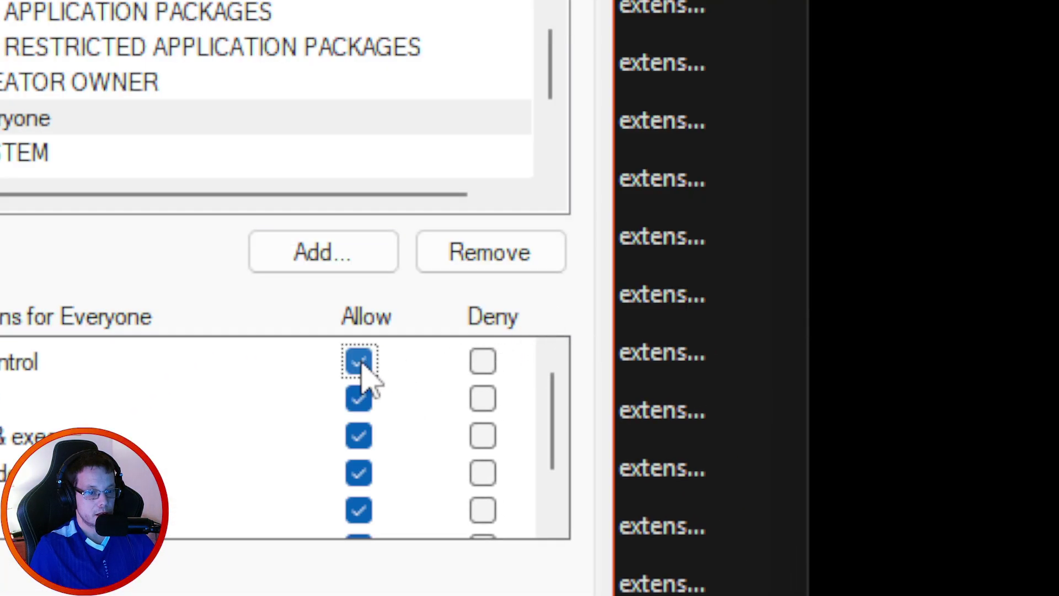
pyautogui.scroll(-2, 358, 430)
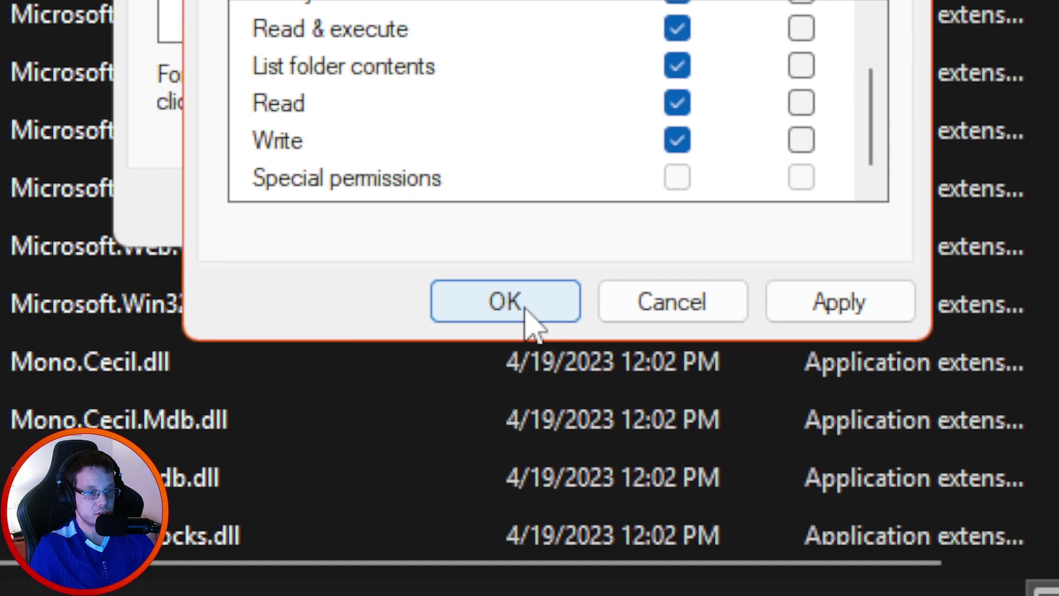
pyautogui.click(527, 311)
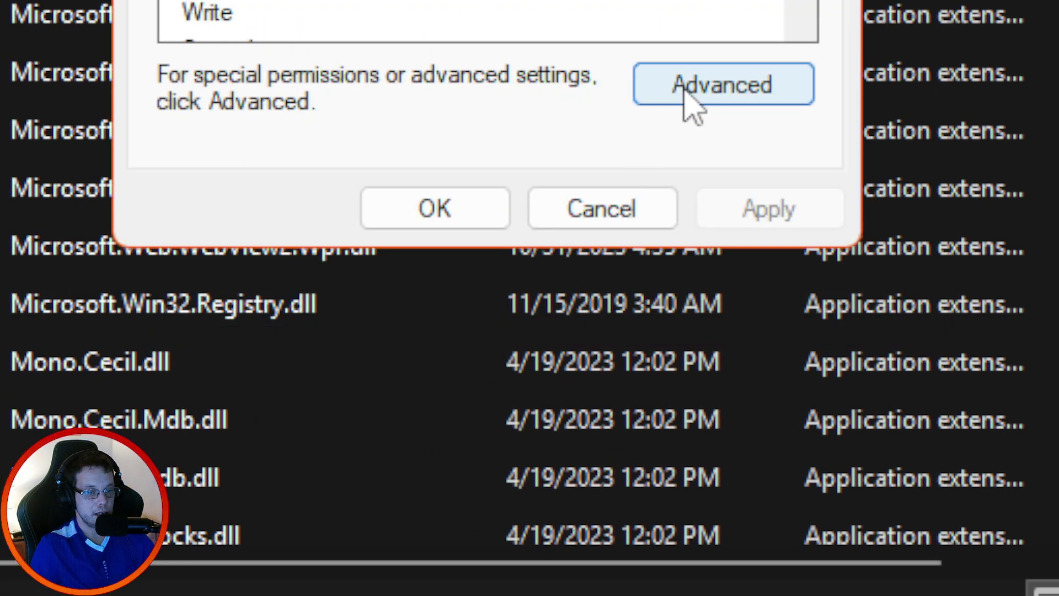
# Step: Add an advanced permission entry giving Everyone Full control over the folder
pyautogui.click(722, 97)
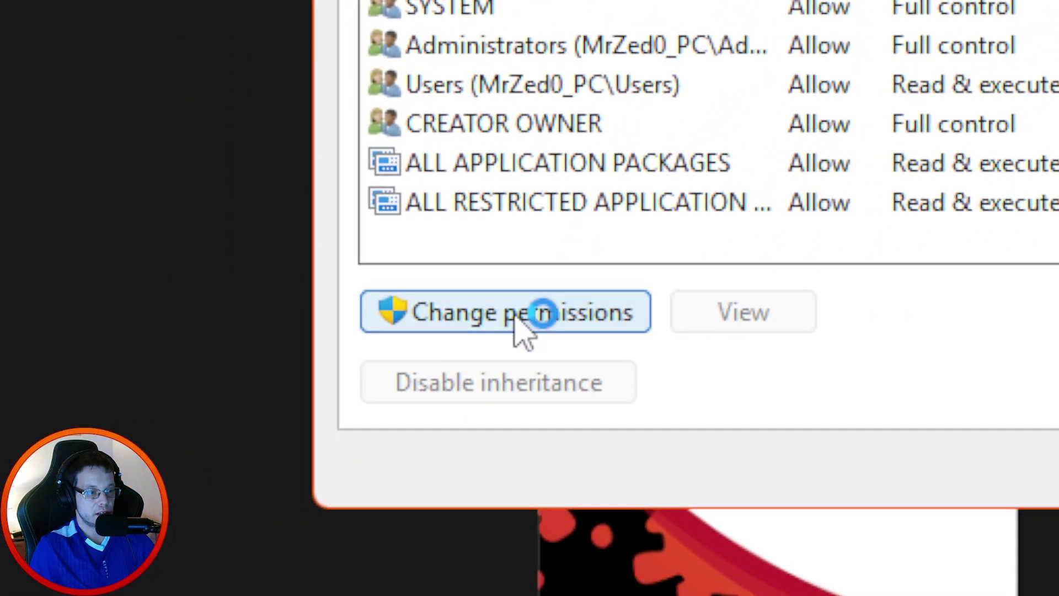
pyautogui.click(516, 324)
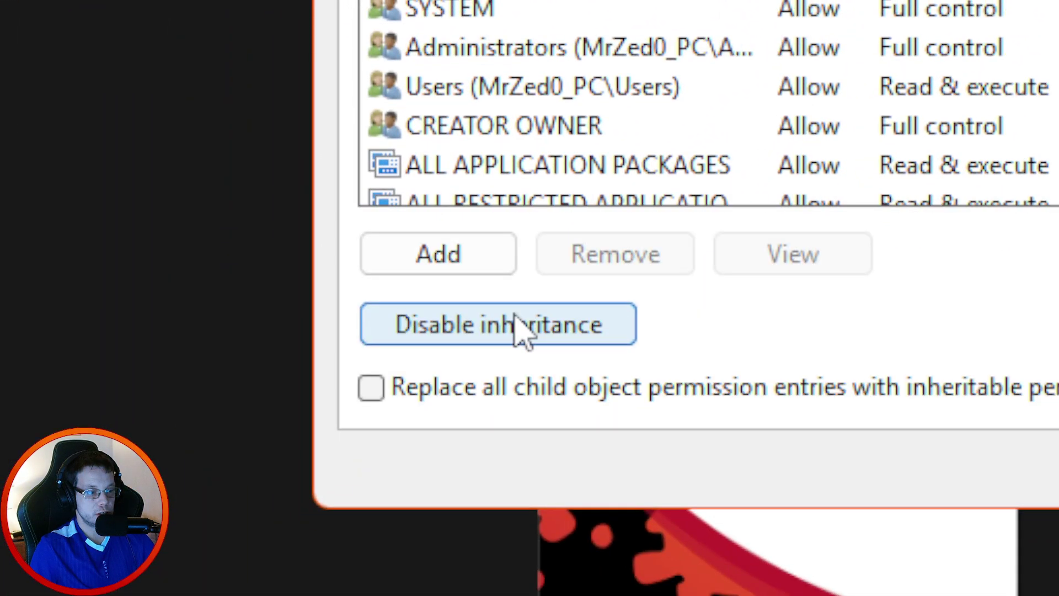
pyautogui.click(463, 256)
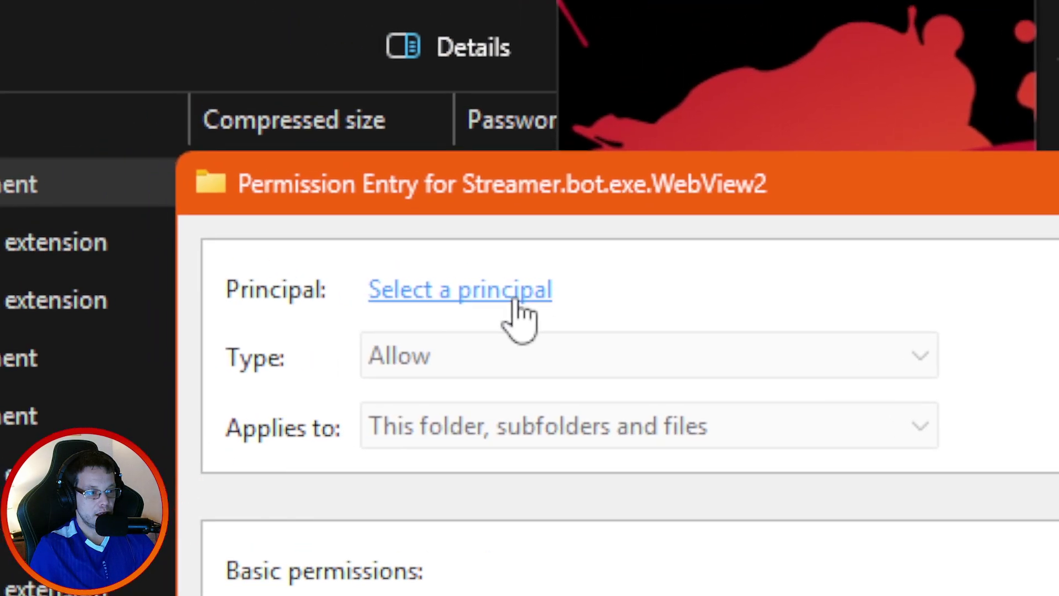
pyautogui.click(511, 303)
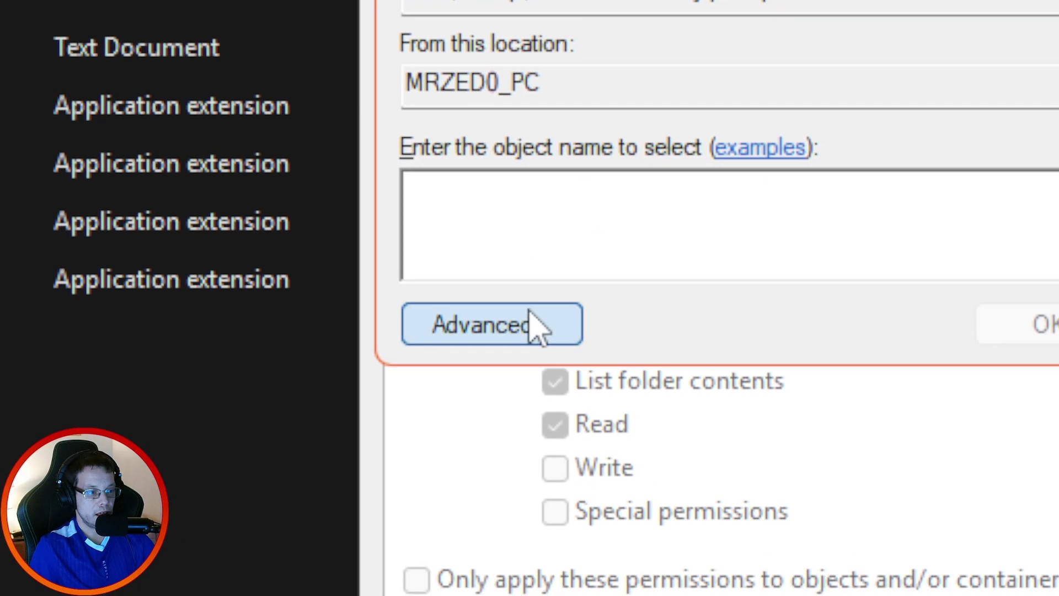
pyautogui.click(535, 326)
pyautogui.click(522, 314)
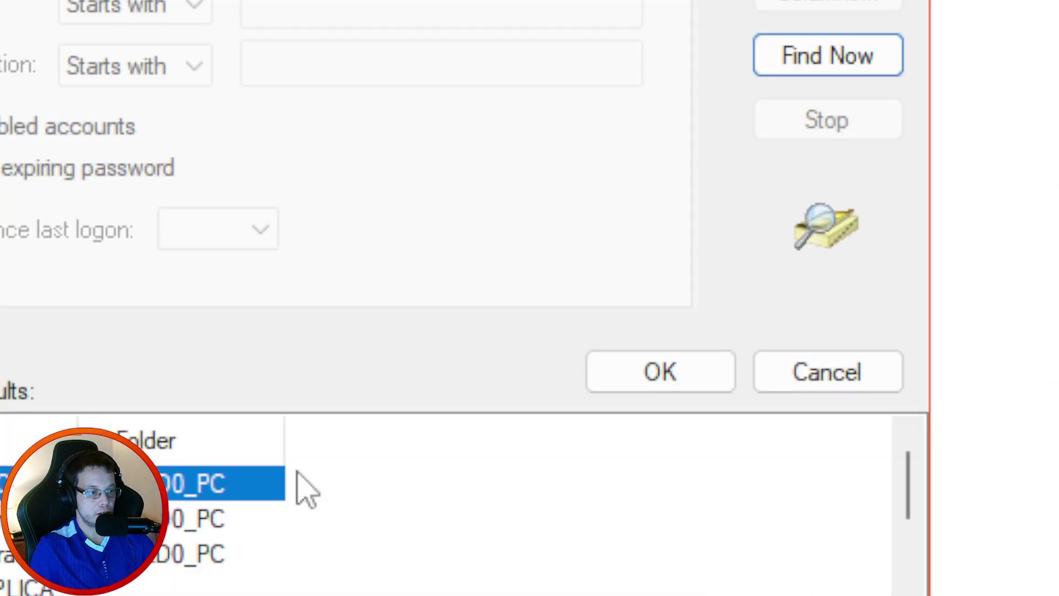
pyautogui.scroll(-3, 138, 581)
pyautogui.click(50, 586)
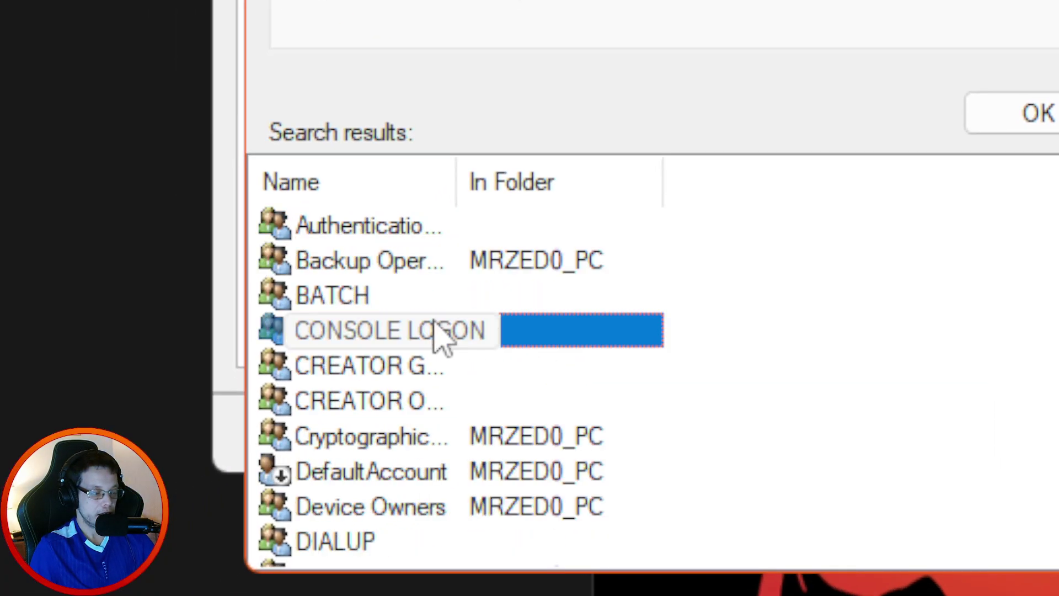
pyautogui.press('e')
pyautogui.doubleClick(371, 263)
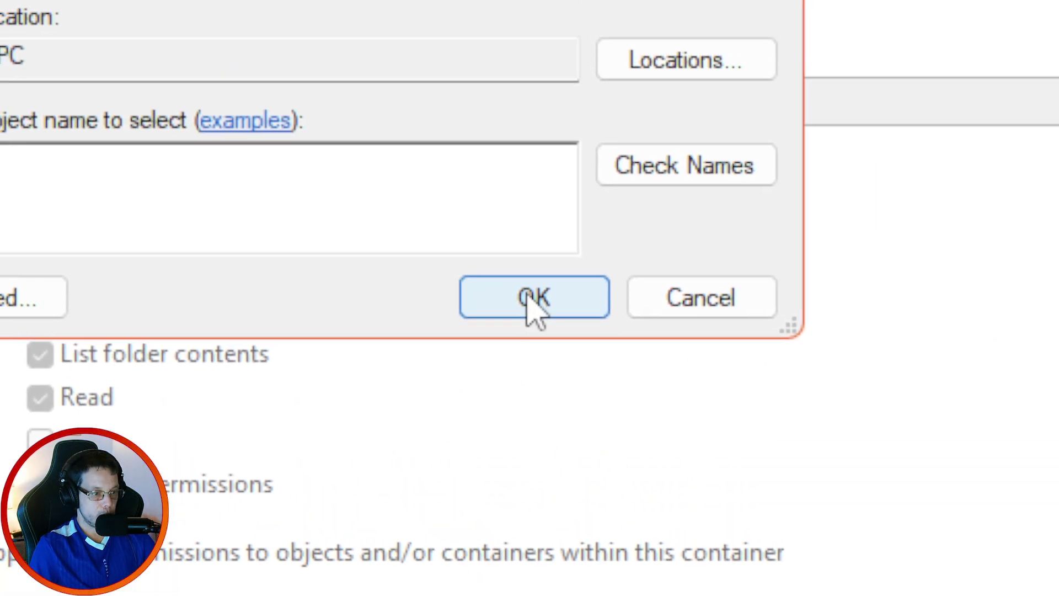
pyautogui.click(534, 306)
pyautogui.click(104, 224)
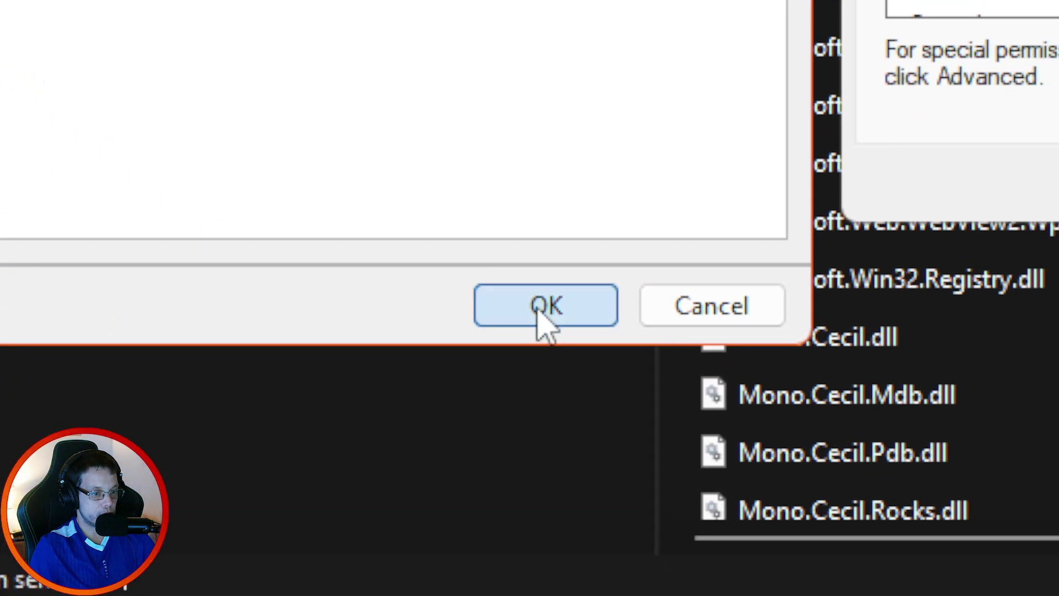
pyautogui.click(539, 310)
# Step: Close the security dialogs and launch Streamer.bot.exe as administrator, approving the UAC prompt
pyautogui.click(230, 239)
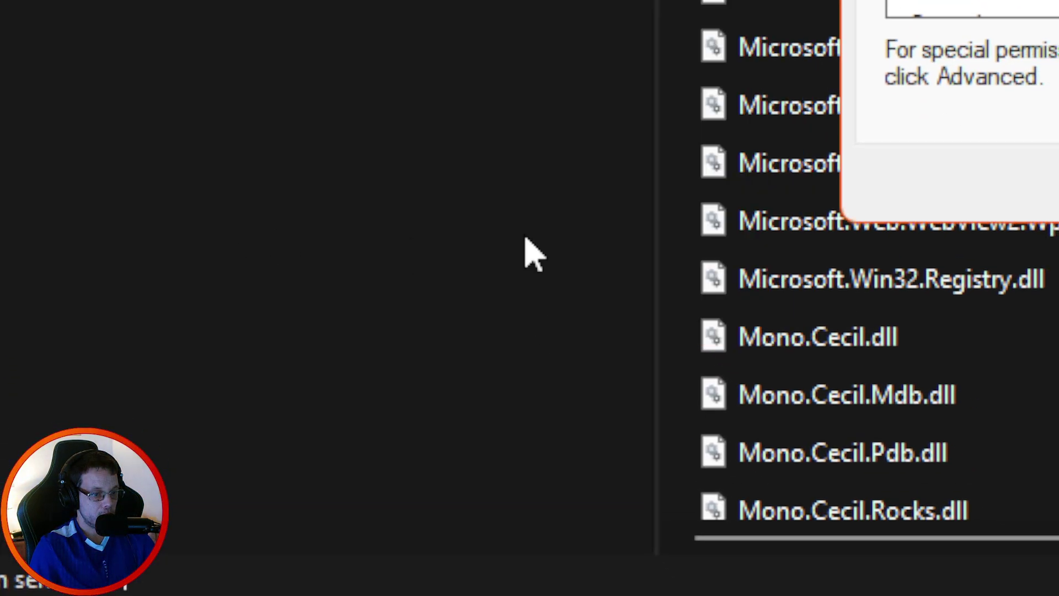
pyautogui.click(549, 286)
pyautogui.scroll(-10, 432, 324)
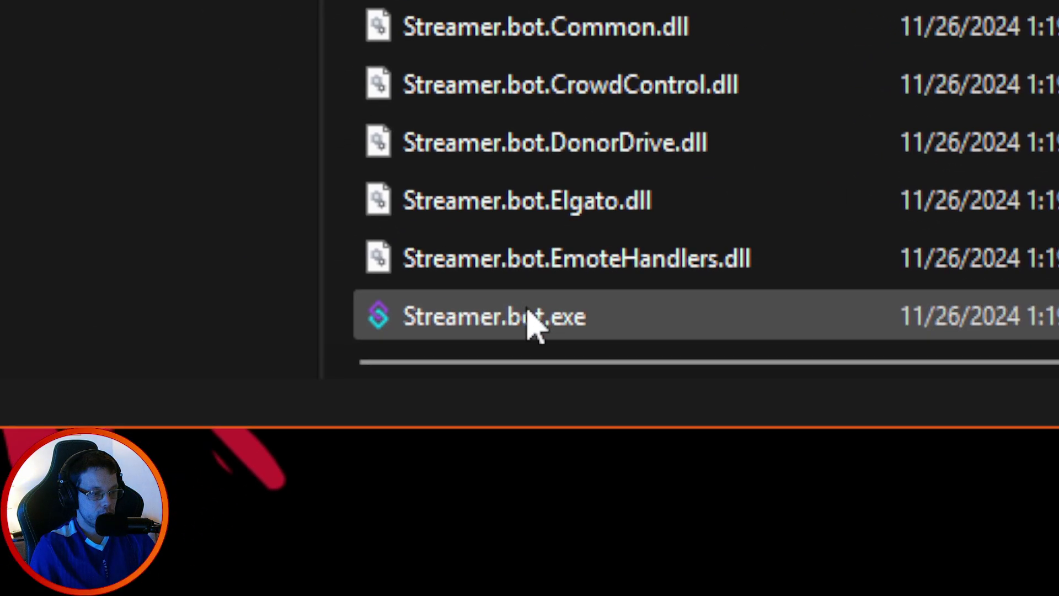
pyautogui.doubleClick(530, 320)
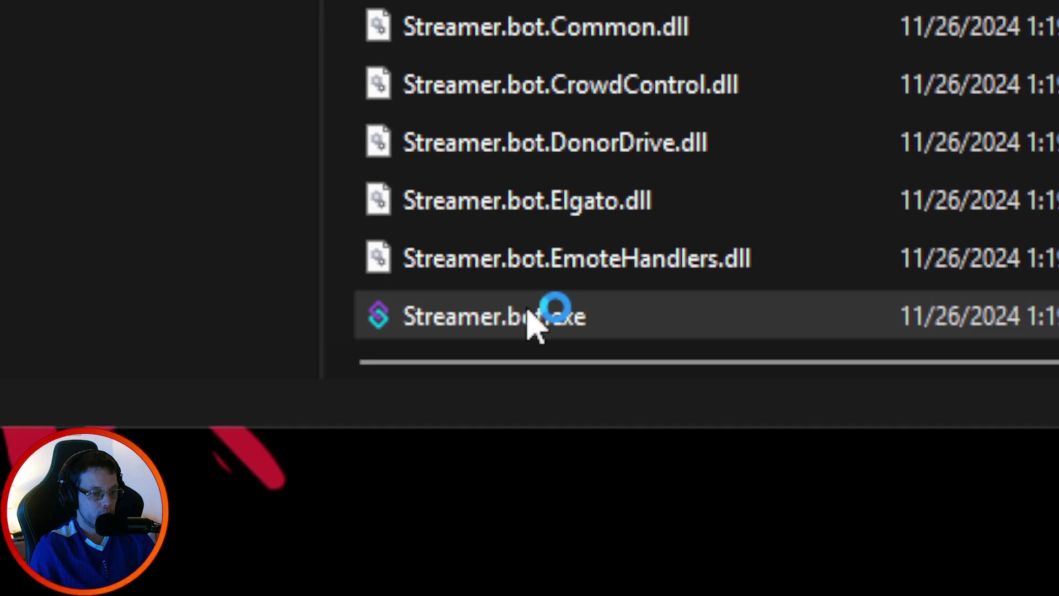
pyautogui.click(502, 303)
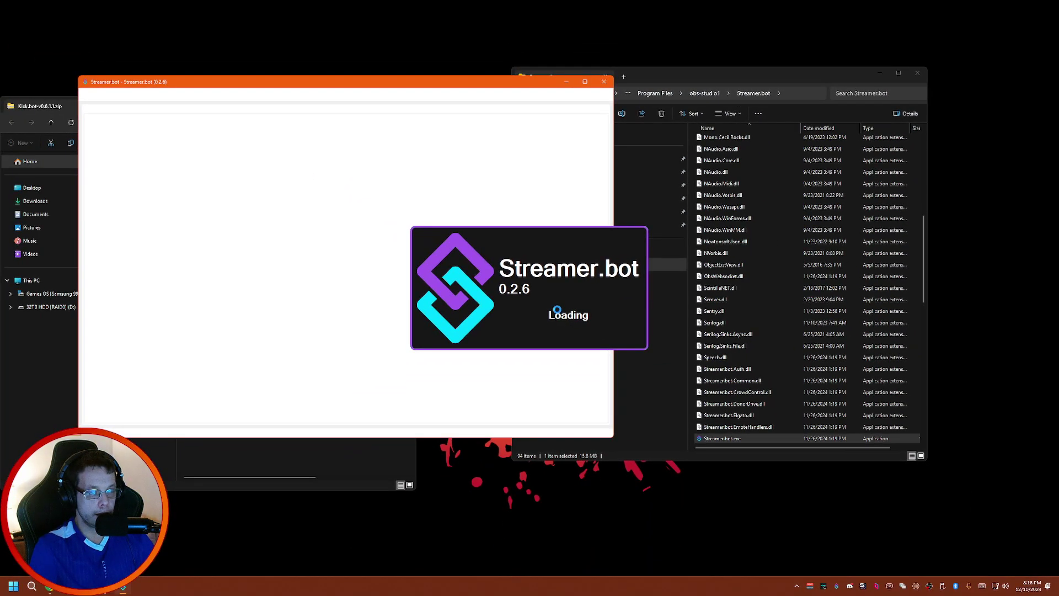
# Step: Arrange the Streamer.bot and Kick login windows and review KickBot's Execute Code (Kick) code without changes
pyautogui.moveTo(334, 84); pyautogui.dragTo(470, 136)
pyautogui.click(246, 160)
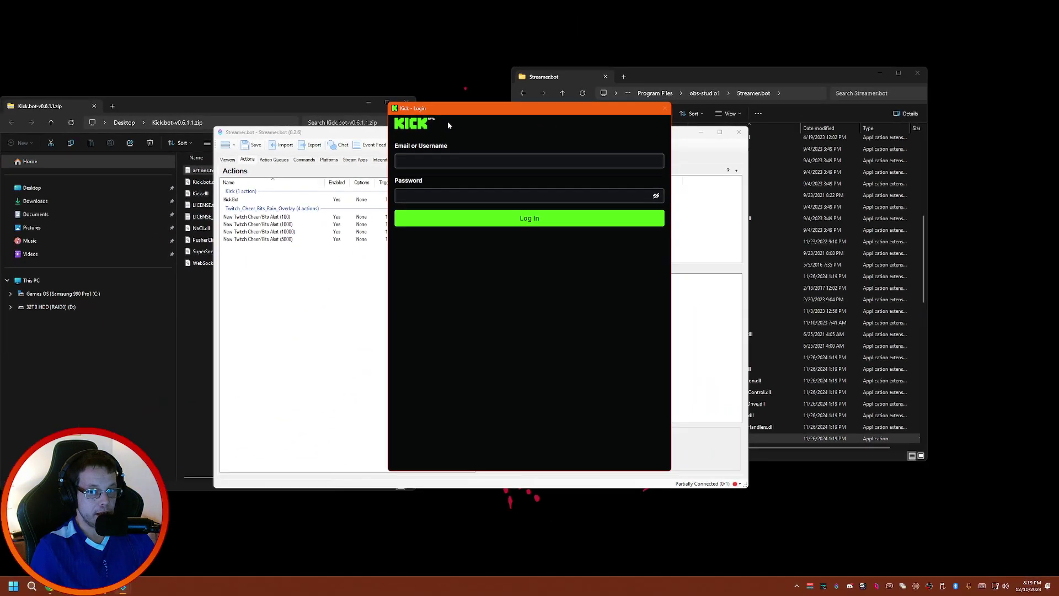
pyautogui.moveTo(447, 114); pyautogui.dragTo(74, 225)
pyautogui.moveTo(298, 134); pyautogui.dragTo(412, 104)
pyautogui.click(347, 170)
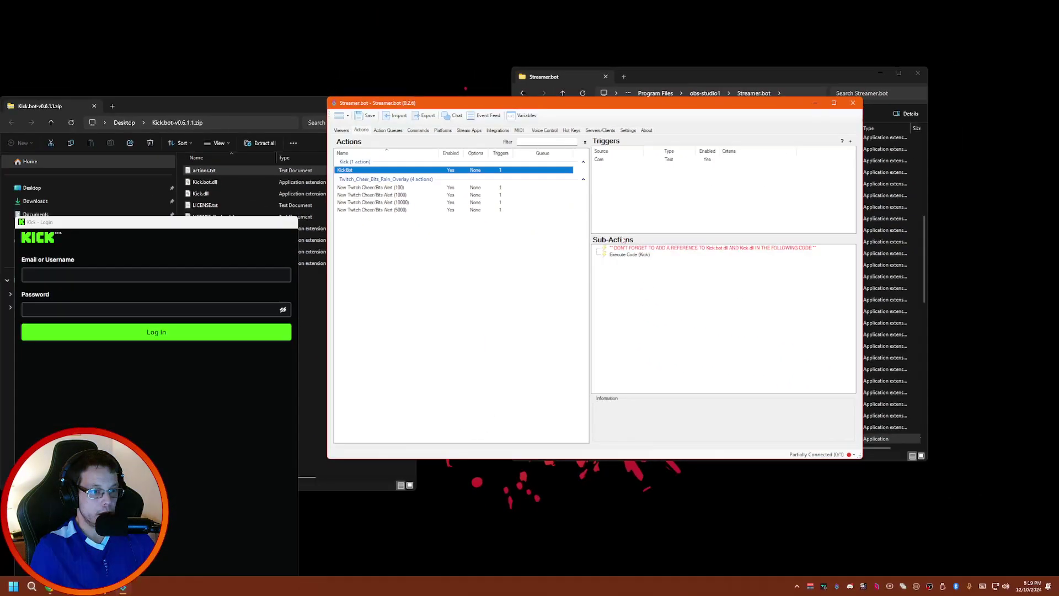
pyautogui.doubleClick(636, 256)
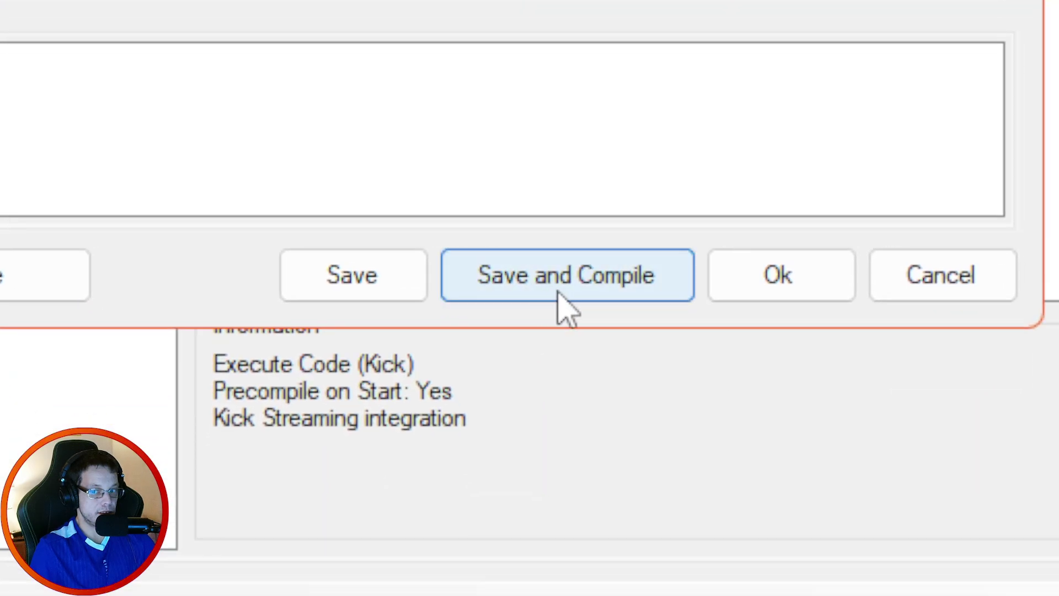
pyautogui.click(924, 290)
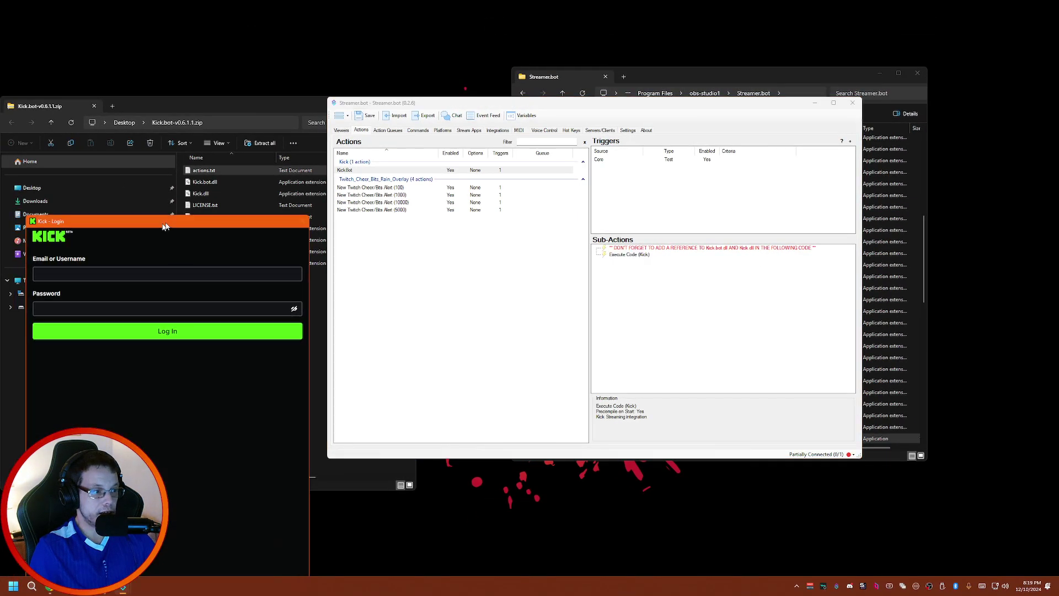
# Step: Go through the Kick login's email/username and password fields, then reposition both windows
pyautogui.click(419, 167)
pyautogui.click(419, 200)
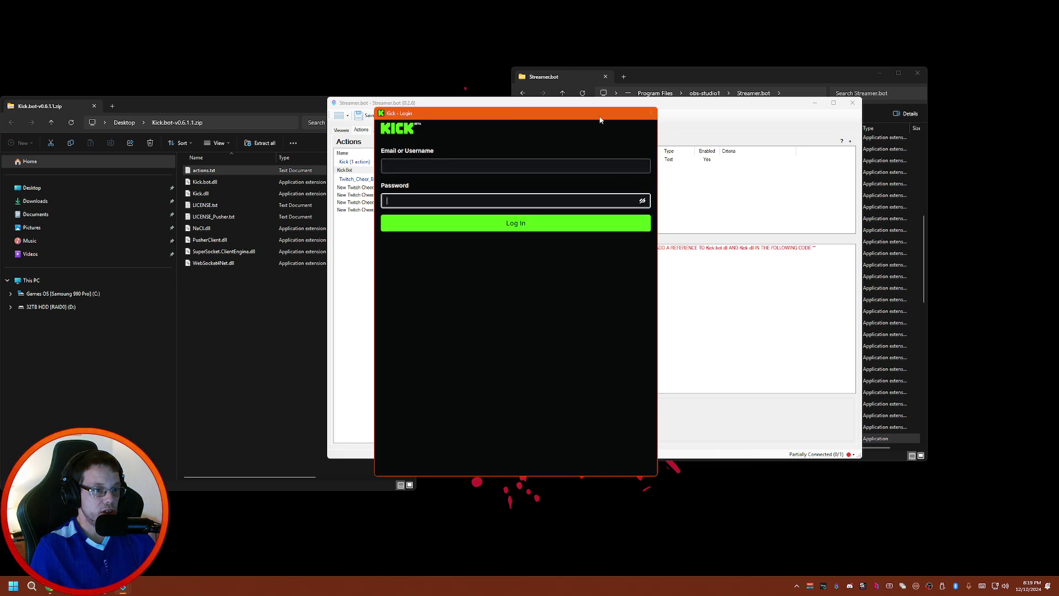
pyautogui.moveTo(600, 120); pyautogui.dragTo(244, 145)
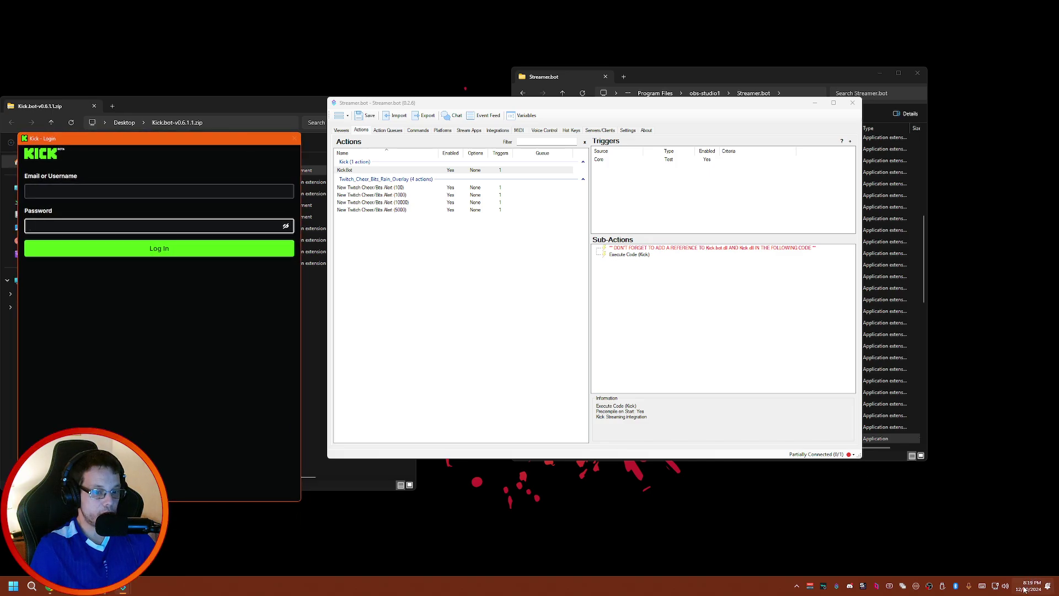
pyautogui.moveTo(1023, 583)
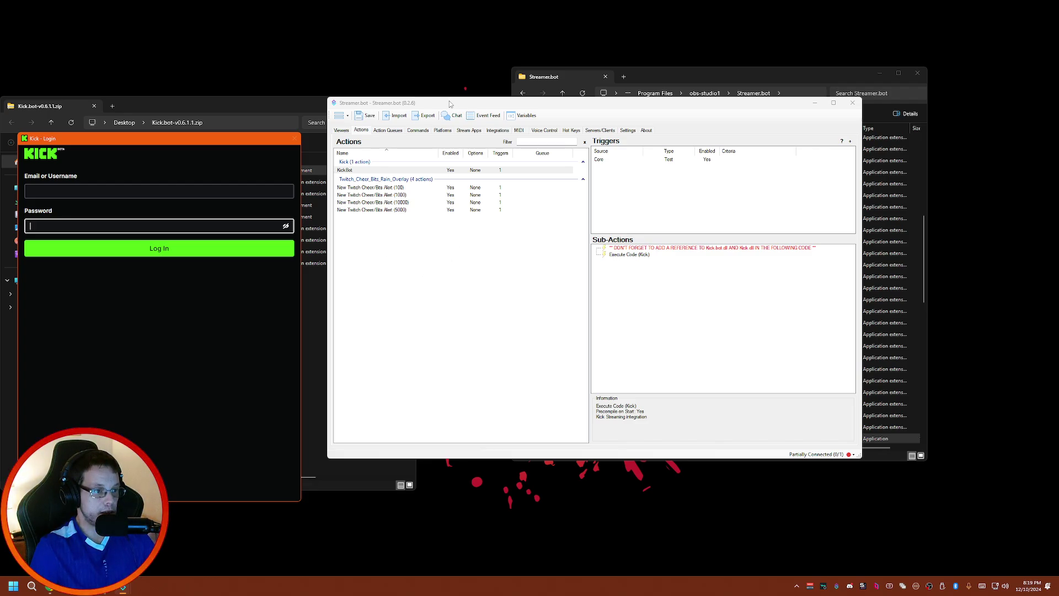
pyautogui.moveTo(450, 103); pyautogui.dragTo(454, 110)
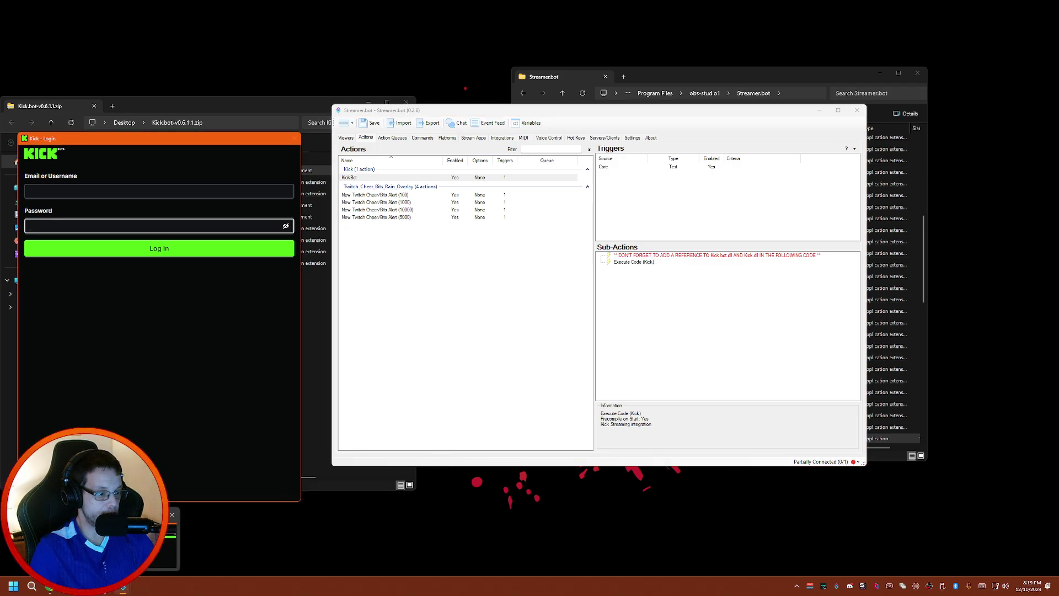
# Step: Deselect KickBot and add a new action named 'a'
pyautogui.click(437, 303)
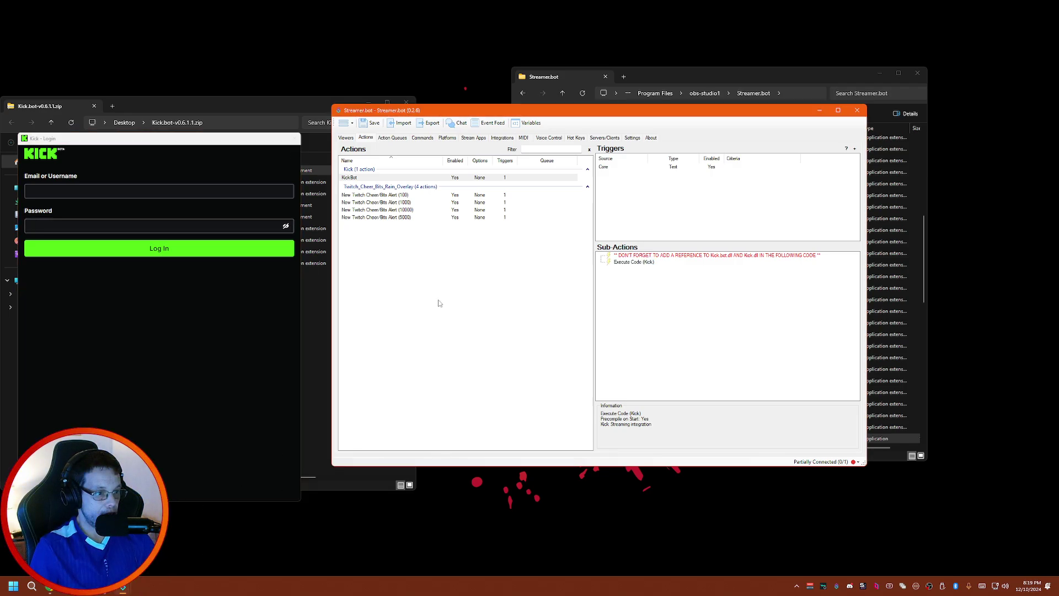
pyautogui.rightClick(379, 270)
pyautogui.click(399, 276)
pyautogui.write('a')
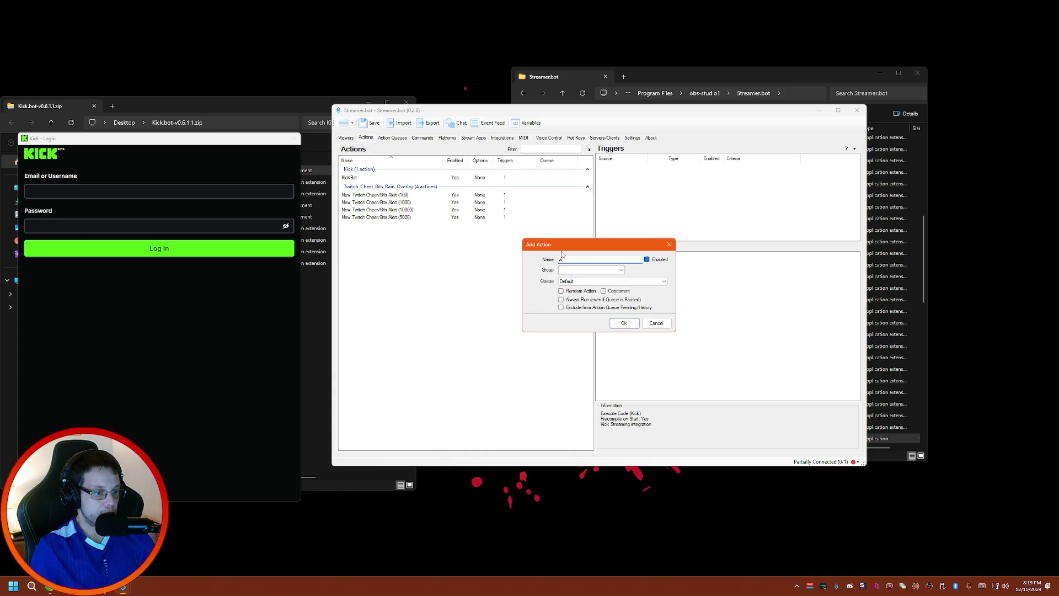
pyautogui.click(625, 325)
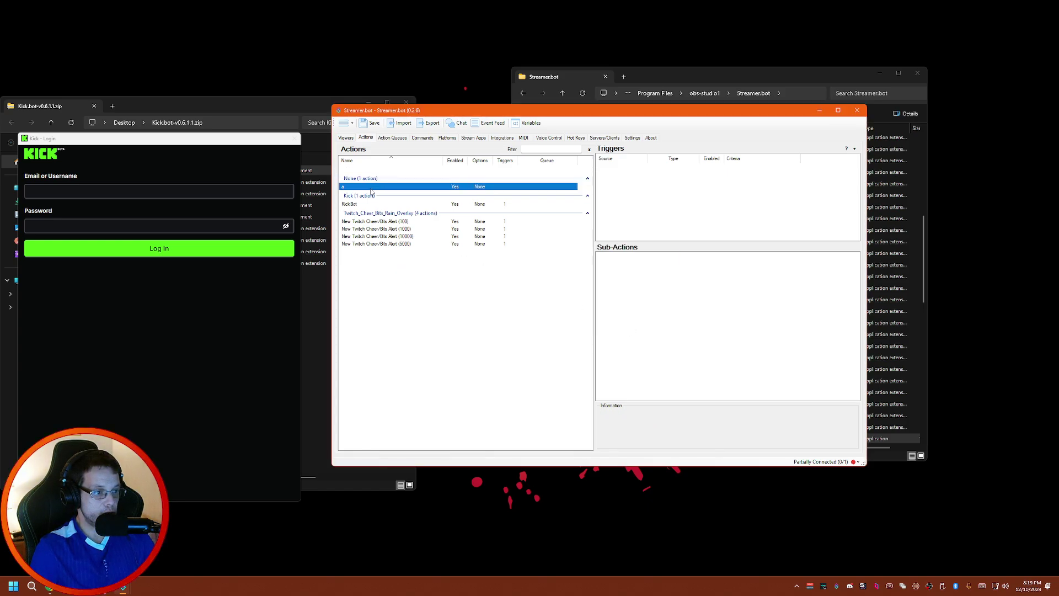
# Step: Browse the Triggers menu's Custom > Kick submenus without adding a trigger
pyautogui.click(666, 173)
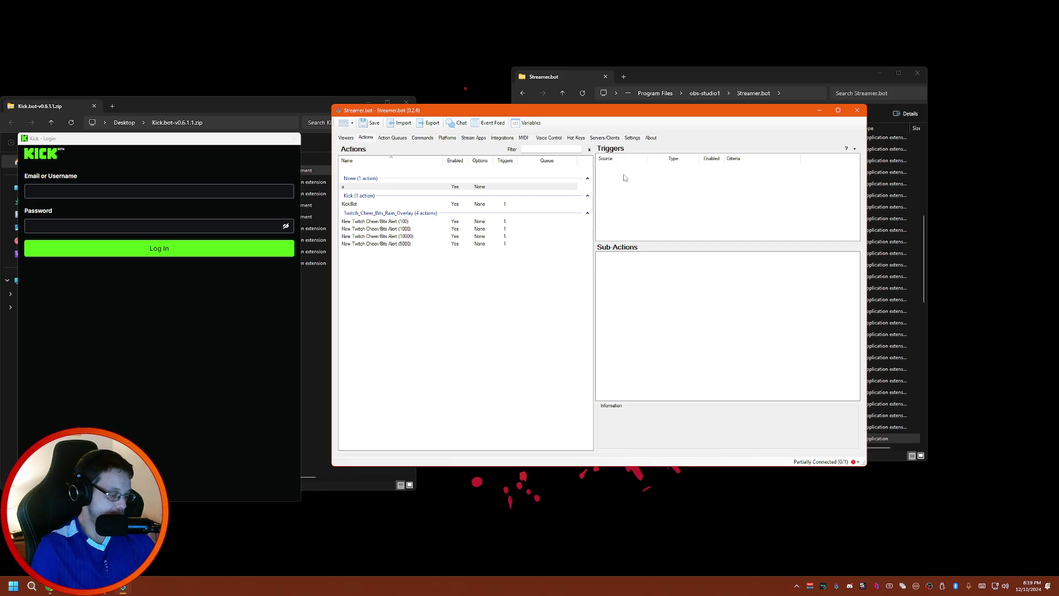
pyautogui.rightClick(631, 176)
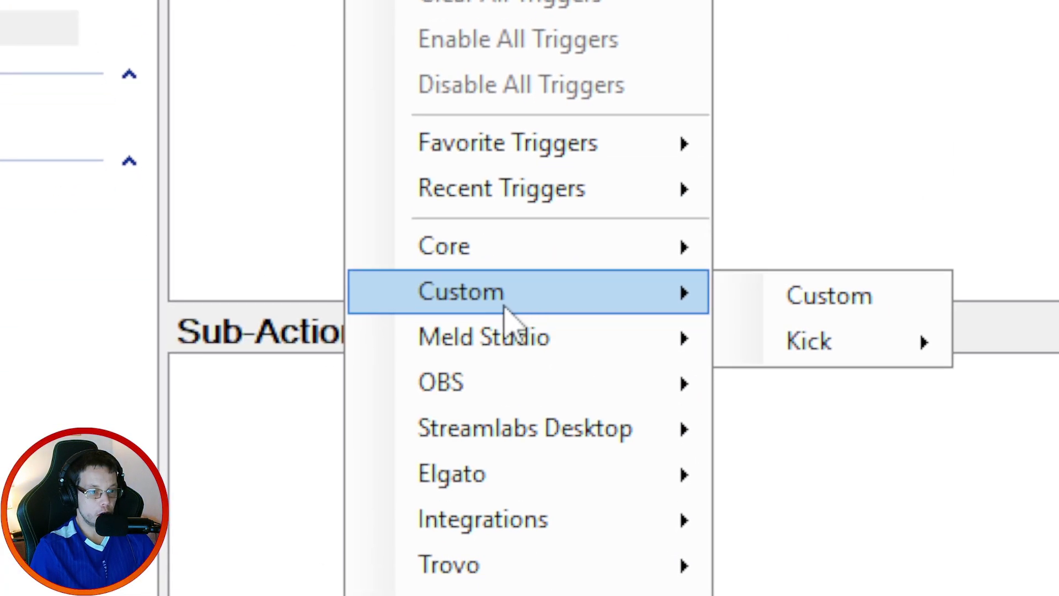
pyautogui.moveTo(912, 595)
pyautogui.moveTo(496, 291)
pyautogui.moveTo(832, 353)
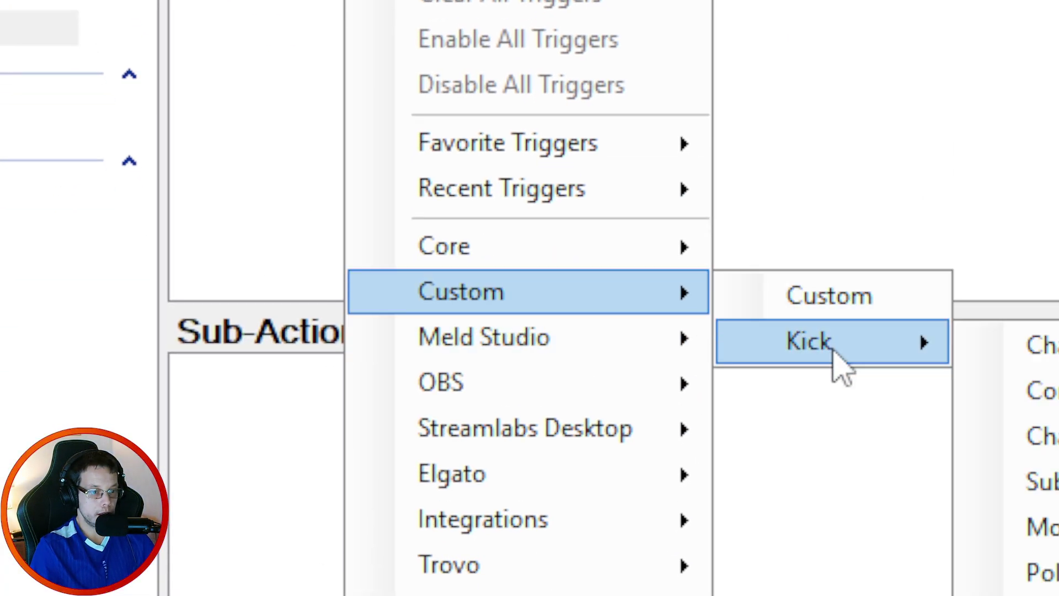
pyautogui.moveTo(1037, 357)
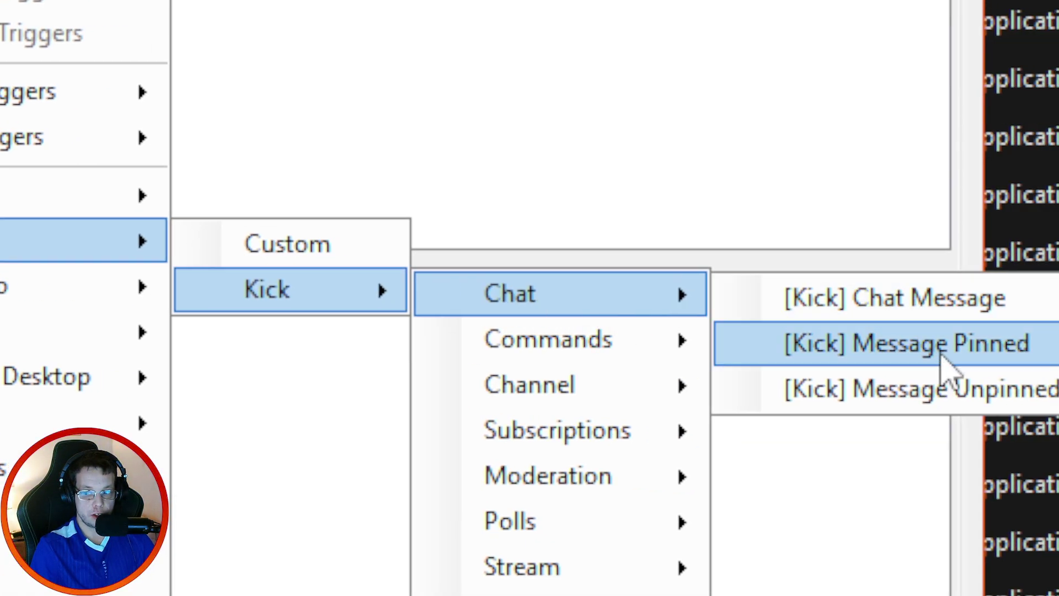
pyautogui.moveTo(563, 346)
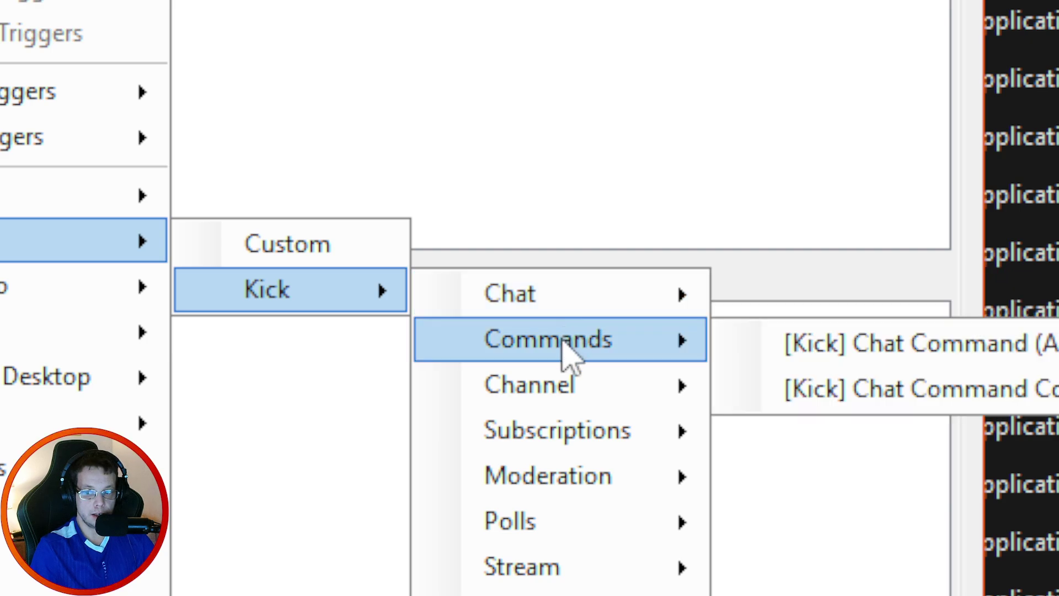
pyautogui.moveTo(607, 384)
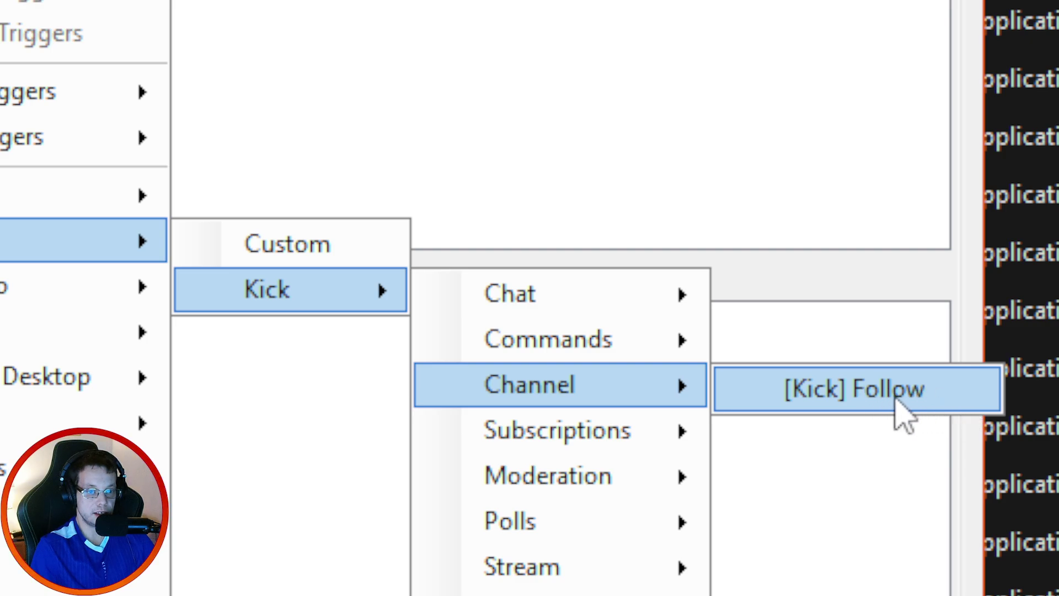
pyautogui.moveTo(643, 432)
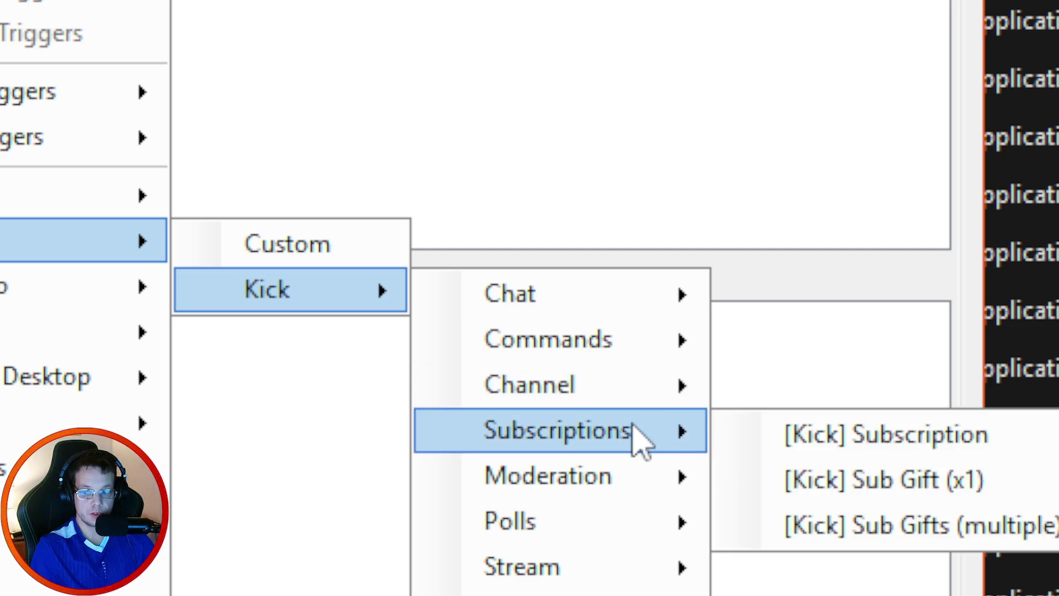
pyautogui.moveTo(620, 489)
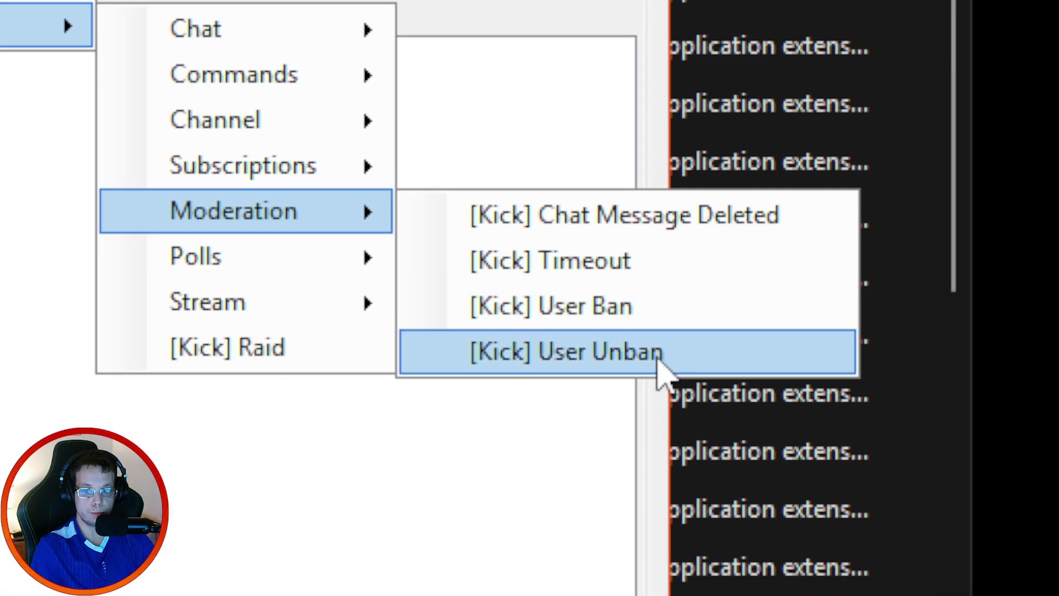
pyautogui.moveTo(244, 257)
pyautogui.moveTo(269, 317)
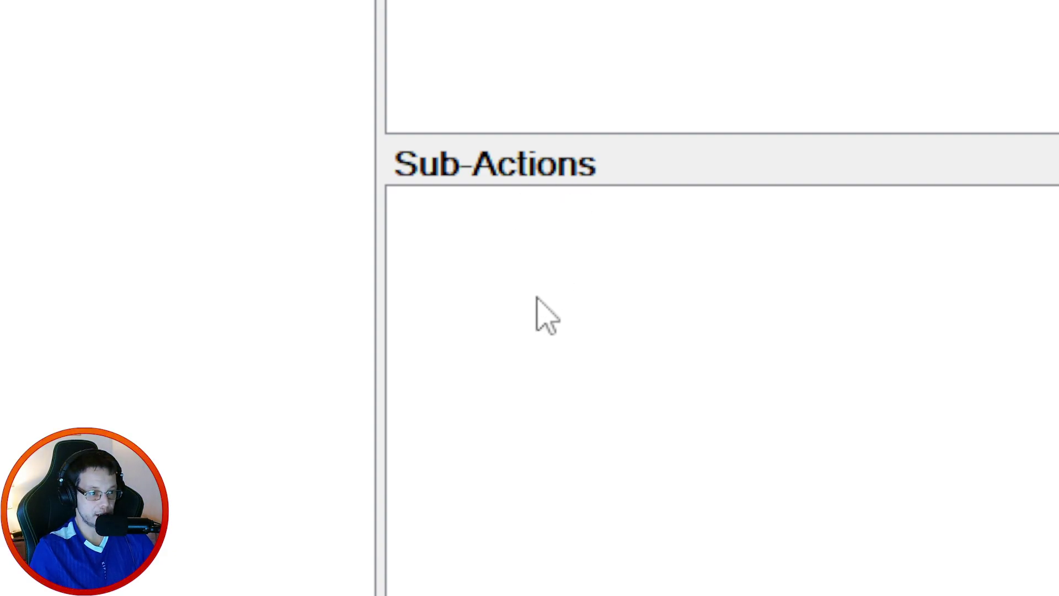
# Step: Add an Execute C# Method sub-action and set its code to Kick
pyautogui.rightClick(542, 412)
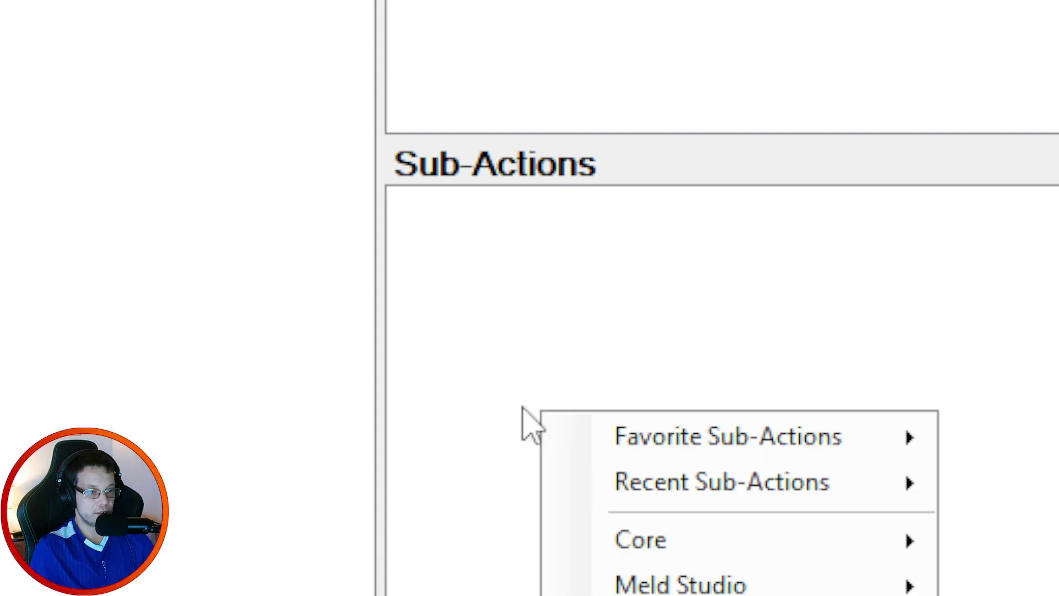
pyautogui.moveTo(743, 544)
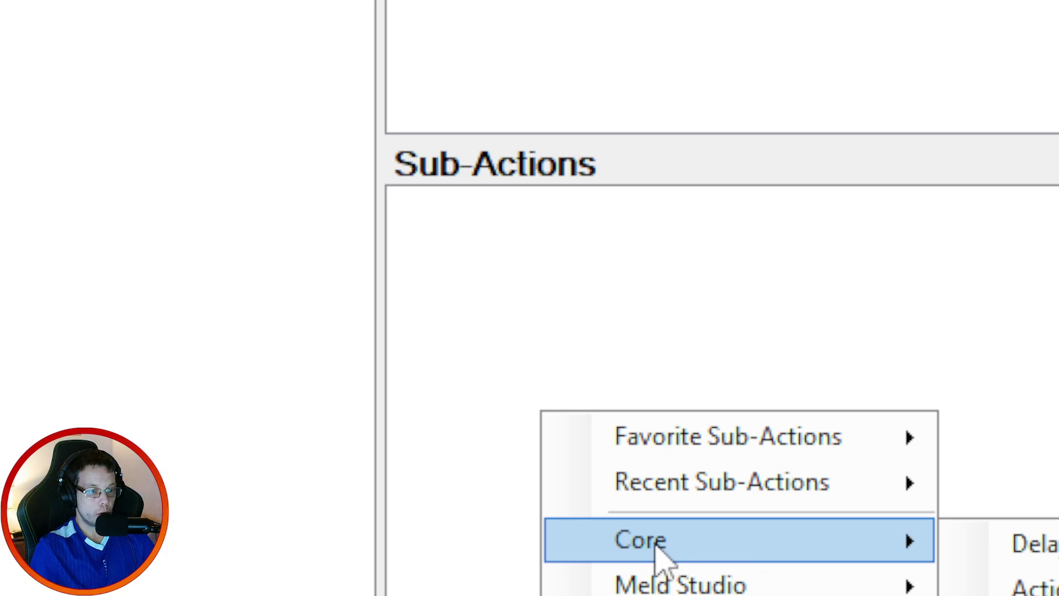
pyautogui.moveTo(1058, 595)
pyautogui.moveTo(482, 381)
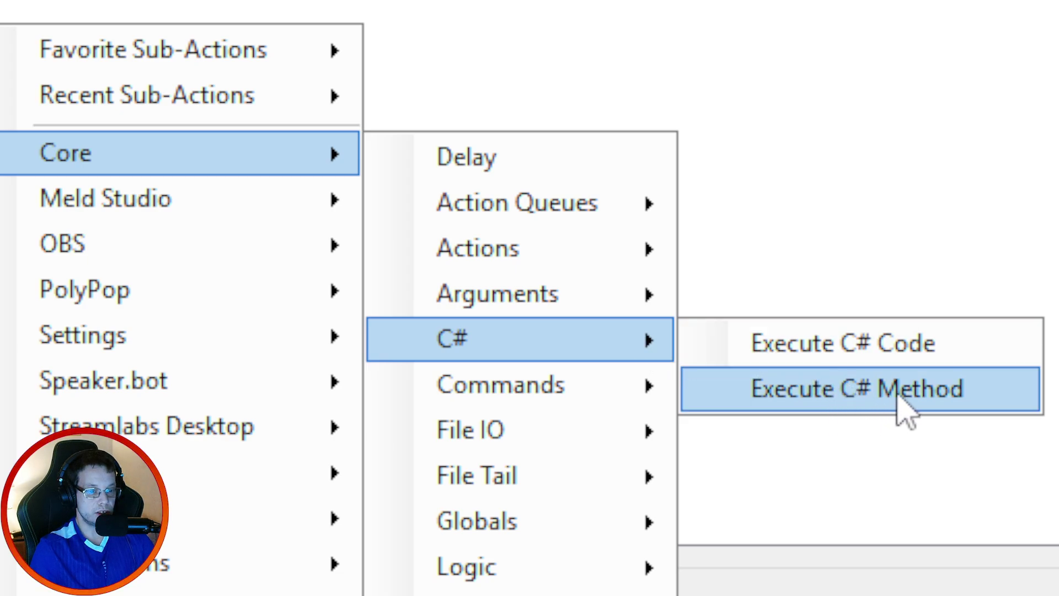
pyautogui.click(944, 416)
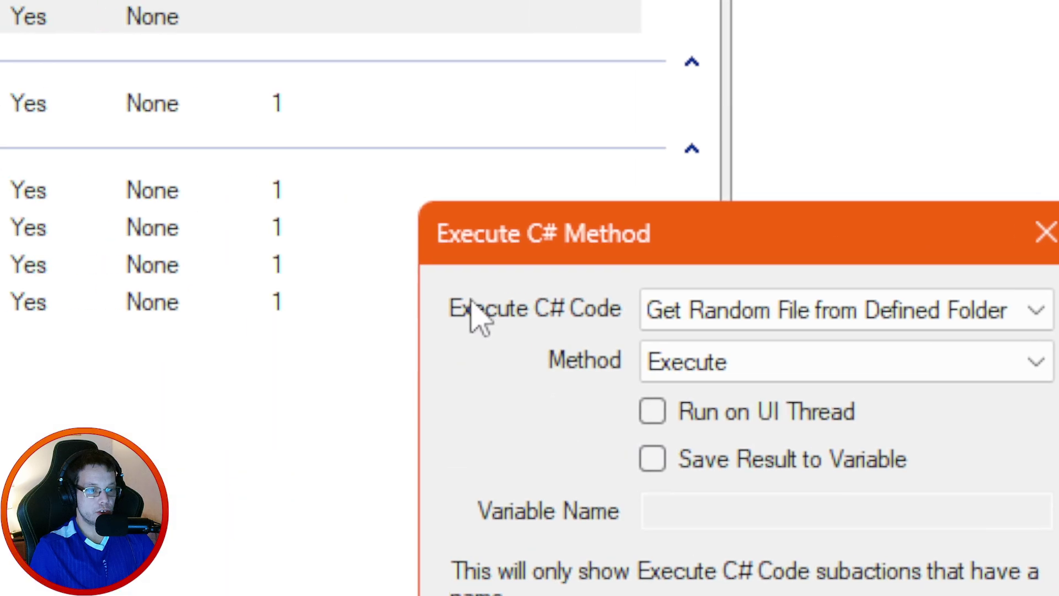
pyautogui.click(705, 317)
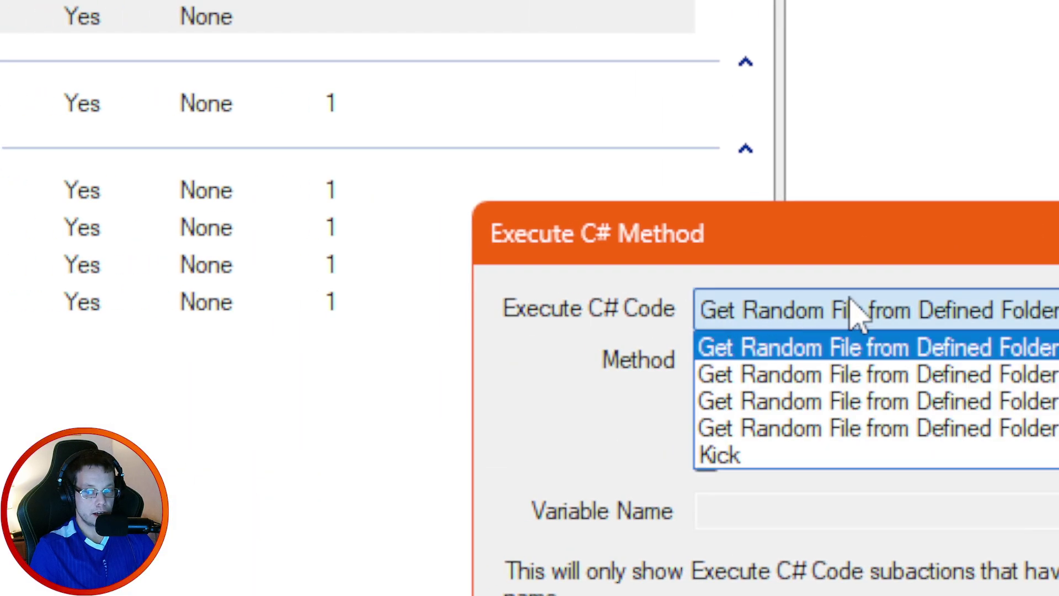
pyautogui.click(710, 460)
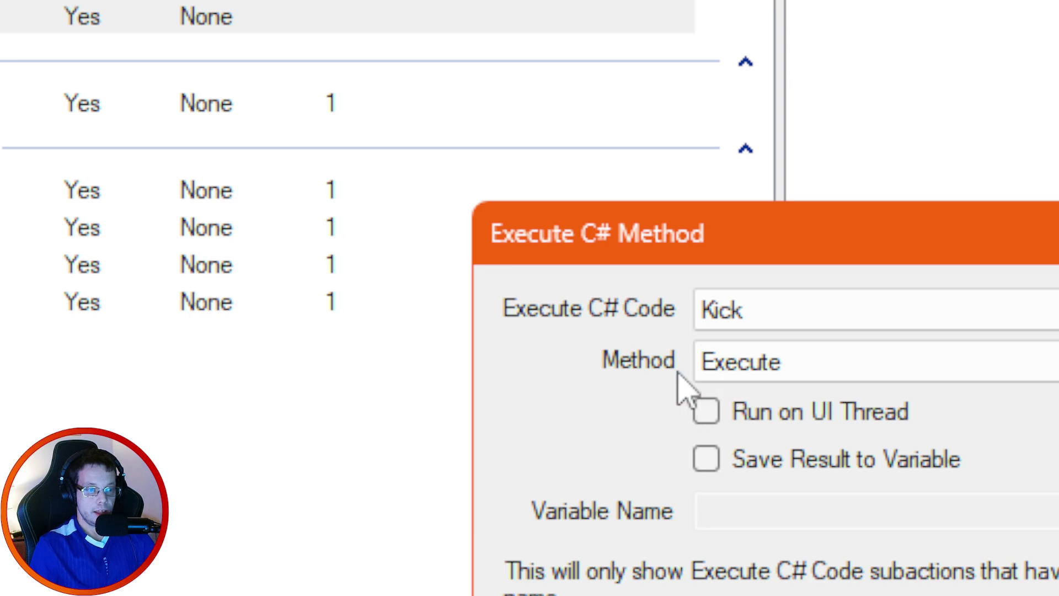
# Step: Choose the SendMessage method and save its result to the %message% variable
pyautogui.click(763, 366)
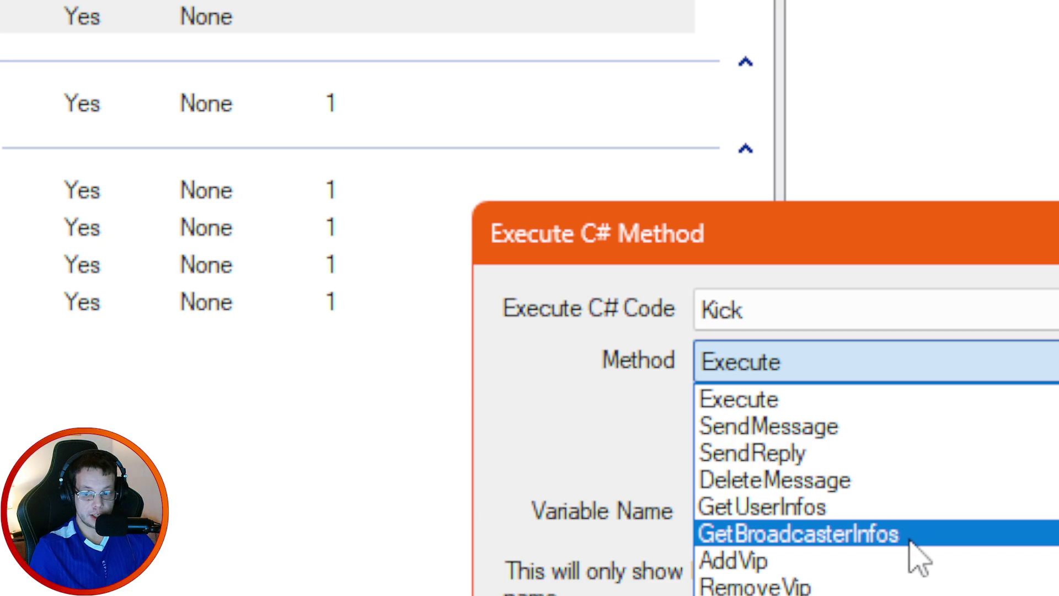
pyautogui.scroll(-1, 915, 554)
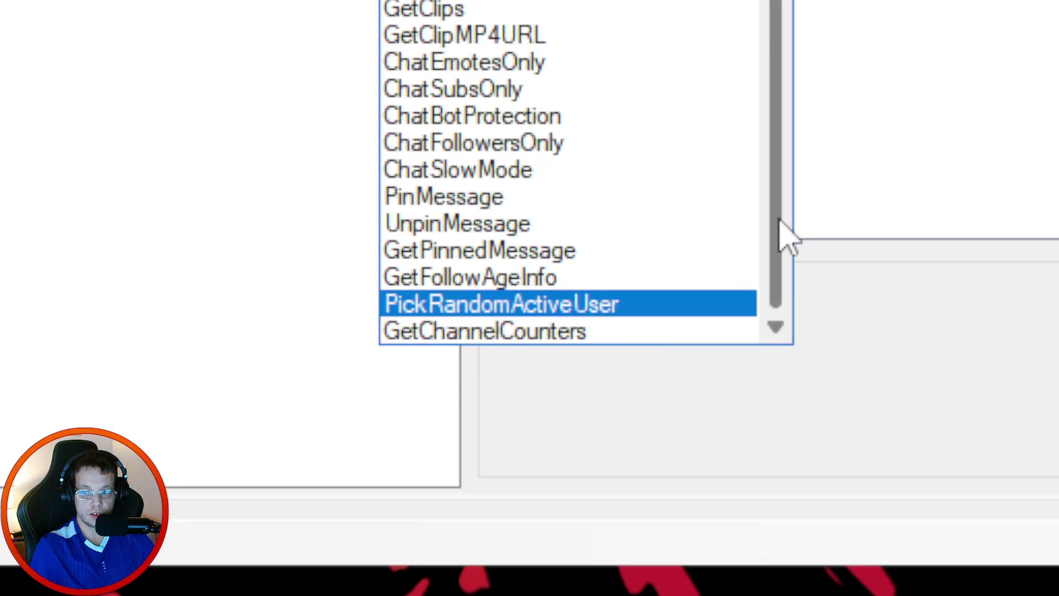
pyautogui.moveTo(787, 230); pyautogui.dragTo(787, 78)
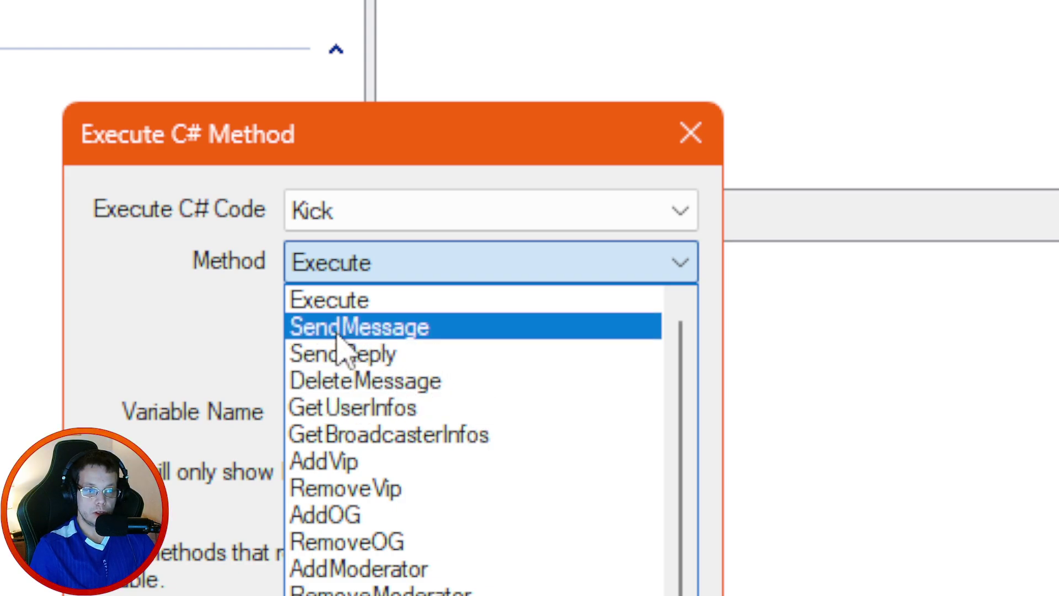
pyautogui.click(435, 352)
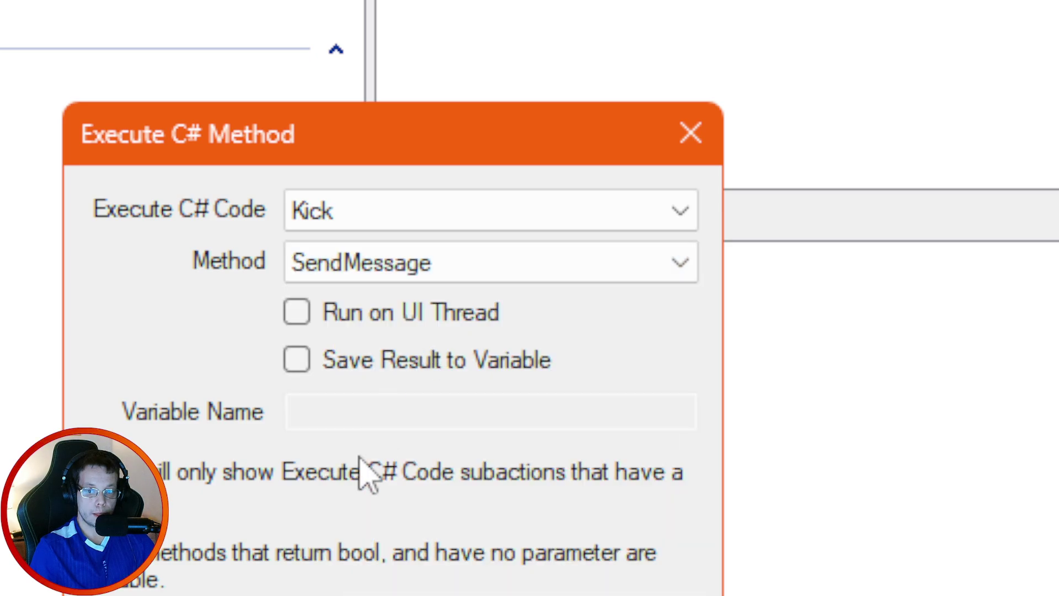
pyautogui.click(298, 362)
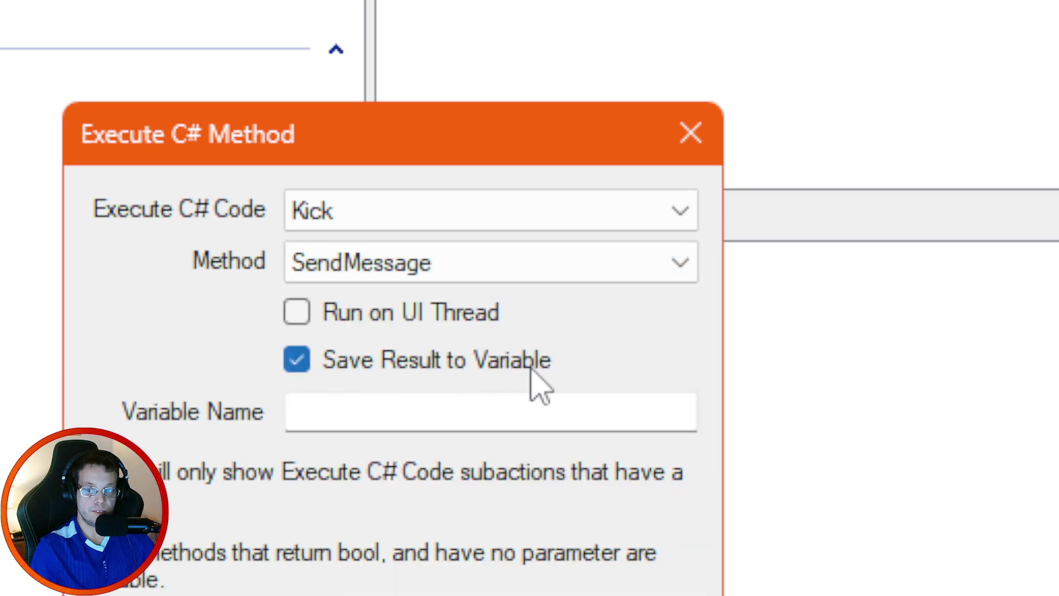
pyautogui.click(451, 413)
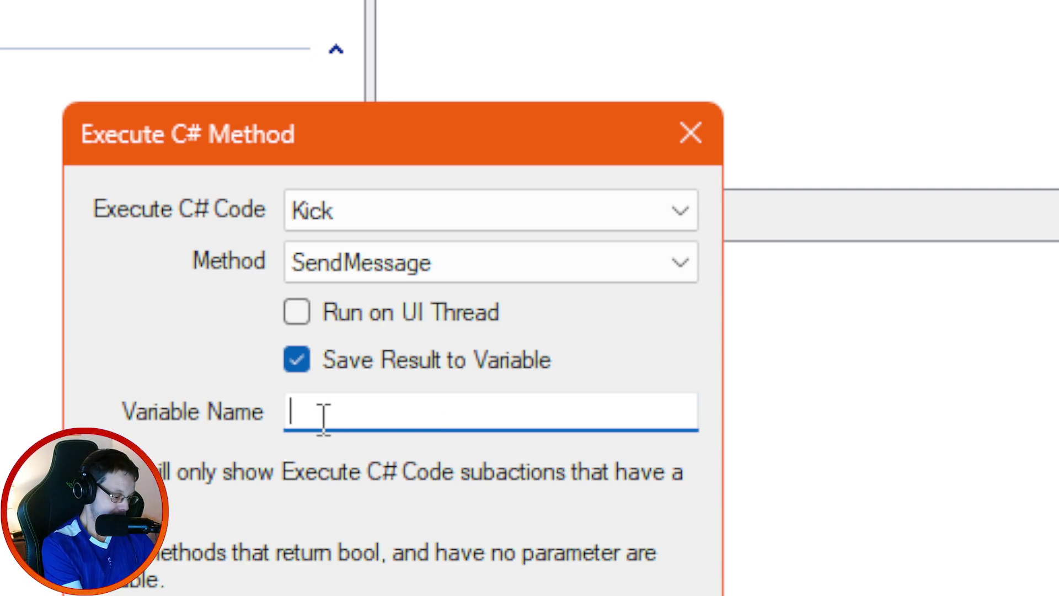
pyautogui.write('%m')
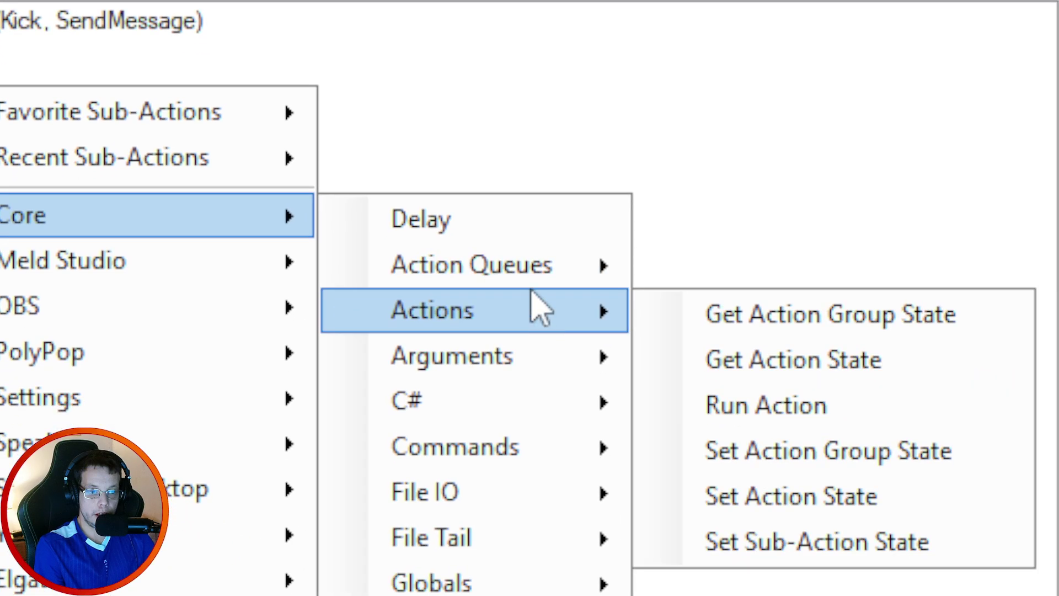
# Step: Add a Set Argument sub-action for %message% with the pasted thank-you text as its value
pyautogui.moveTo(1042, 585)
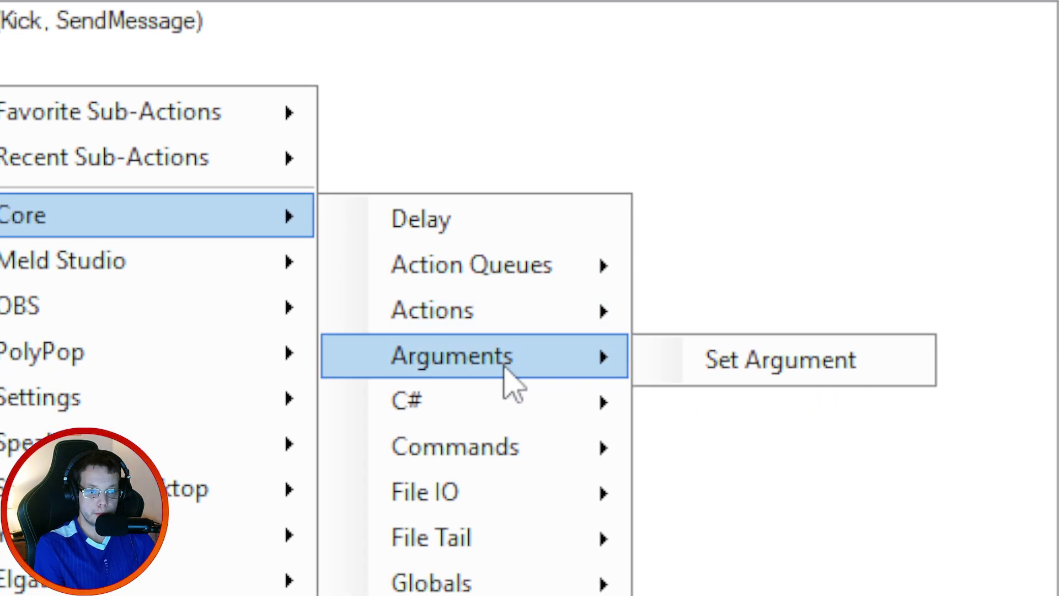
pyautogui.click(760, 370)
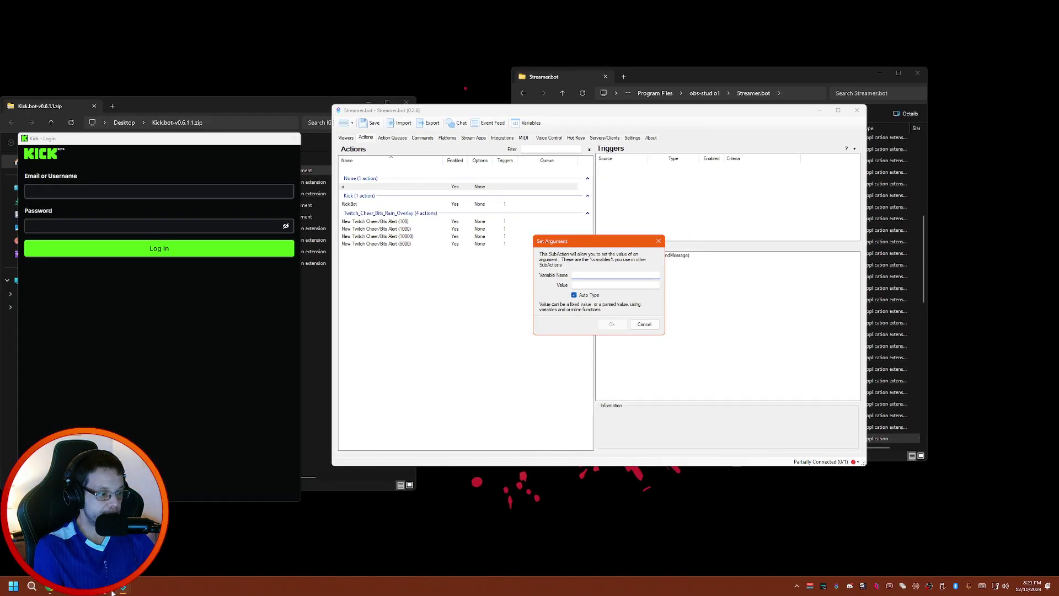
pyautogui.click(112, 591)
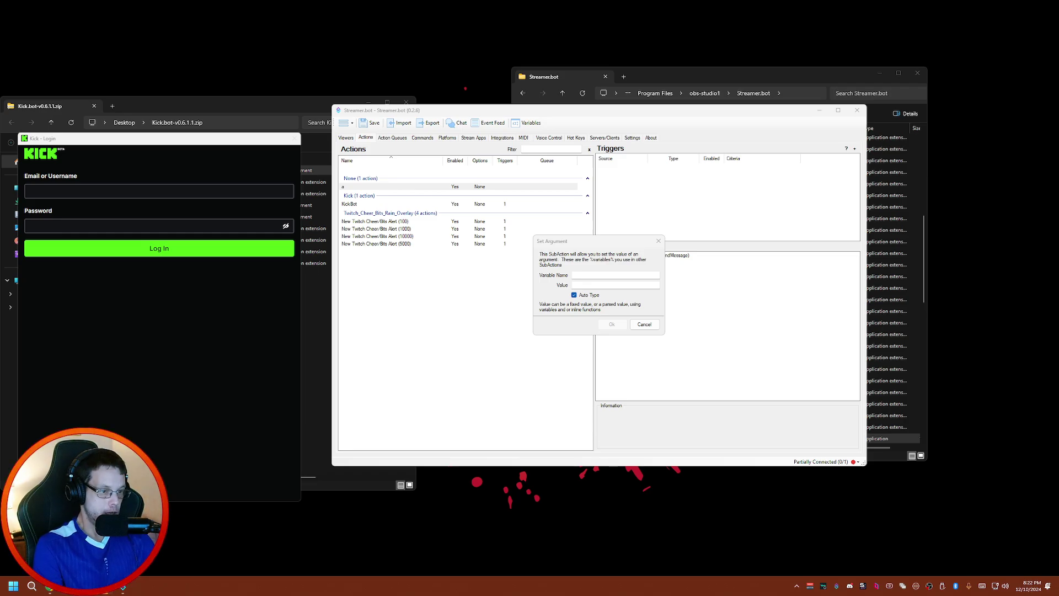
pyautogui.click(582, 276)
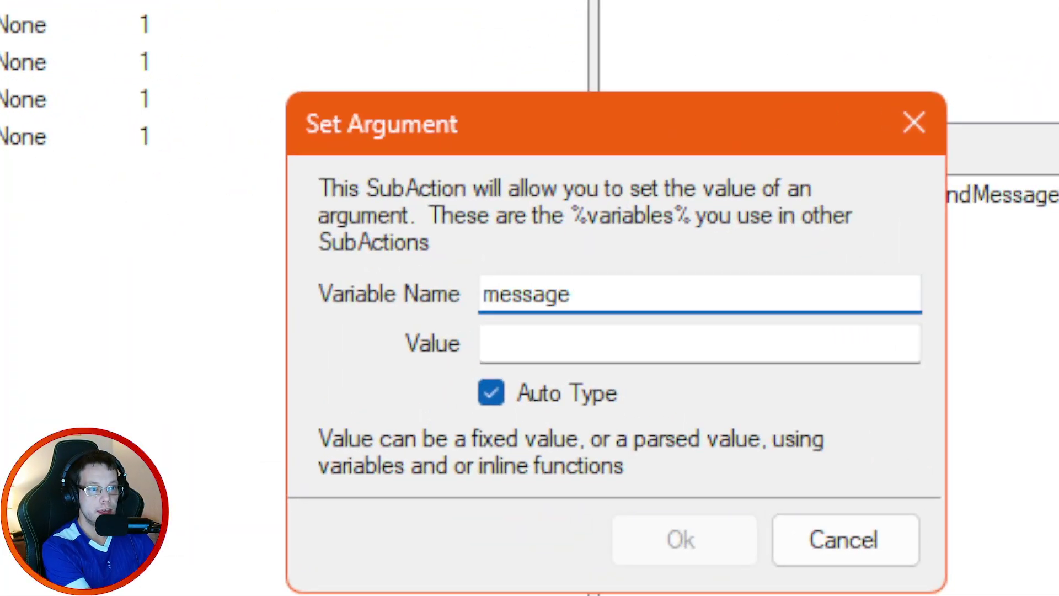
pyautogui.click(552, 343)
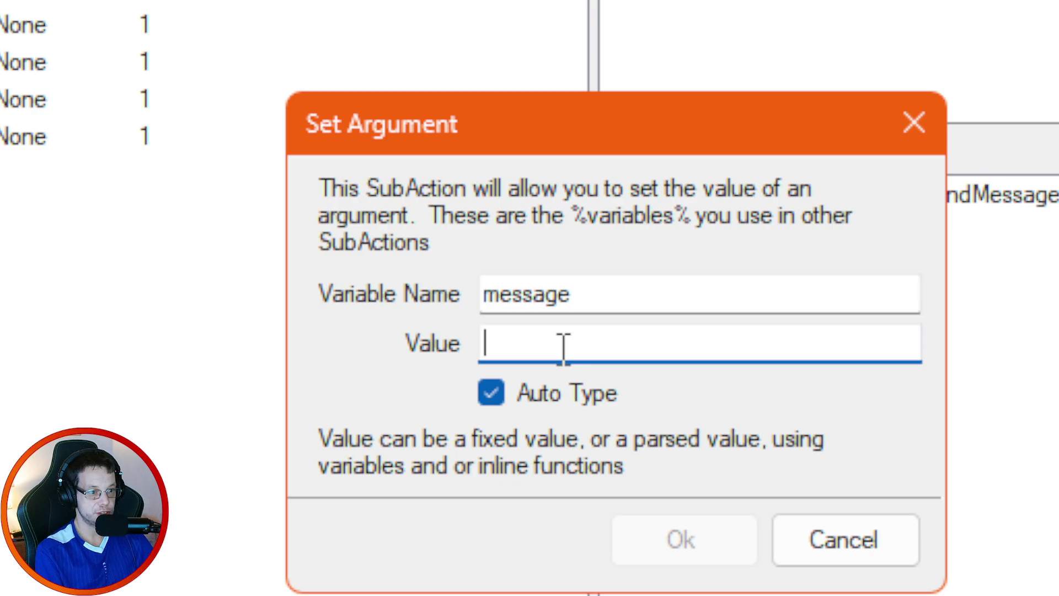
pyautogui.write('%actionName%, Thank You %targetUser% For The Subscribing To My Kick Channel !')
pyautogui.moveTo(643, 350); pyautogui.dragTo(1012, 320)
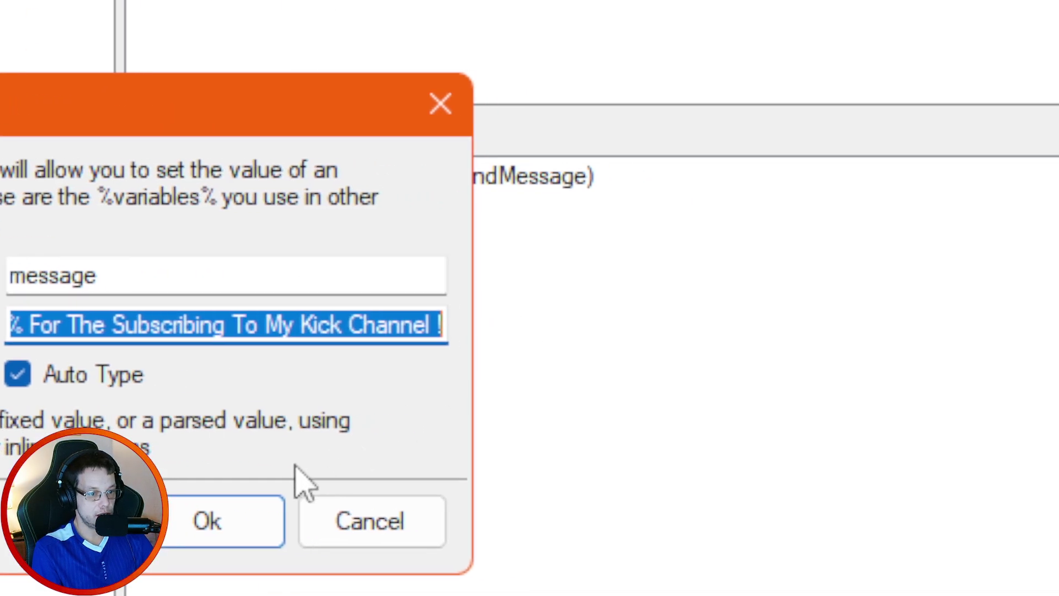
pyautogui.click(231, 522)
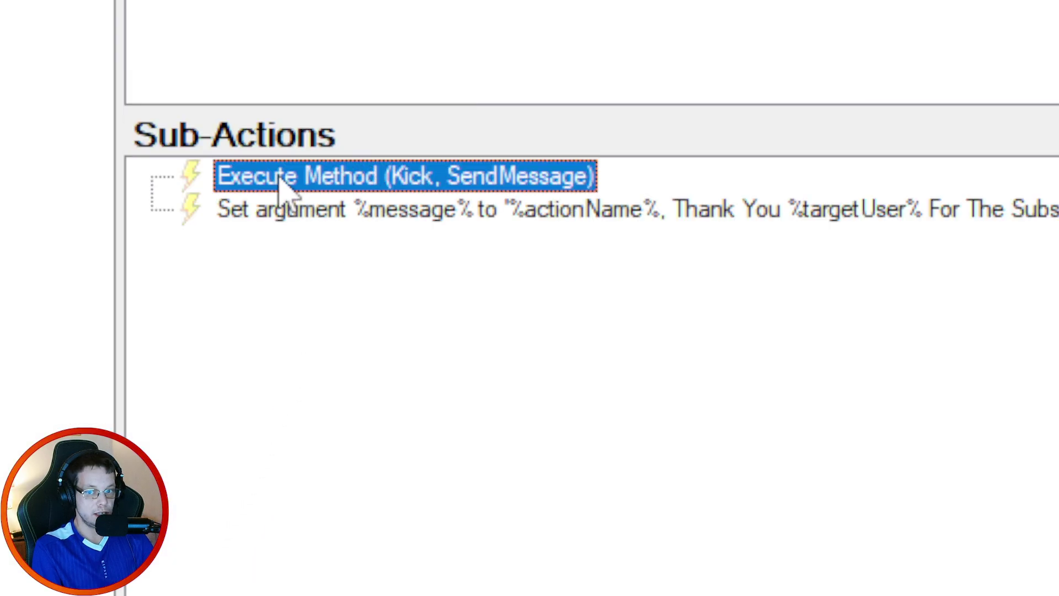
# Step: Move the Set argument step above Execute Method (Kick, SendMessage) and open that method's settings
pyautogui.click(292, 219)
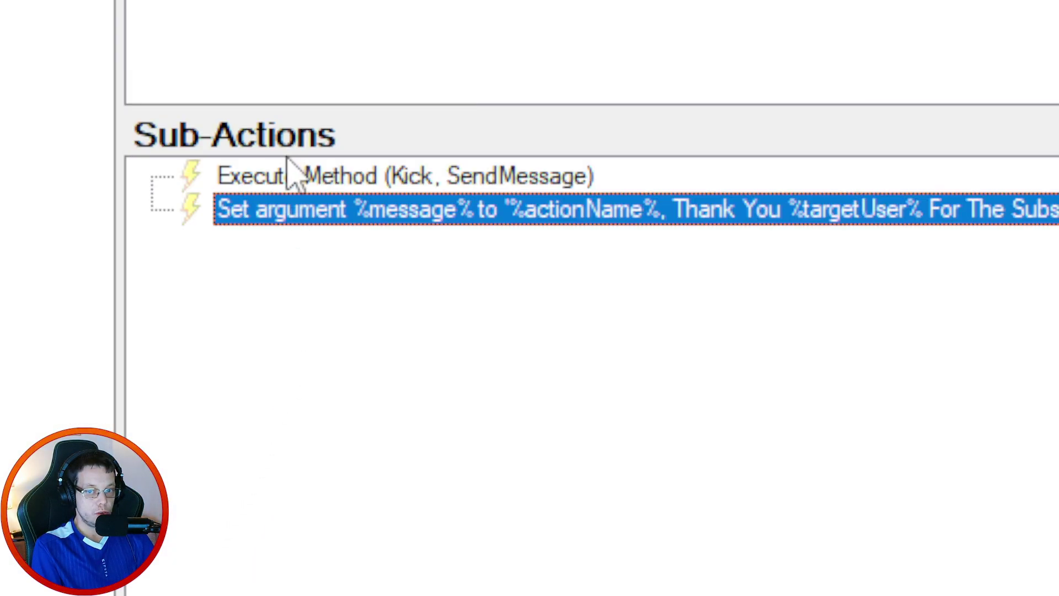
pyautogui.click(291, 175)
pyautogui.click(277, 219)
pyautogui.moveTo(277, 219); pyautogui.dragTo(301, 179)
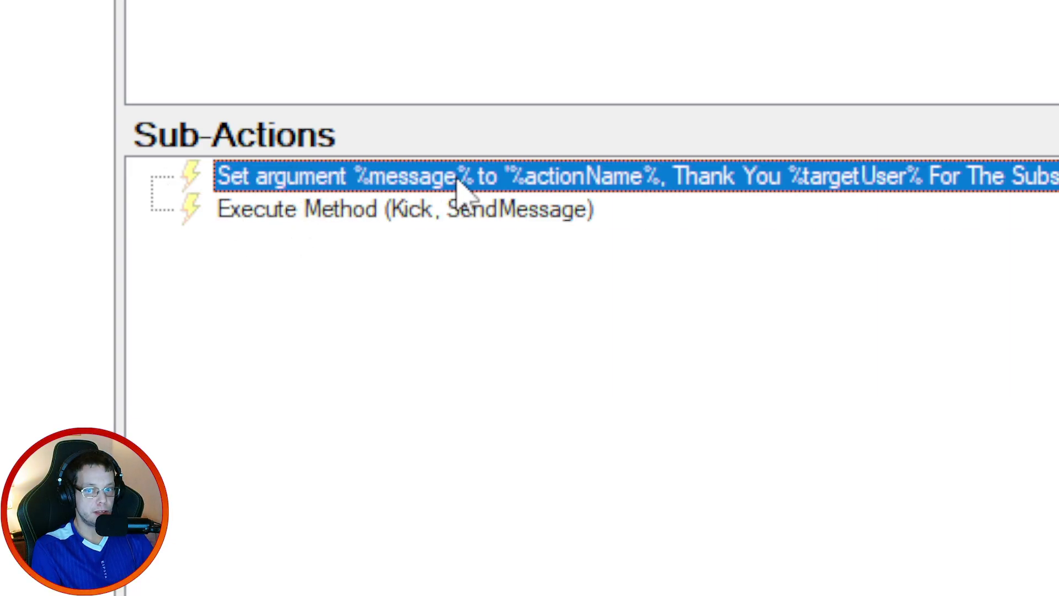
pyautogui.doubleClick(385, 212)
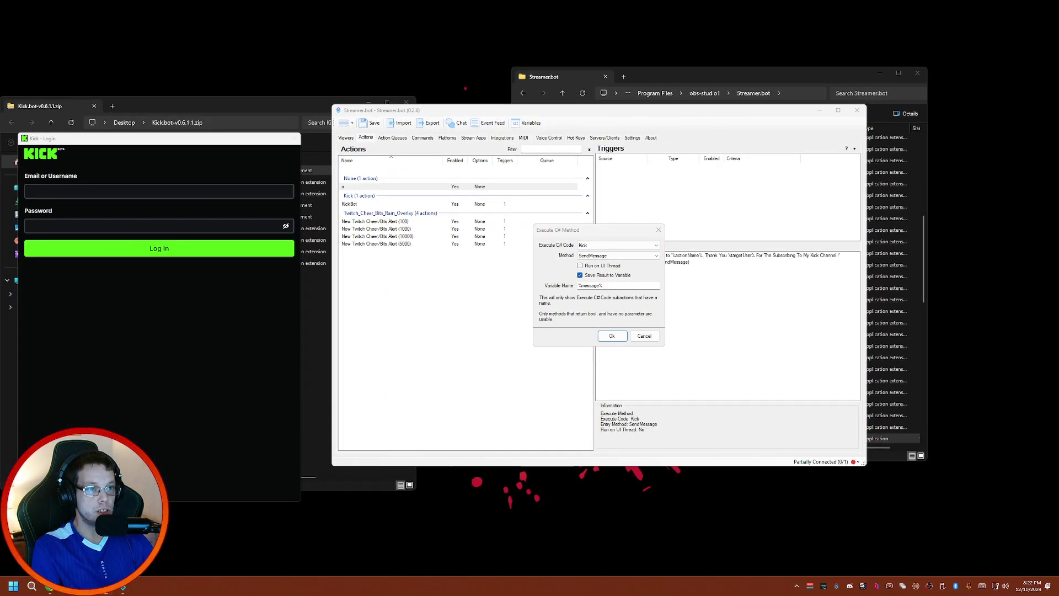
# Step: Close the method settings and add a Custom > Kick > Chat > [Kick] Chat Message trigger
pyautogui.click(653, 335)
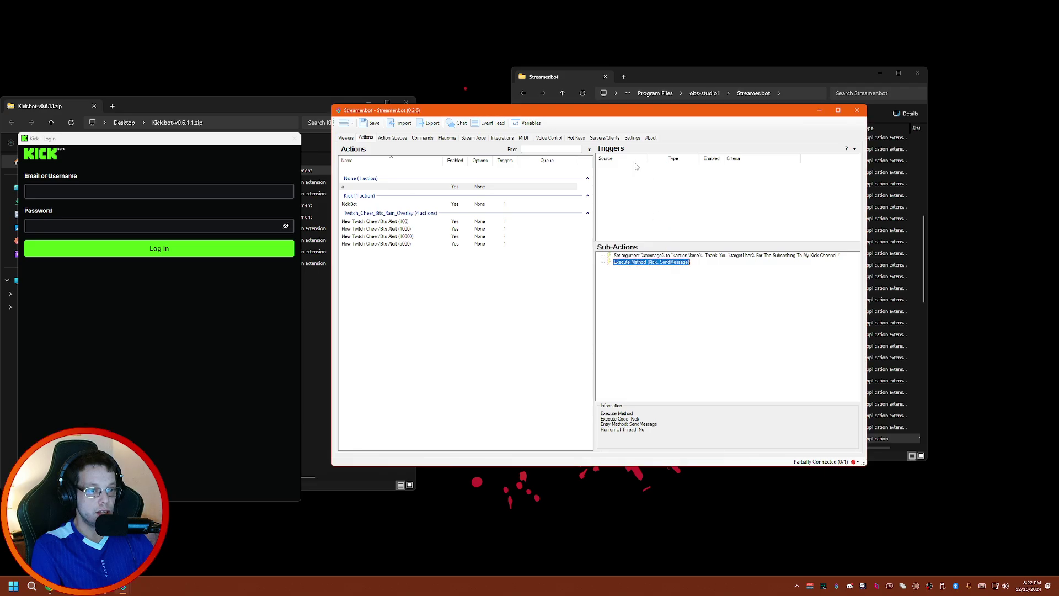
pyautogui.rightClick(626, 174)
pyautogui.moveTo(665, 230)
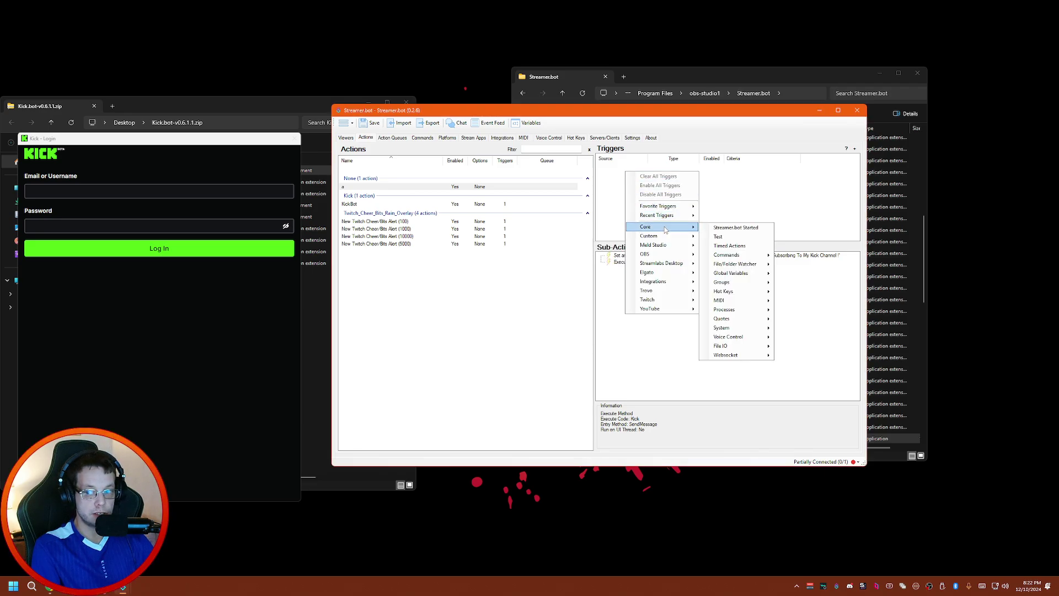
pyautogui.moveTo(719, 245)
pyautogui.moveTo(769, 247)
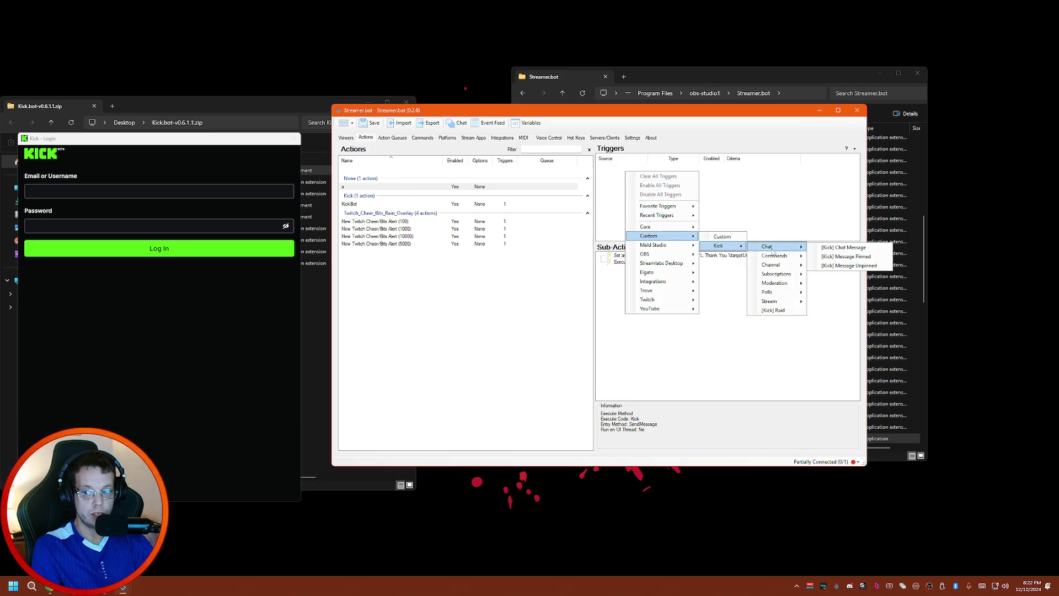
pyautogui.click(849, 248)
pyautogui.click(665, 167)
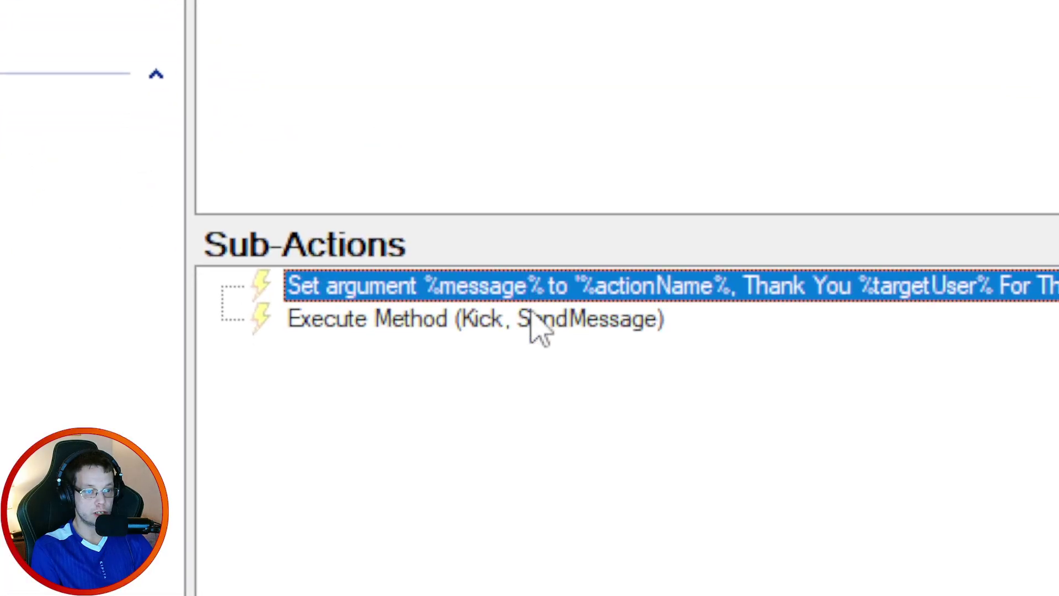
pyautogui.click(661, 263)
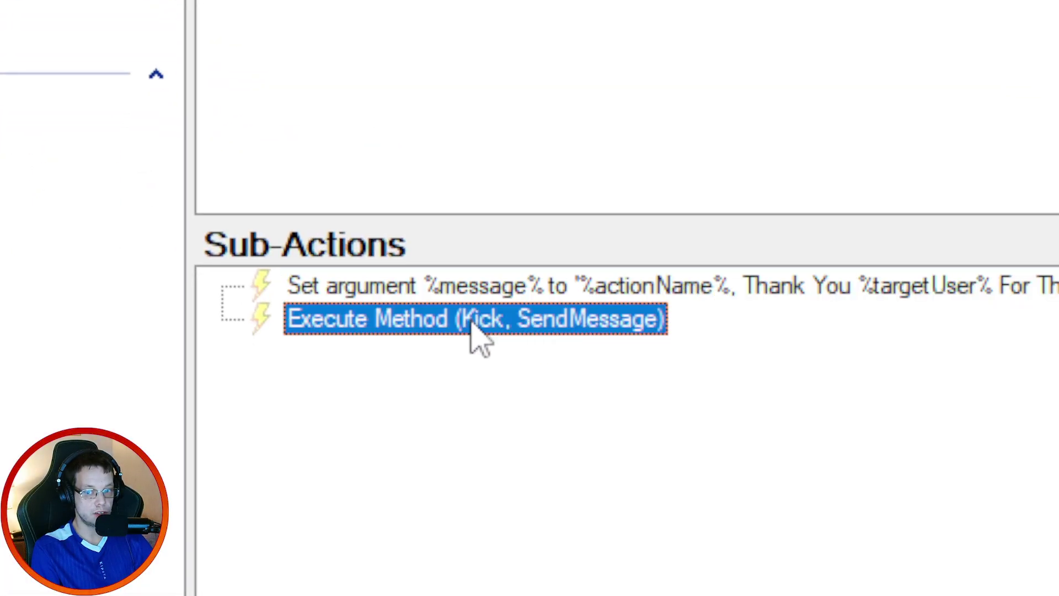
pyautogui.click(629, 292)
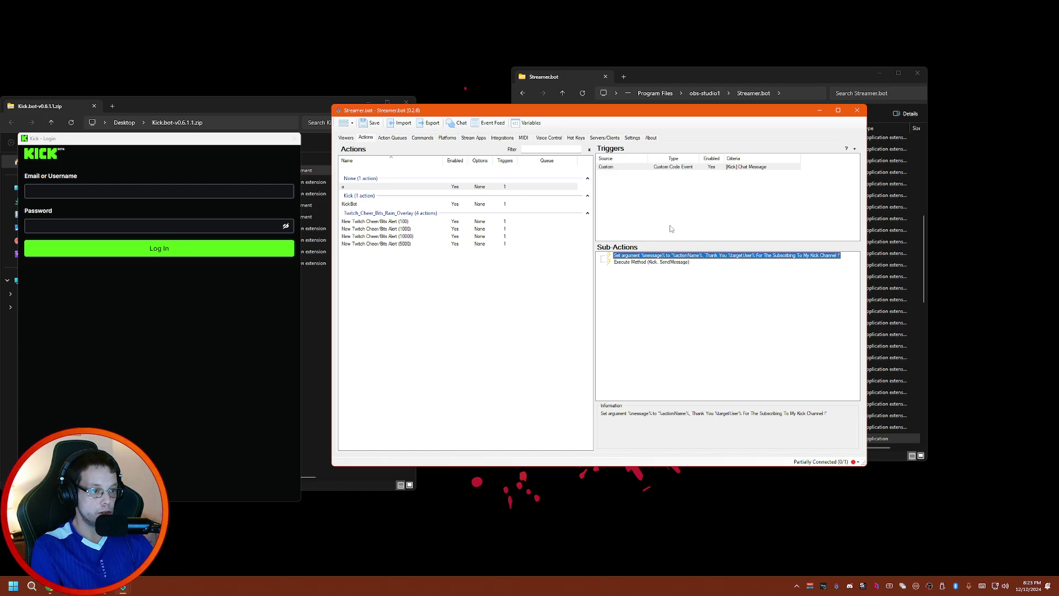
pyautogui.moveTo(521, 114); pyautogui.dragTo(510, 133)
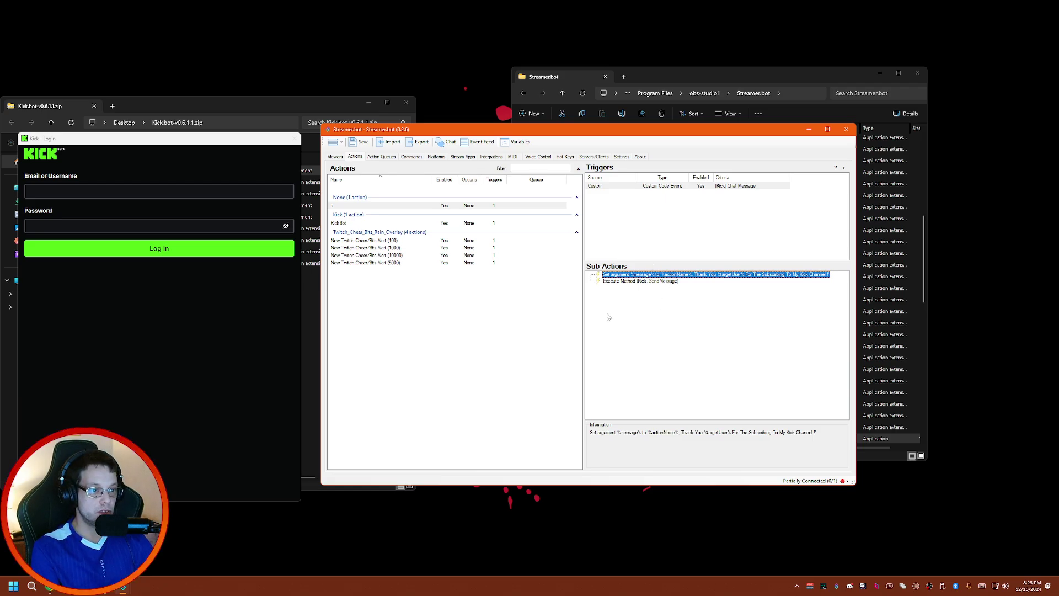
pyautogui.moveTo(342, 129); pyautogui.dragTo(335, 126)
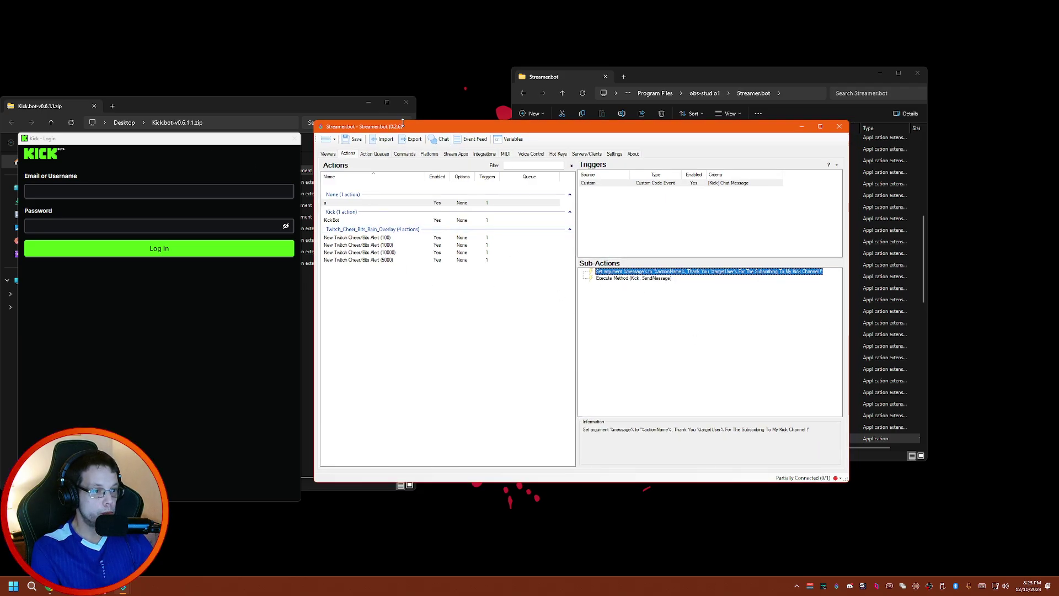
pyautogui.moveTo(399, 127); pyautogui.dragTo(403, 118)
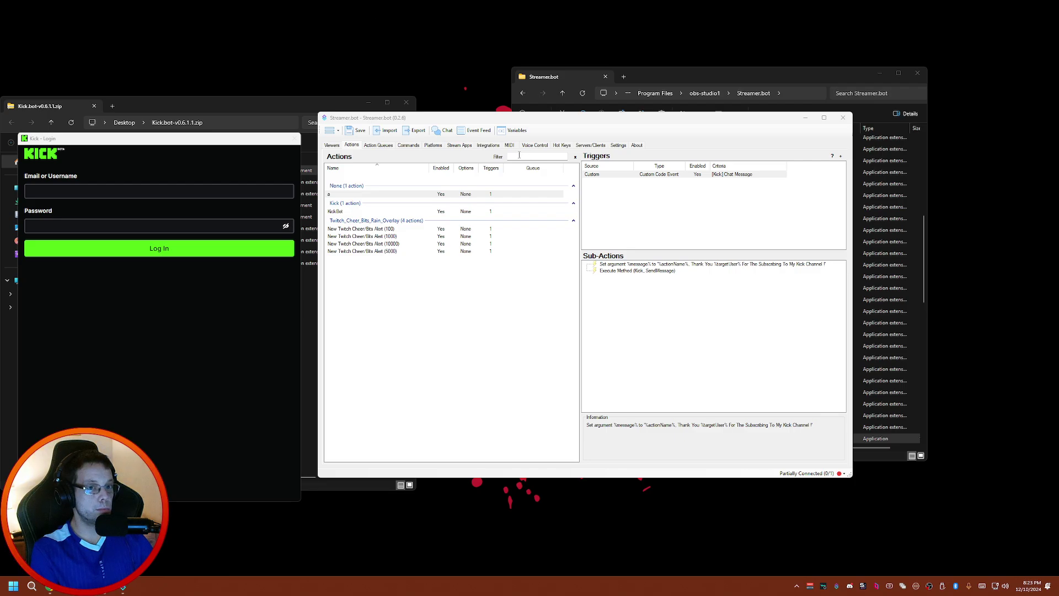
pyautogui.click(384, 202)
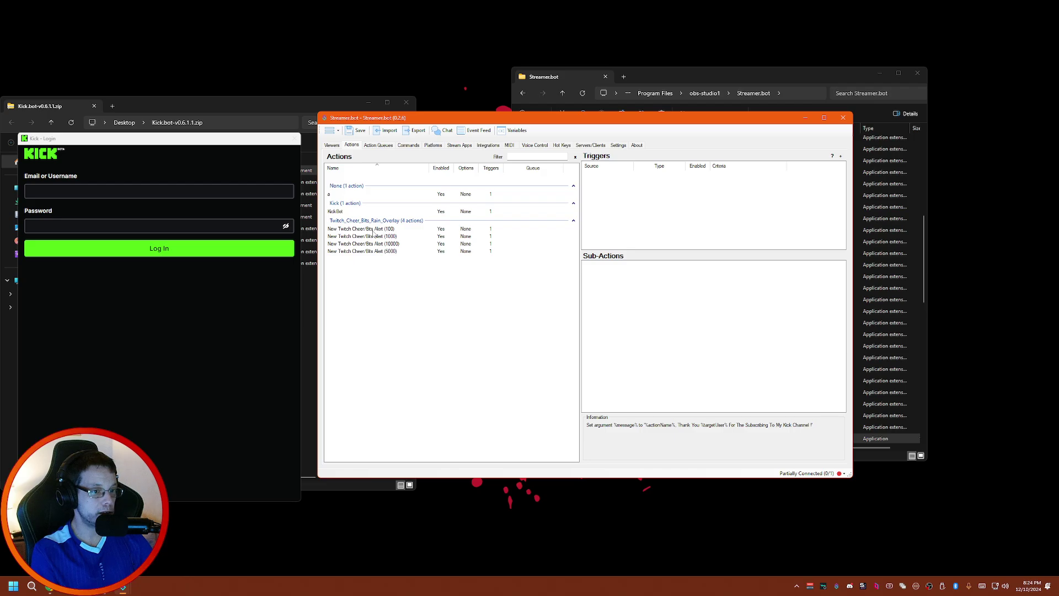
pyautogui.click(519, 194)
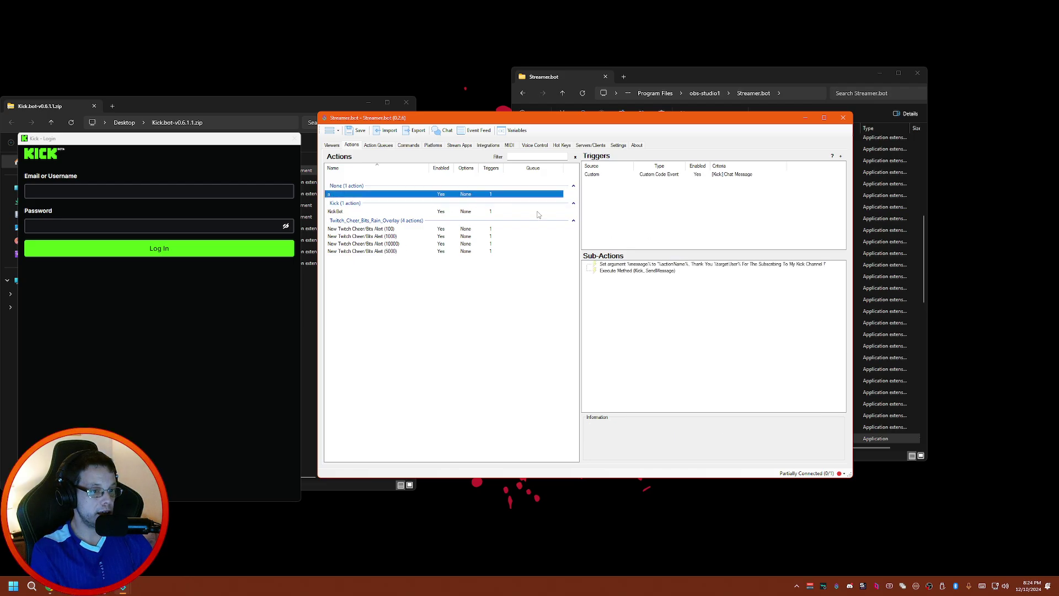
pyautogui.click(611, 175)
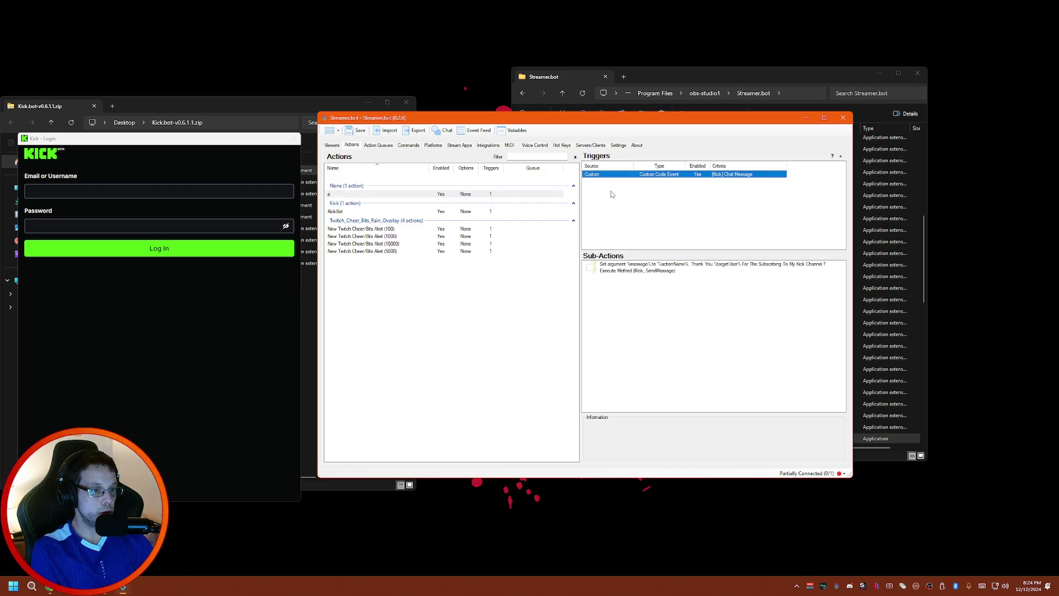
pyautogui.rightClick(617, 198)
pyautogui.moveTo(660, 270)
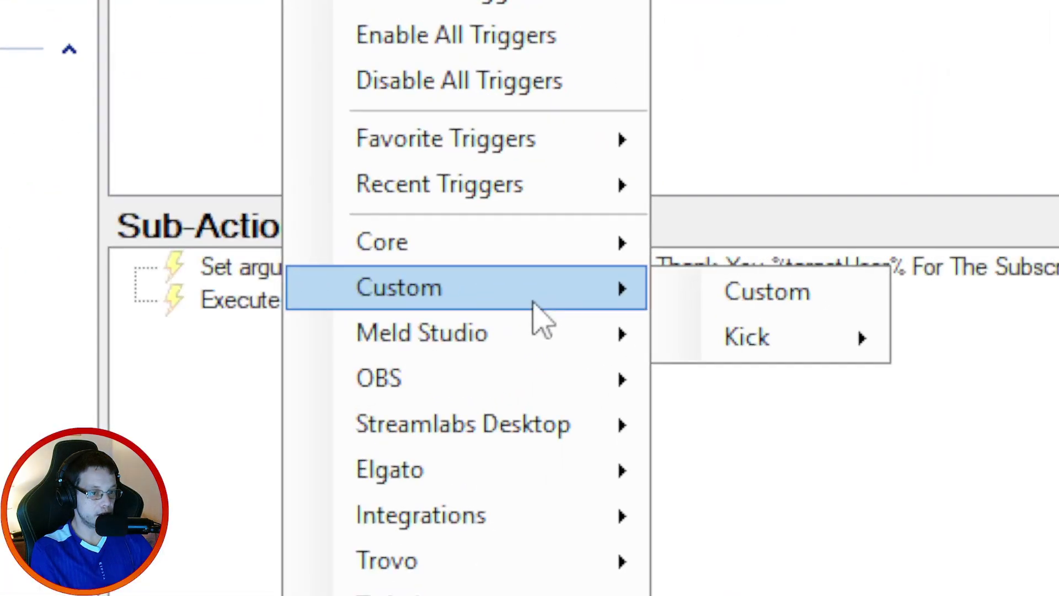
pyautogui.moveTo(726, 281)
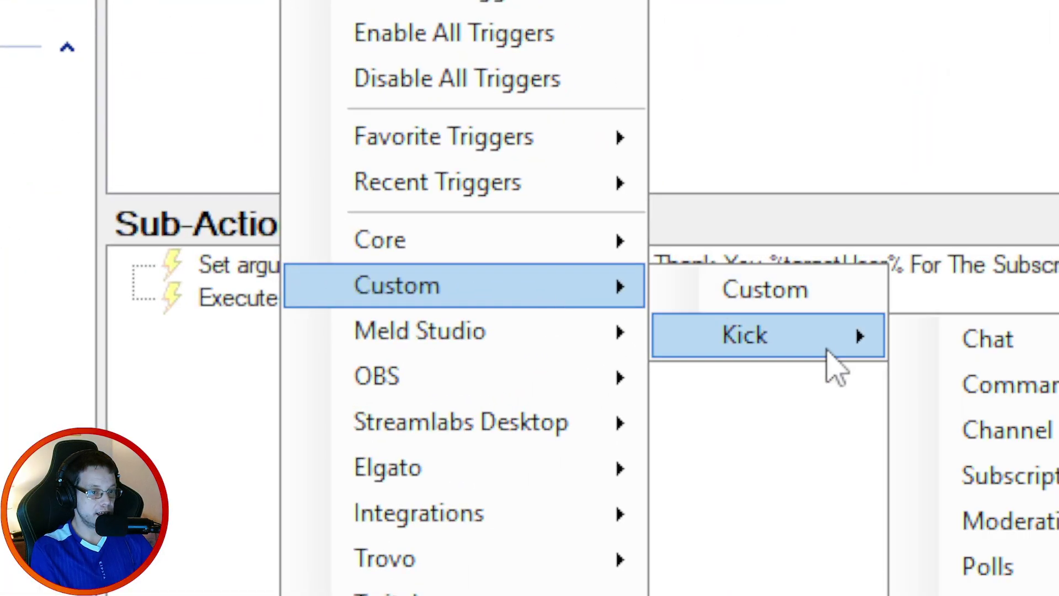
pyautogui.moveTo(777, 283)
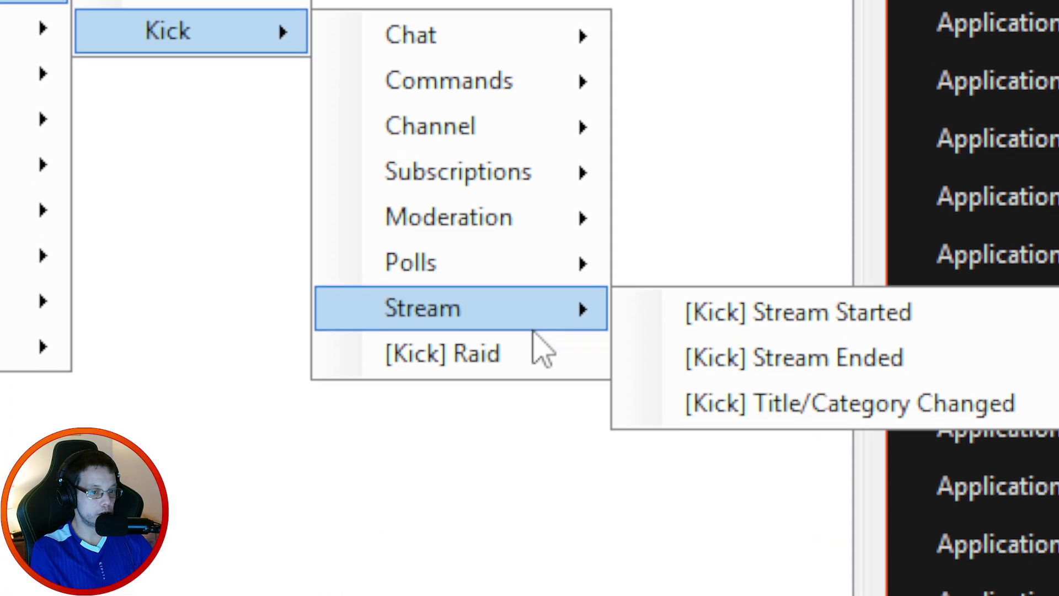
pyautogui.moveTo(874, 367)
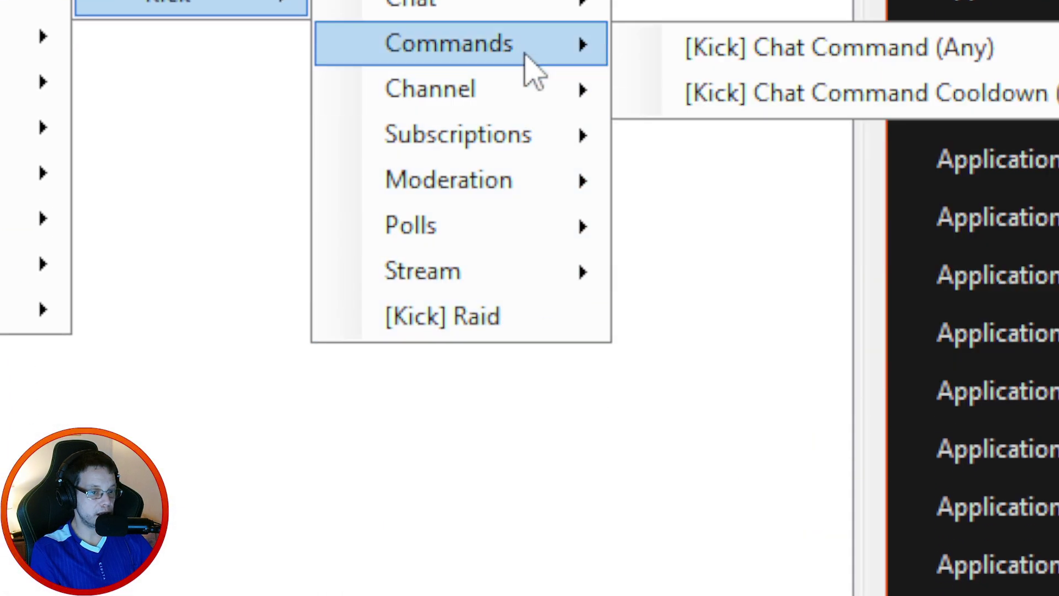
pyautogui.press('Escape')
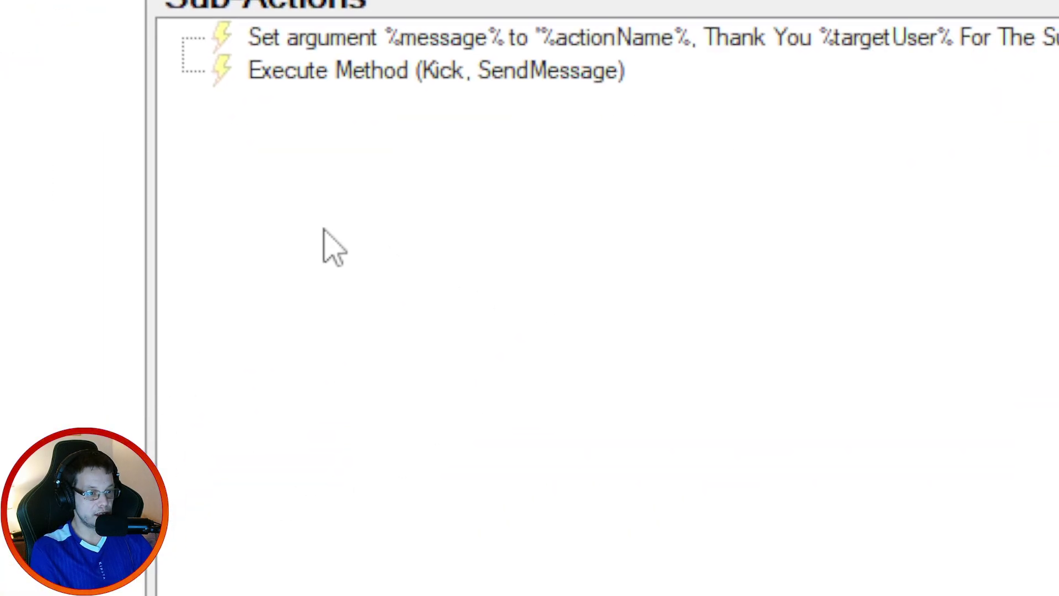
pyautogui.rightClick(311, 207)
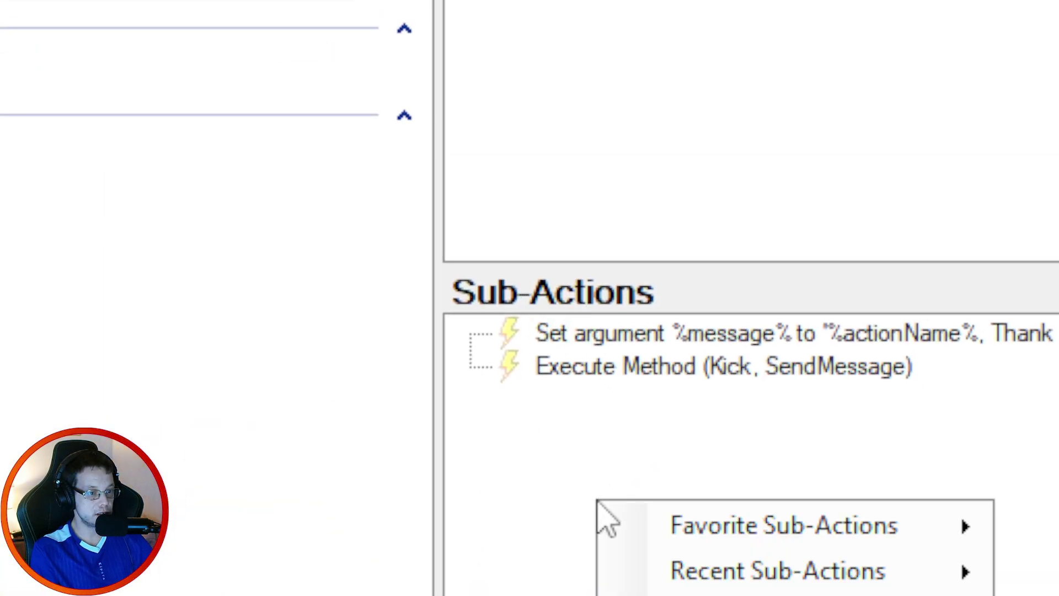
pyautogui.moveTo(584, 383)
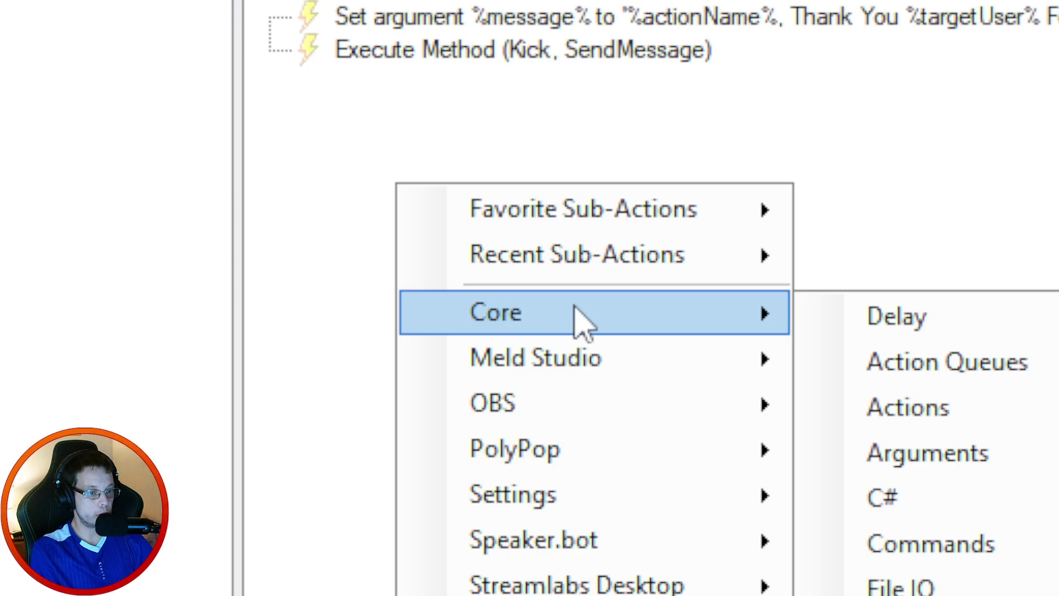
pyautogui.moveTo(918, 502)
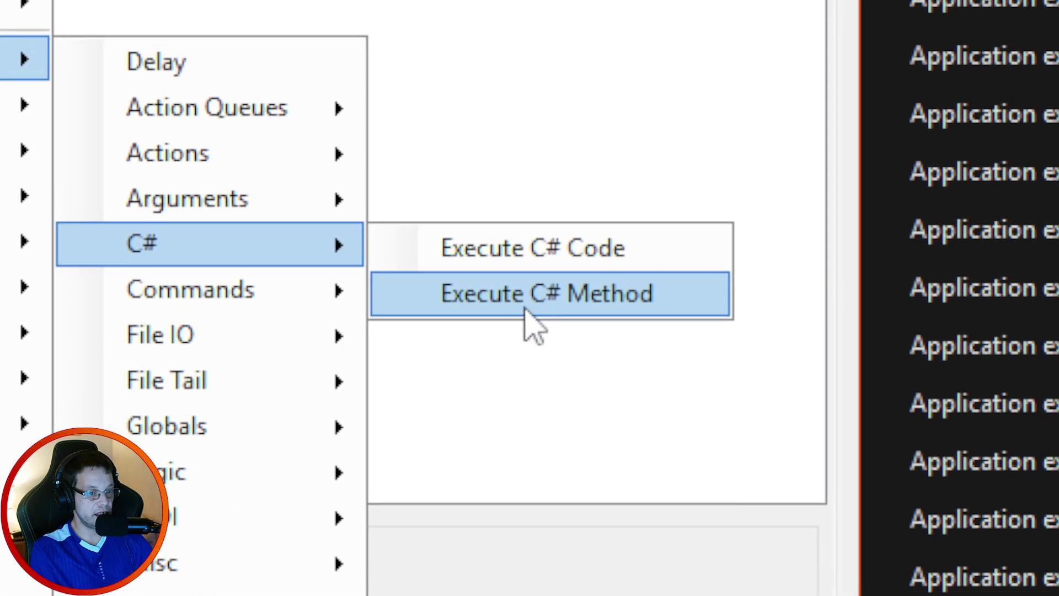
pyautogui.click(627, 329)
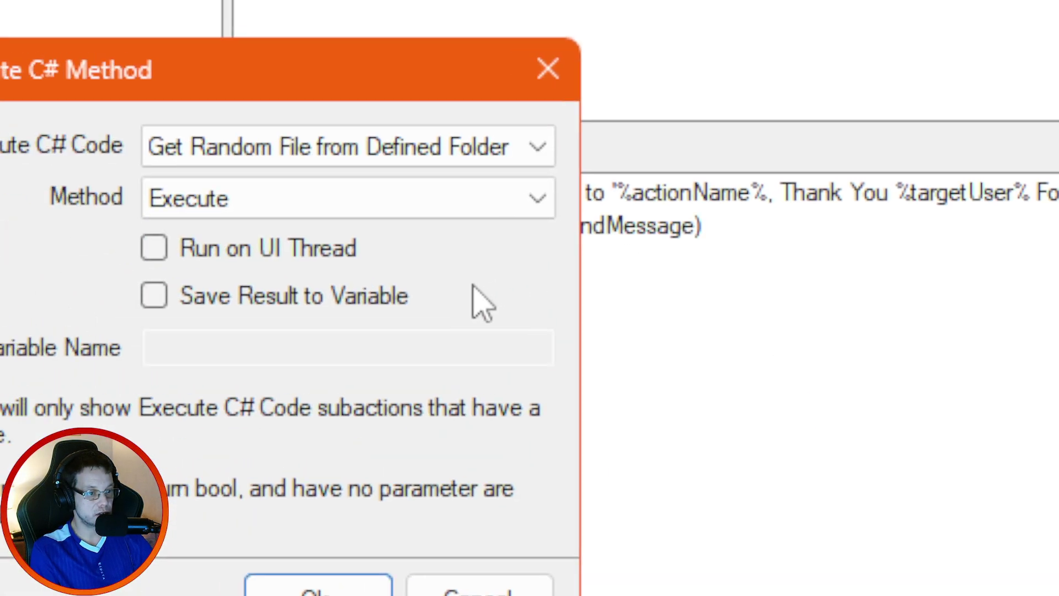
pyautogui.click(529, 290)
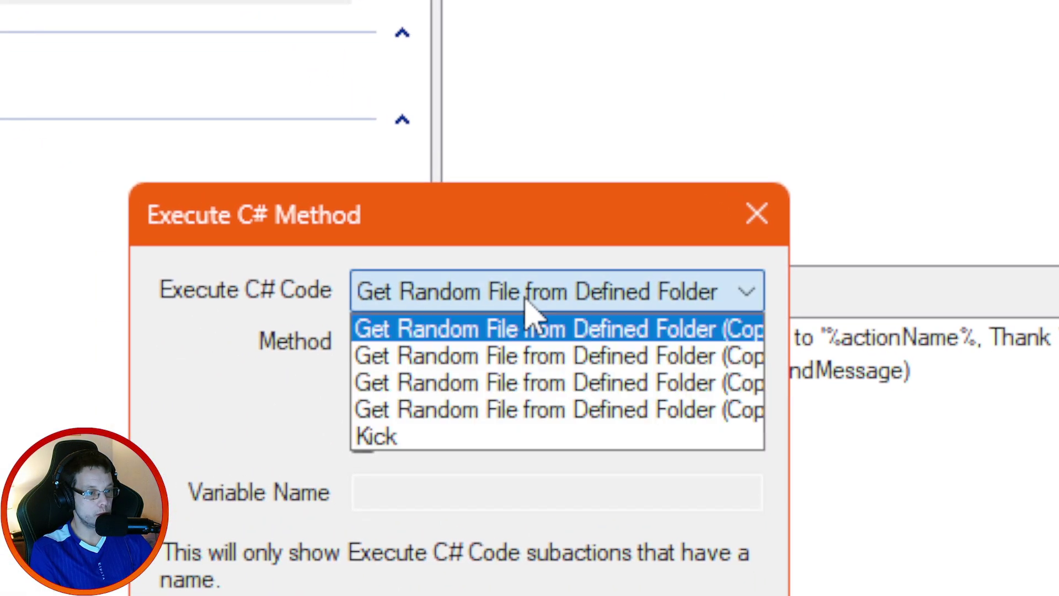
pyautogui.click(437, 436)
pyautogui.click(469, 346)
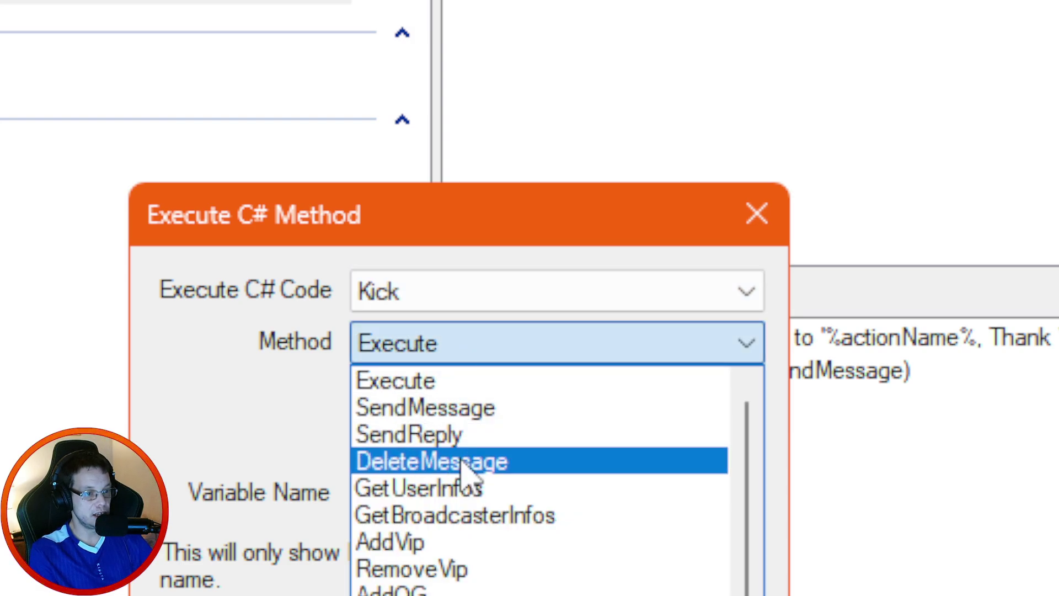
pyautogui.scroll(-1, 473, 474)
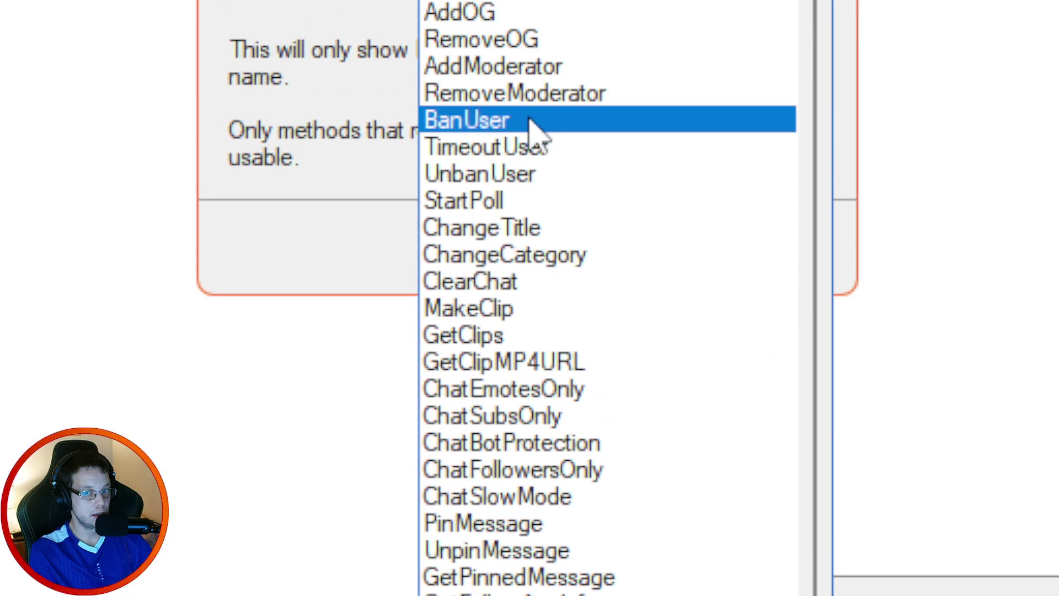
pyautogui.click(537, 68)
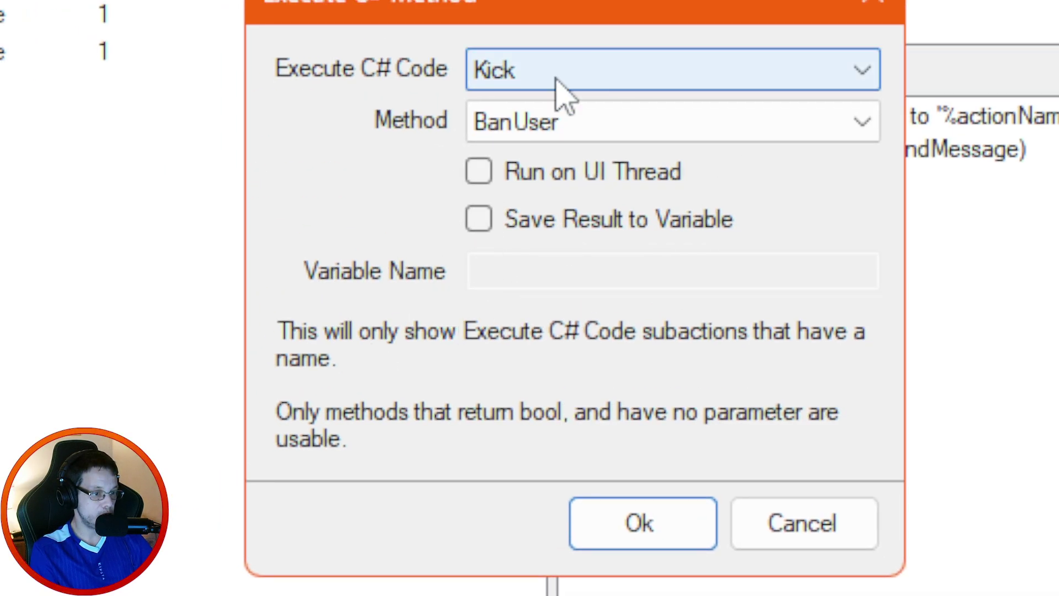
pyautogui.click(784, 532)
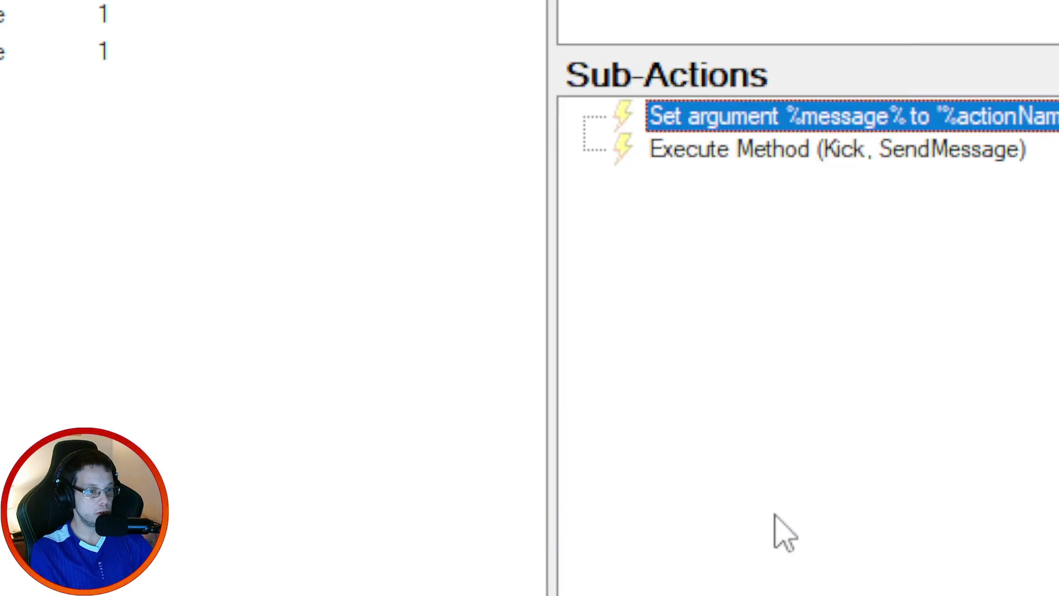